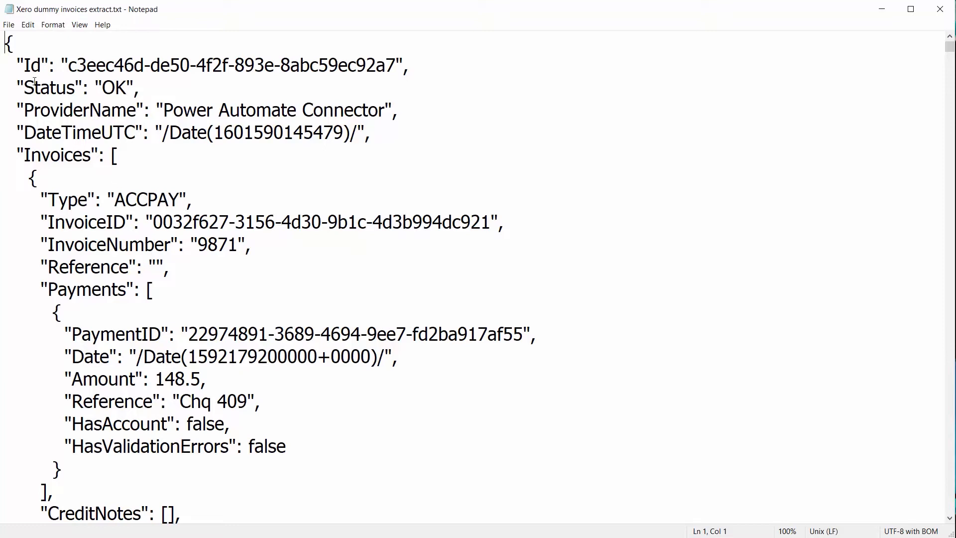
# Select the entire invoice JSON in Notepad and switch to the browser
pyautogui.hotkey('shift', 'Right')
pyautogui.moveTo(952, 49); pyautogui.dragTo(938, 533)
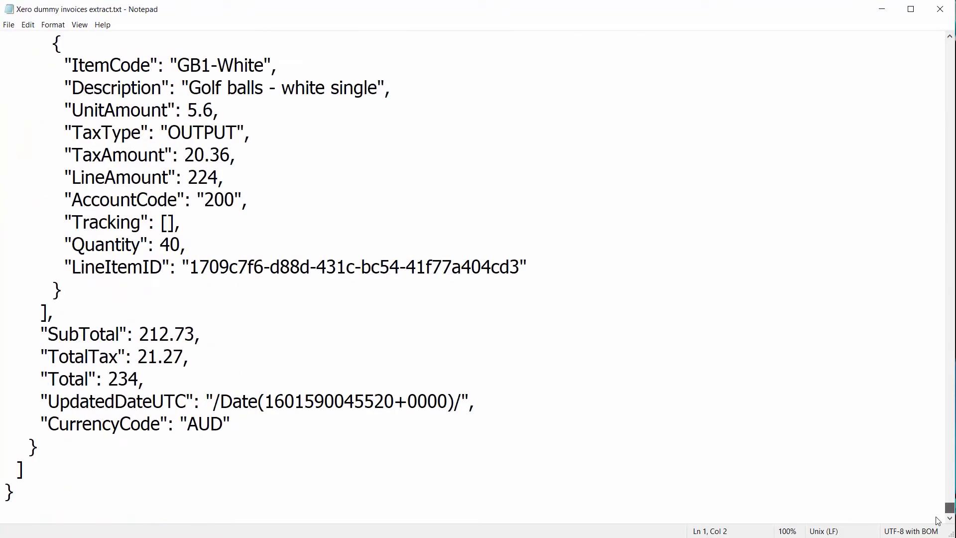
pyautogui.click(20, 493)
pyautogui.click(27, 473)
pyautogui.scroll(1, 66, 466)
pyautogui.moveTo(950, 507); pyautogui.dragTo(945, 47)
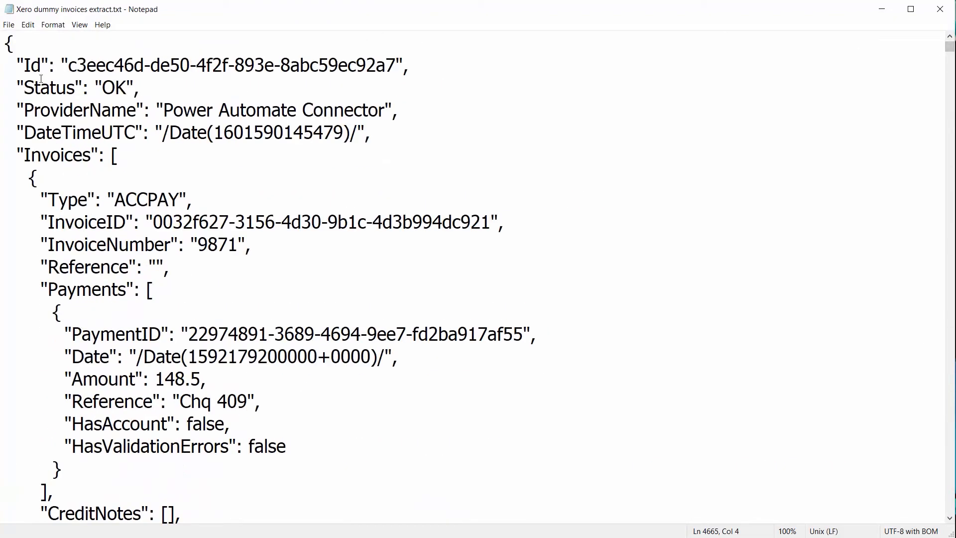
pyautogui.click(45, 97)
pyautogui.hotkey('ctrl', 'a')
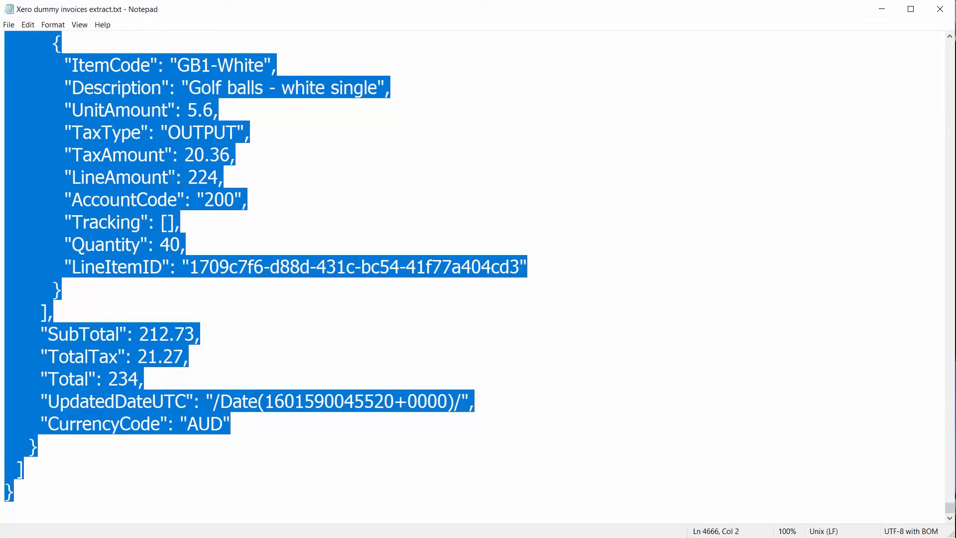
pyautogui.hotkey('alt', 'Tab')
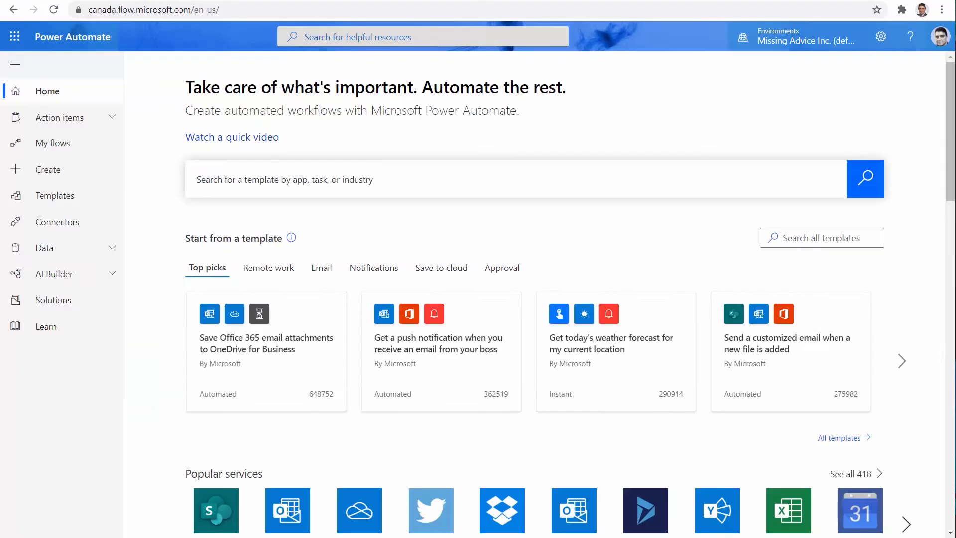
# Paste the invoice JSON over the placeholder in the Code Beautify JSON Viewer input
pyautogui.hotkey('ctrl', 'Tab')
pyautogui.click(238, 240)
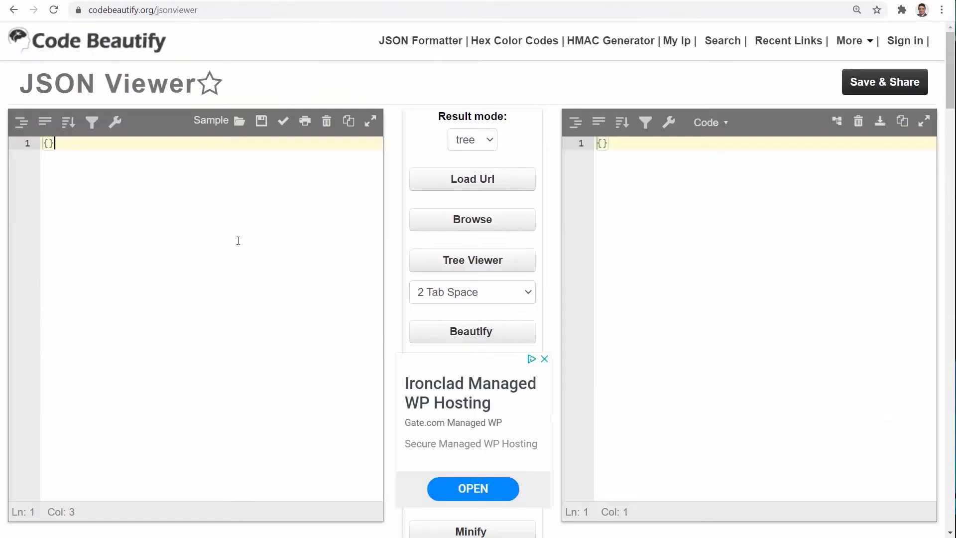
pyautogui.hotkey('ctrl', 'a')
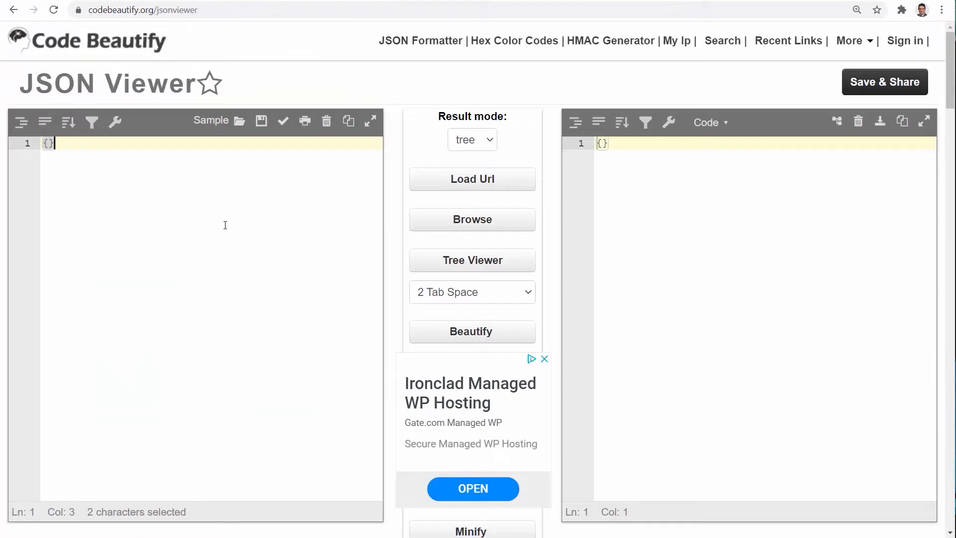
pyautogui.hotkey('ctrl', 'v')
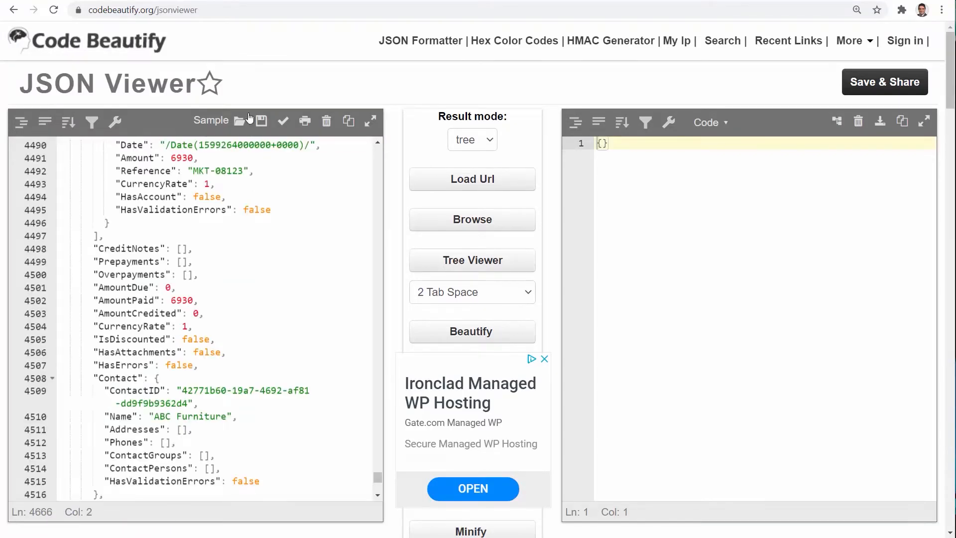
# Show the JSON as a tree with Invoices and its first invoice expanded
pyautogui.click(428, 259)
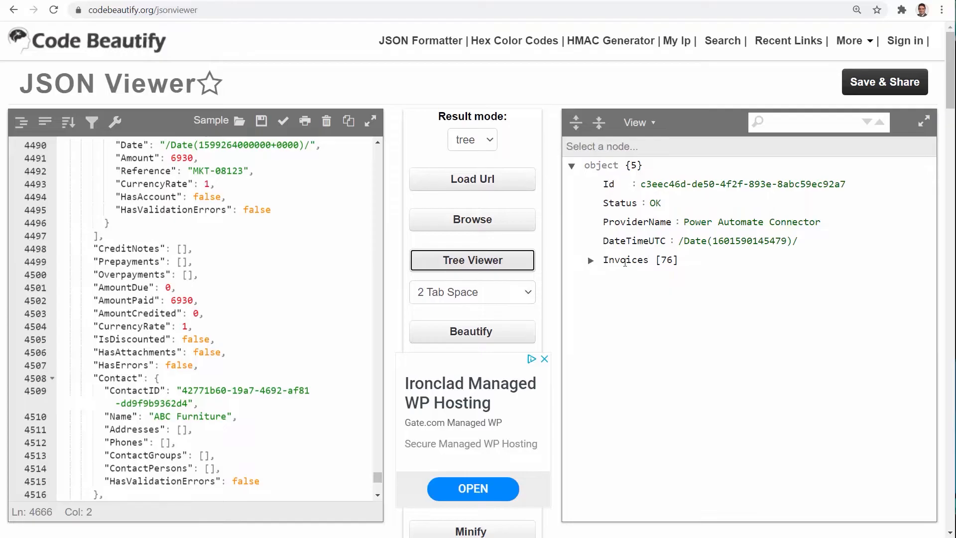
pyautogui.click(591, 260)
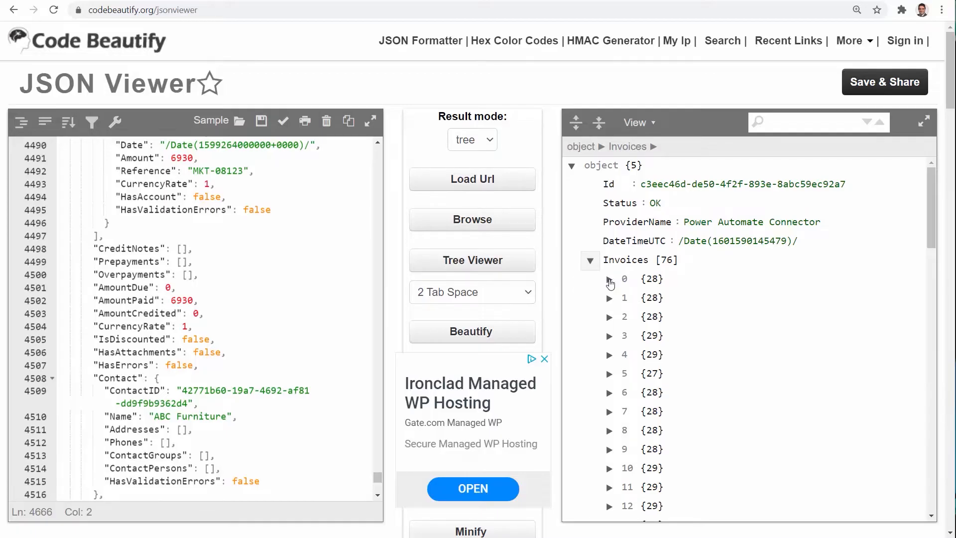
pyautogui.click(608, 278)
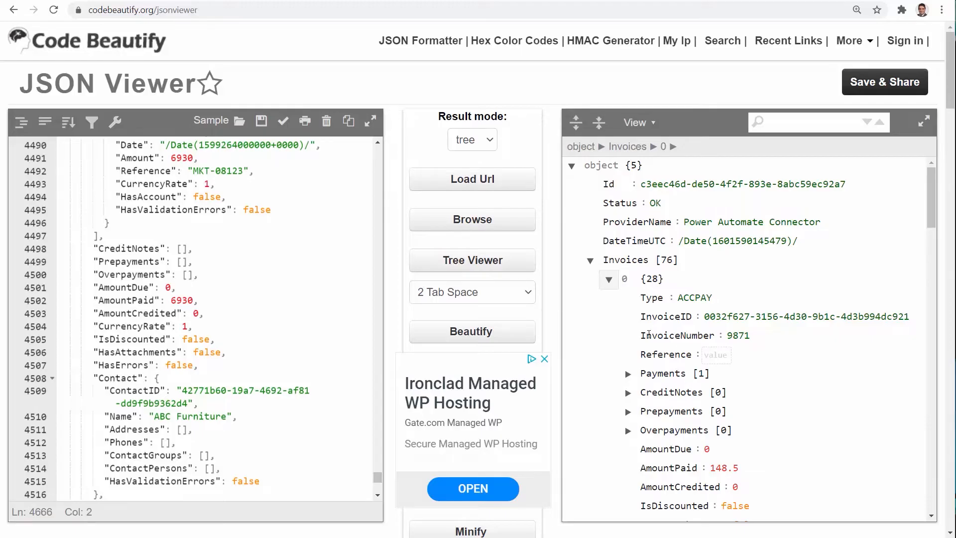
pyautogui.hotkey('alt', 'Tab')
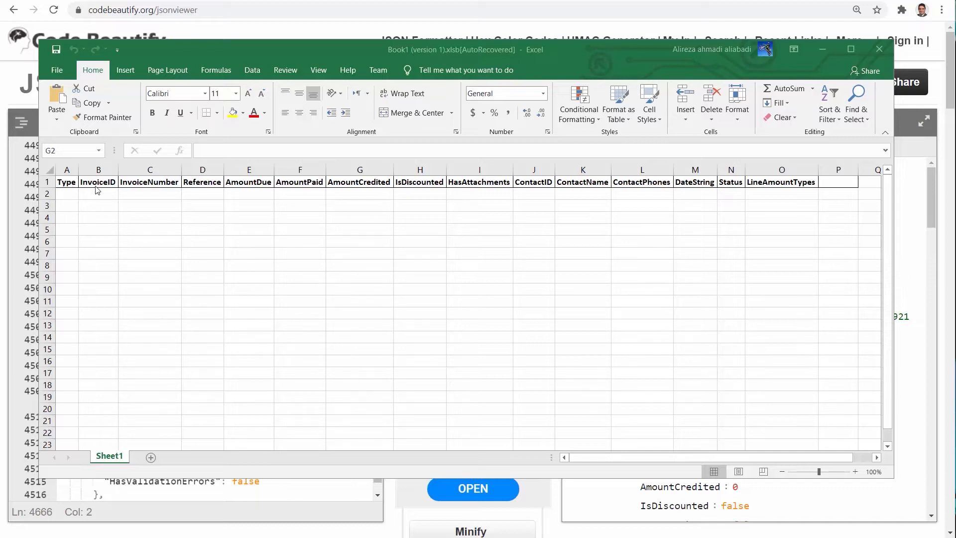
# Minimise the Excel header sheet to reveal the expanded invoice tree
pyautogui.click(286, 1)
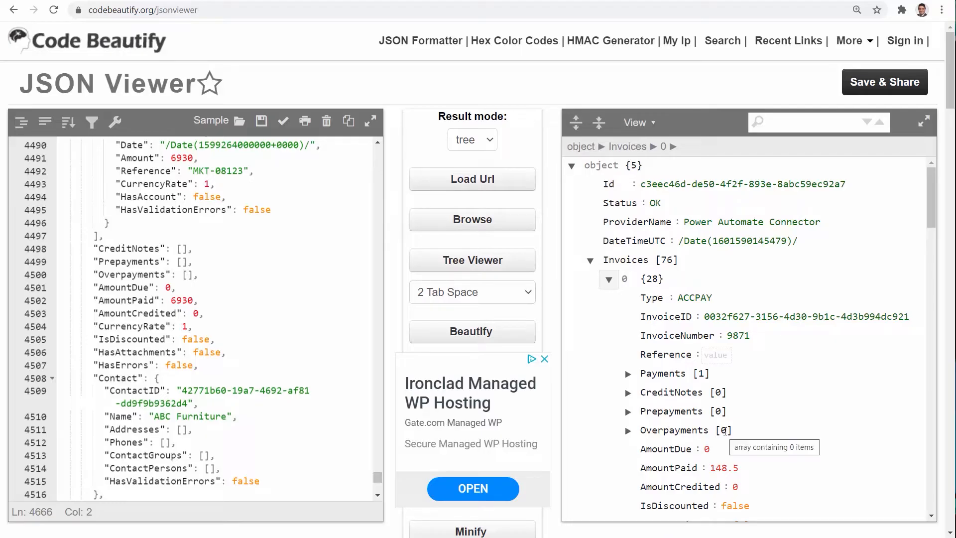
# Expand the first invoice's Contact object and its empty Phones array
pyautogui.scroll(-1, 717, 406)
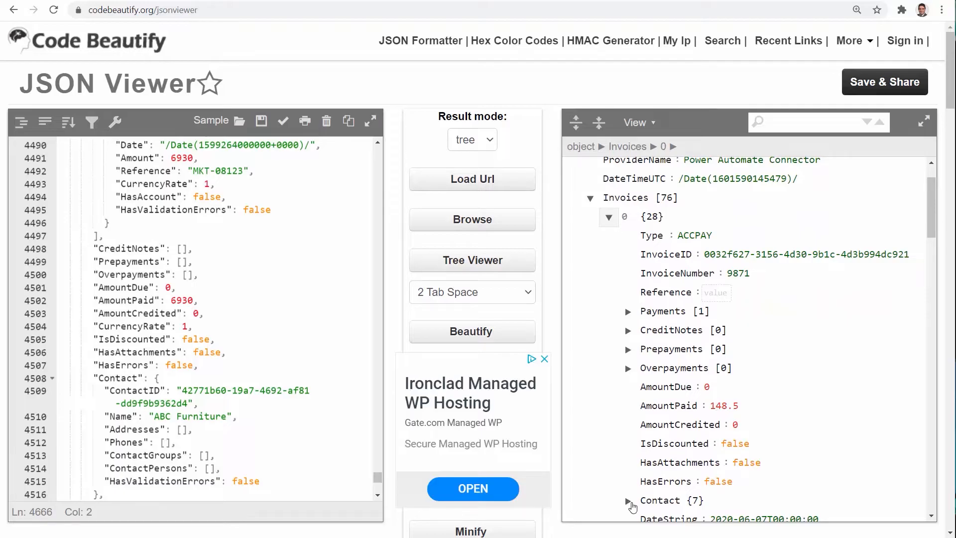
pyautogui.scroll(-1, 652, 503)
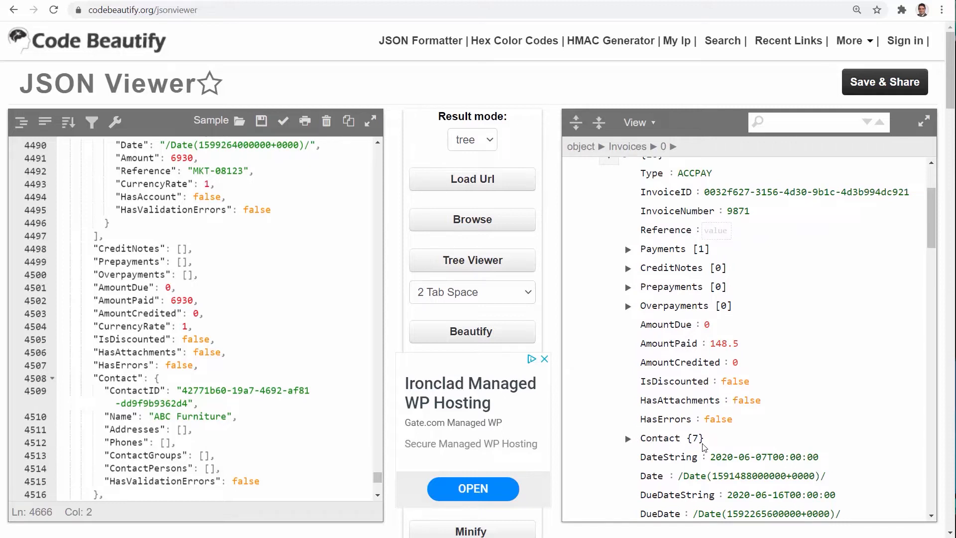
pyautogui.click(628, 438)
pyautogui.scroll(-3, 709, 325)
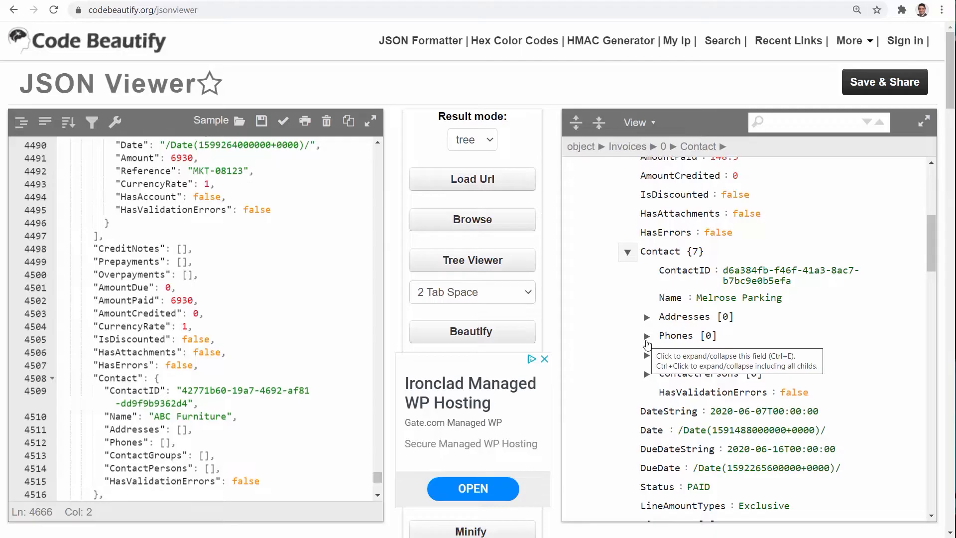
pyautogui.click(647, 337)
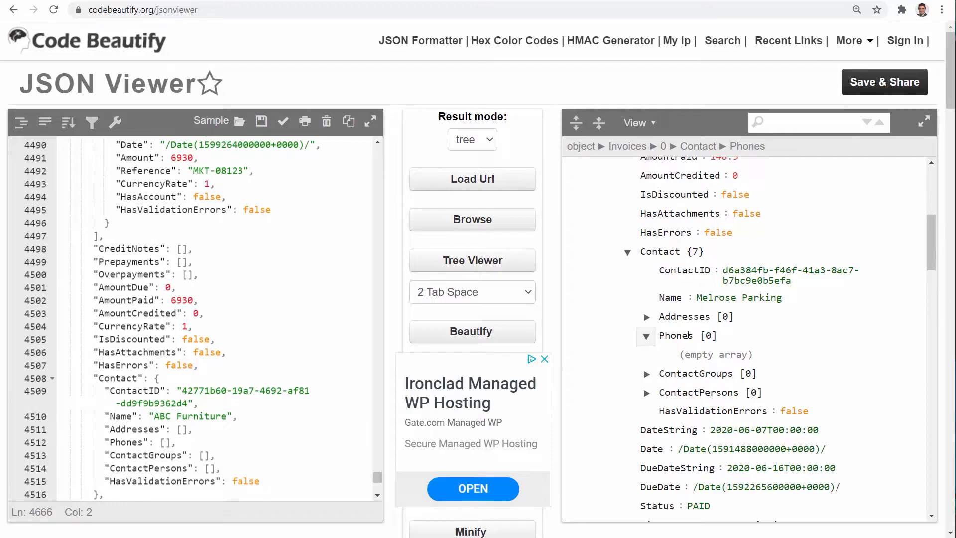
pyautogui.hotkey('alt', 'Tab')
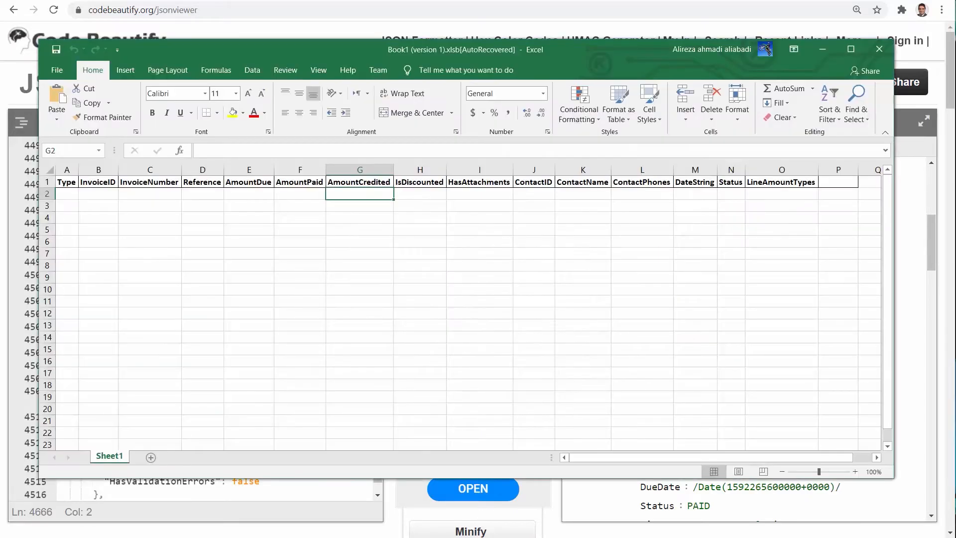
# Check the ContactID, ContactName and ContactPhones headers in cells J1, K1 and L1
pyautogui.click(334, 239)
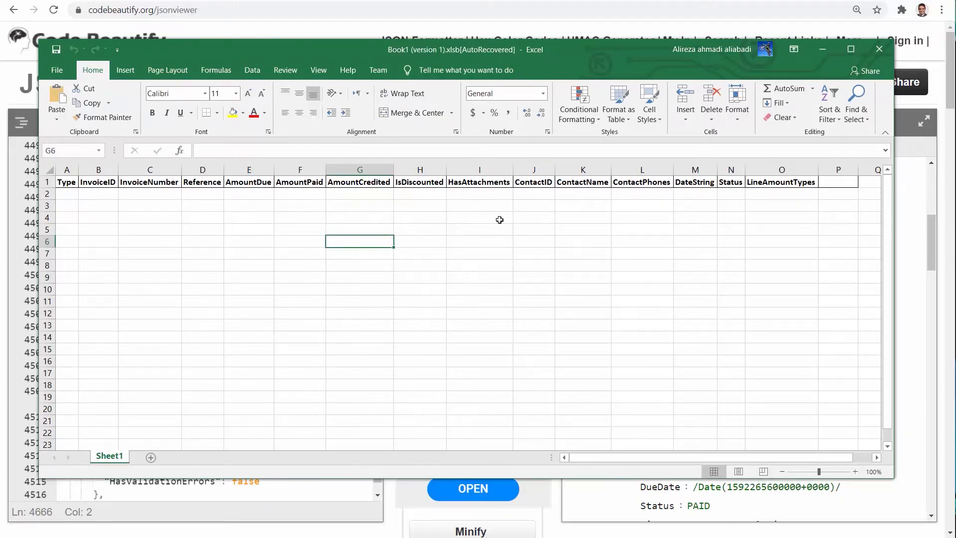
pyautogui.click(531, 183)
pyautogui.click(581, 182)
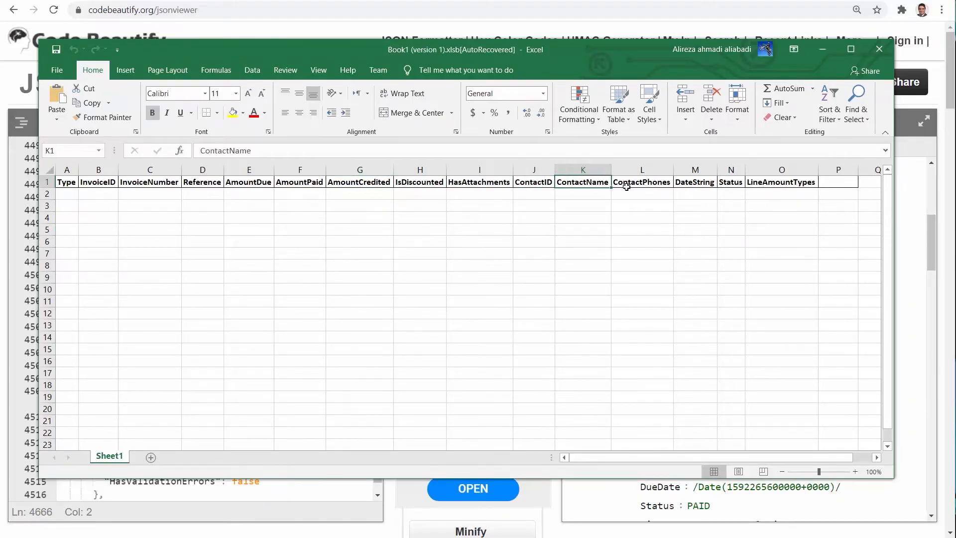
pyautogui.click(636, 182)
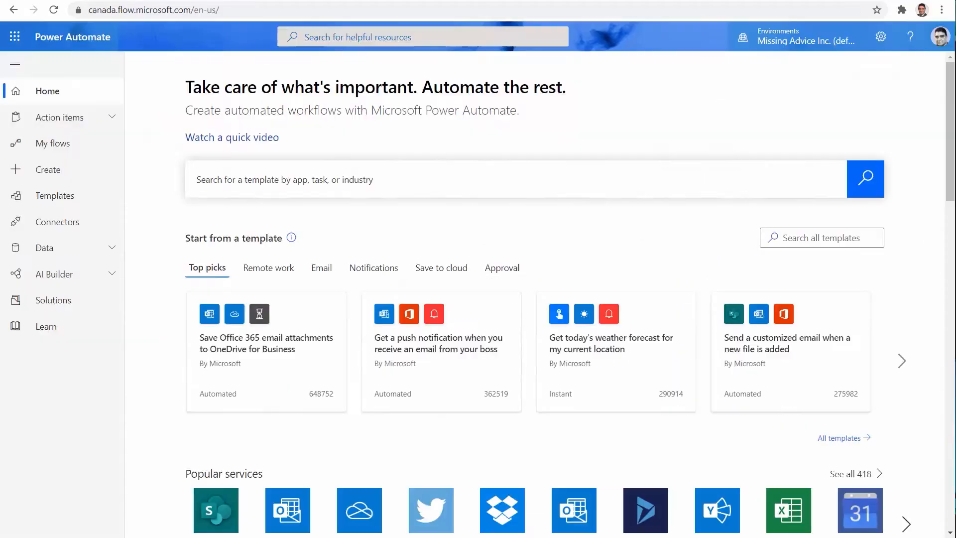
# Create an instant flow named 'Complex JSON Parse' using the Manually trigger a flow trigger
pyautogui.click(52, 171)
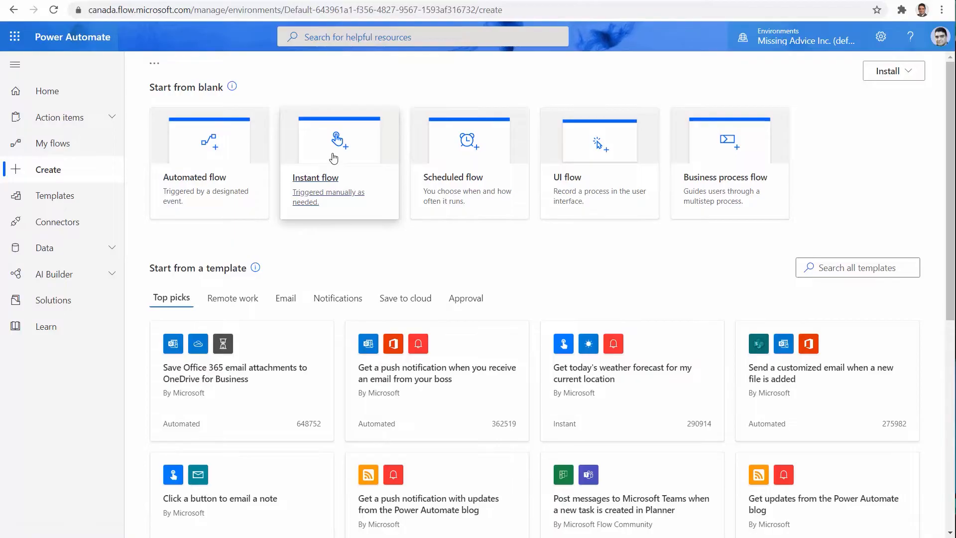
pyautogui.click(333, 158)
pyautogui.click(513, 173)
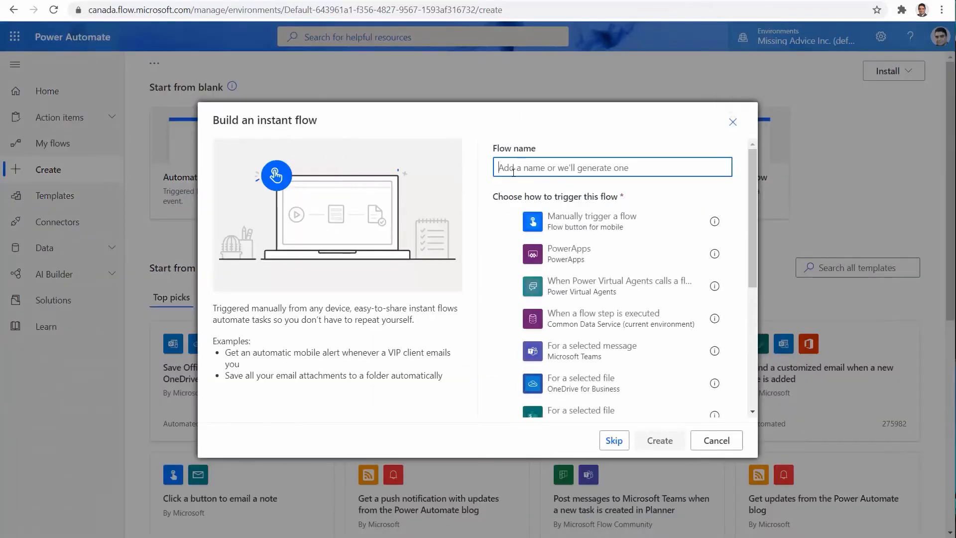
pyautogui.write('Com')
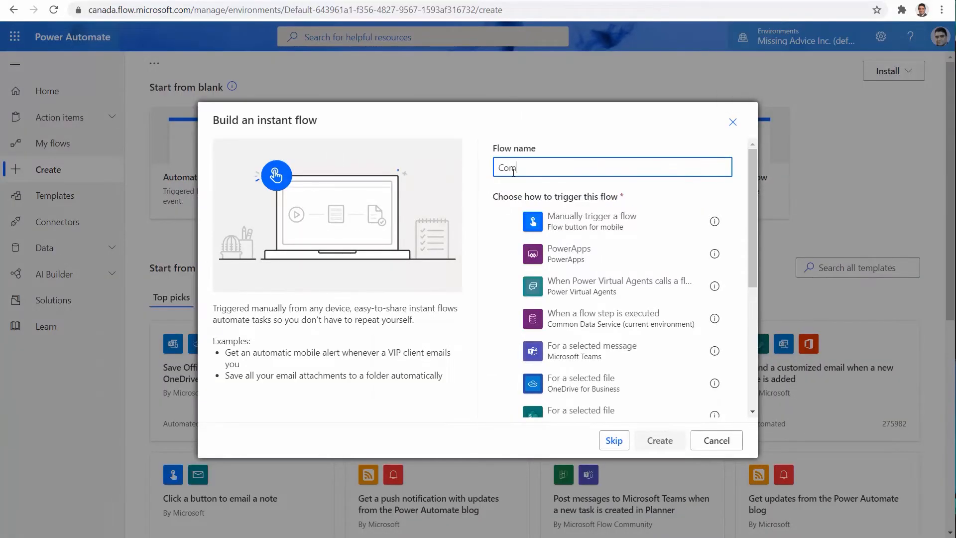
pyautogui.write('plex JSON Parse')
pyautogui.click(513, 219)
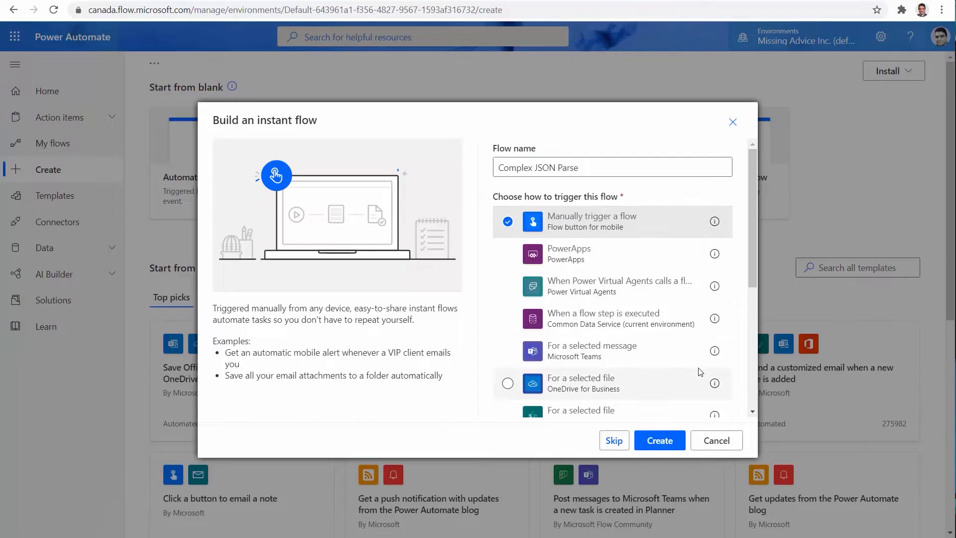
pyautogui.click(651, 446)
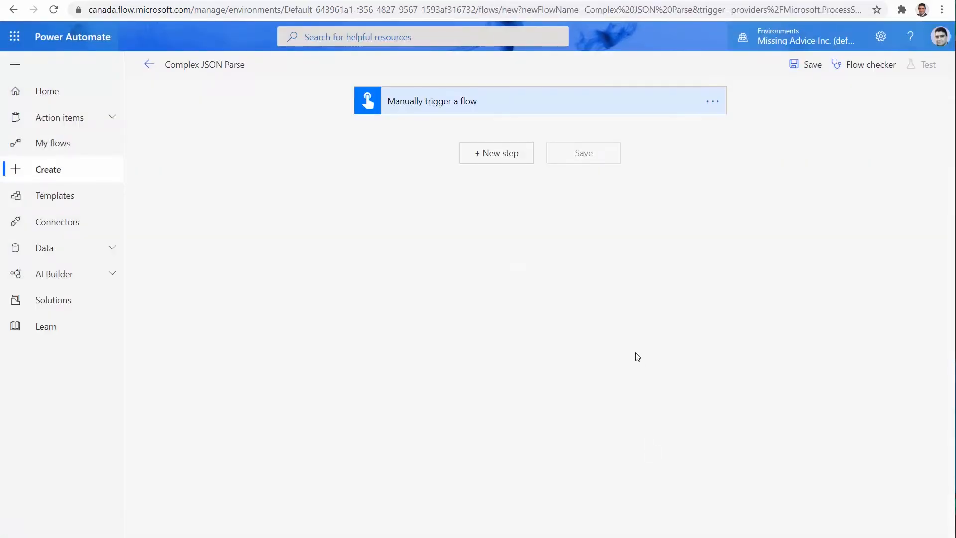
# Add an Initialize variable step with the variable name InvoicesObject
pyautogui.click(499, 156)
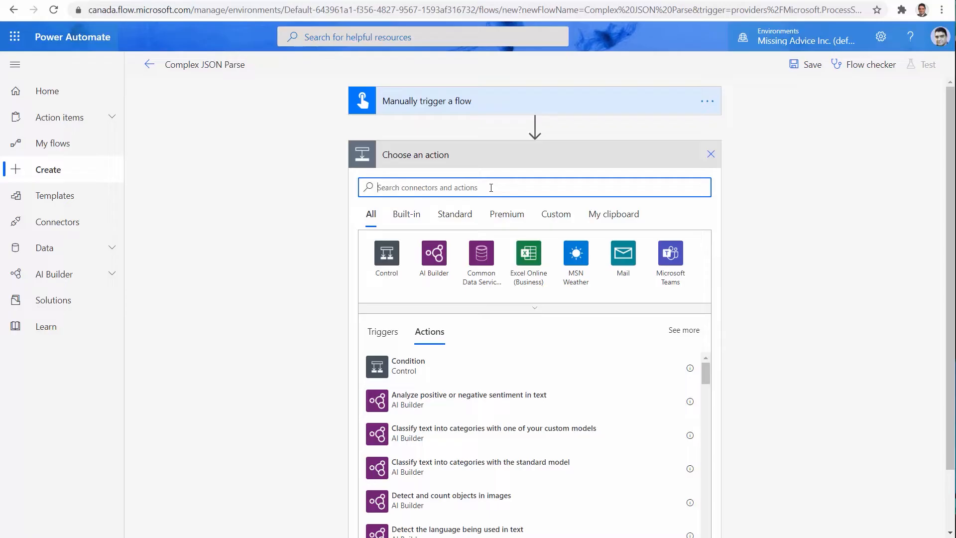
pyautogui.write('Init')
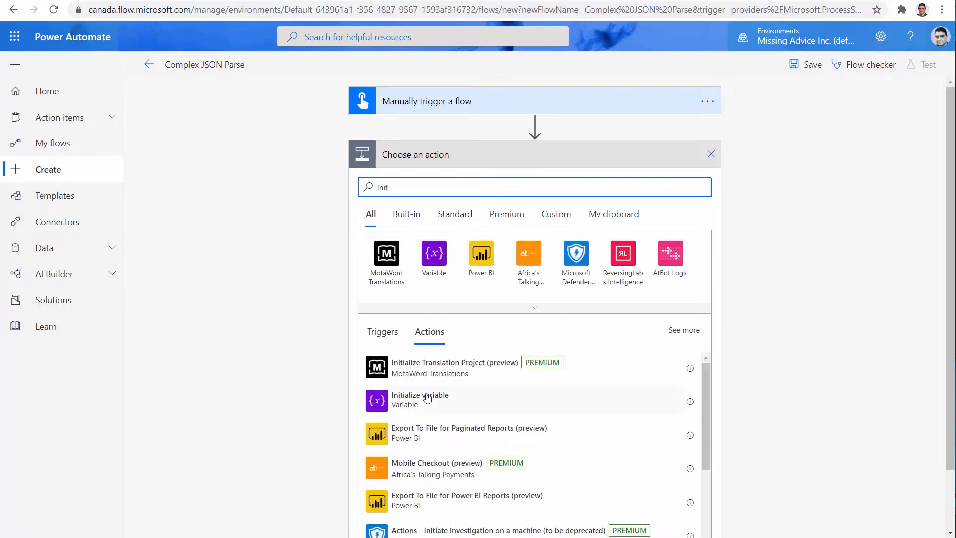
pyautogui.click(427, 398)
pyautogui.click(516, 185)
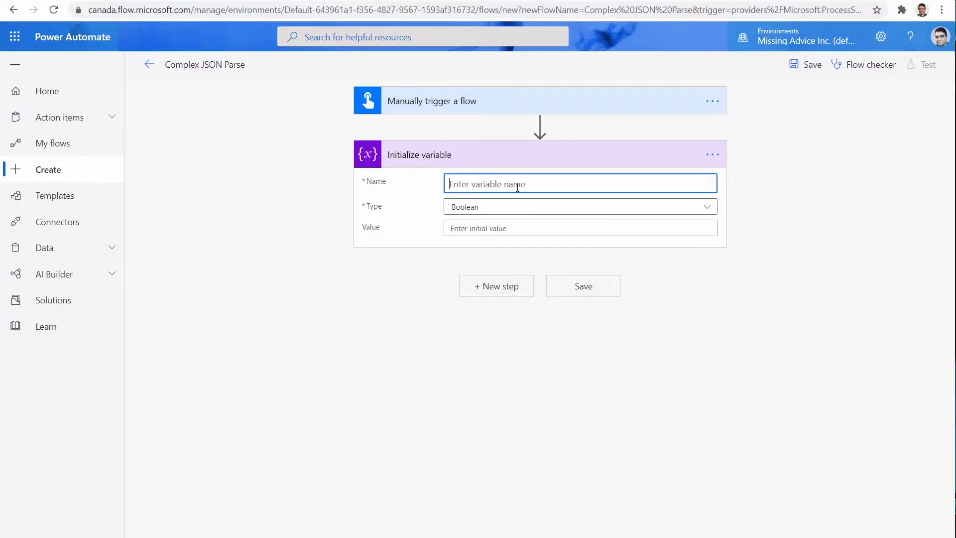
pyautogui.write('Invo')
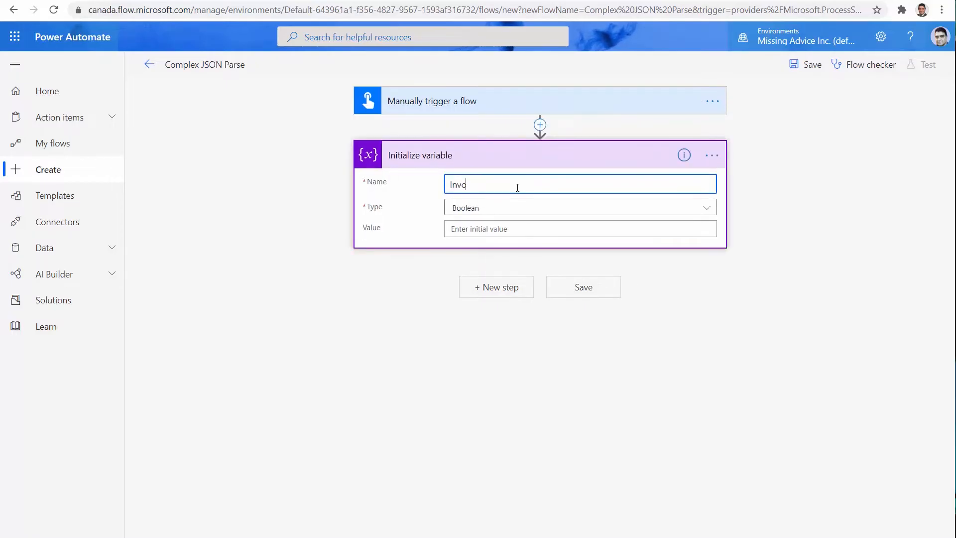
pyautogui.write('icesObject')
pyautogui.hotkey('ctrl', 'a')
pyautogui.hotkey('ctrl', 'c')
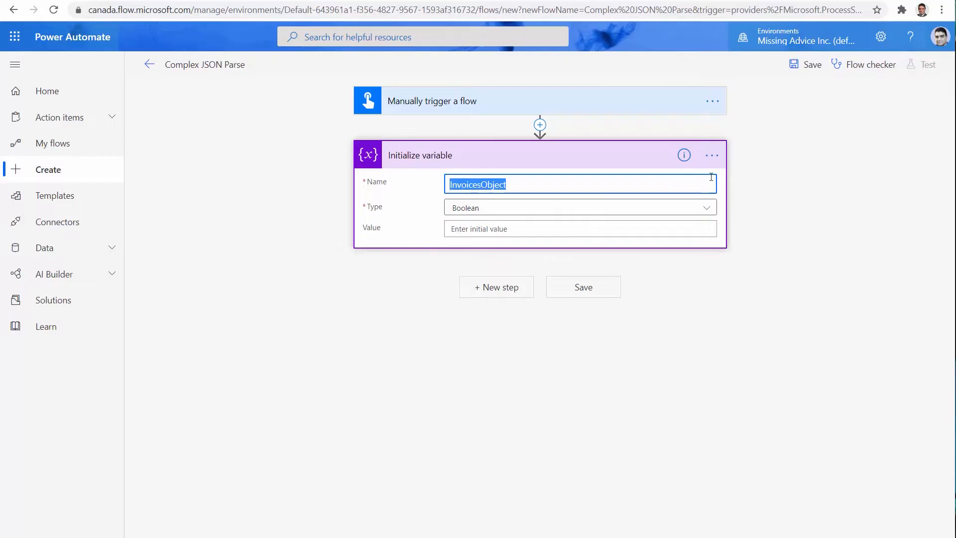
# Rename the step to 'Initialize InvoicesObject' and set its type to Object
pyautogui.click(712, 155)
pyautogui.click(765, 176)
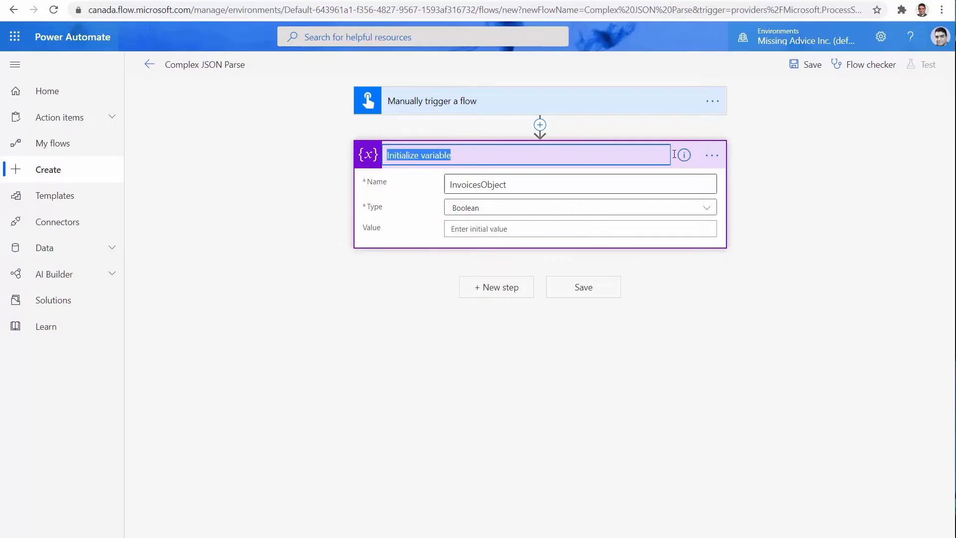
pyautogui.moveTo(421, 154); pyautogui.dragTo(674, 155)
pyautogui.hotkey('ctrl', 'v')
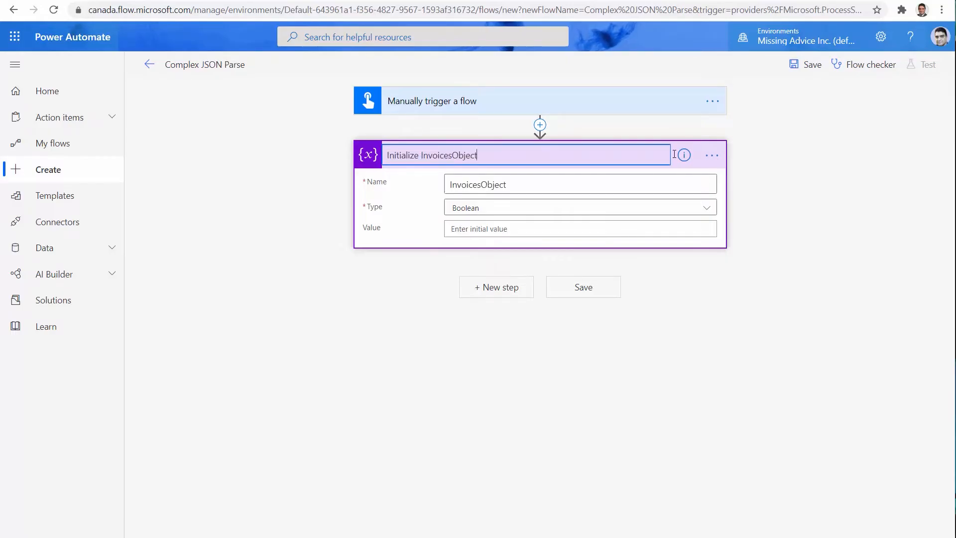
pyautogui.click(463, 209)
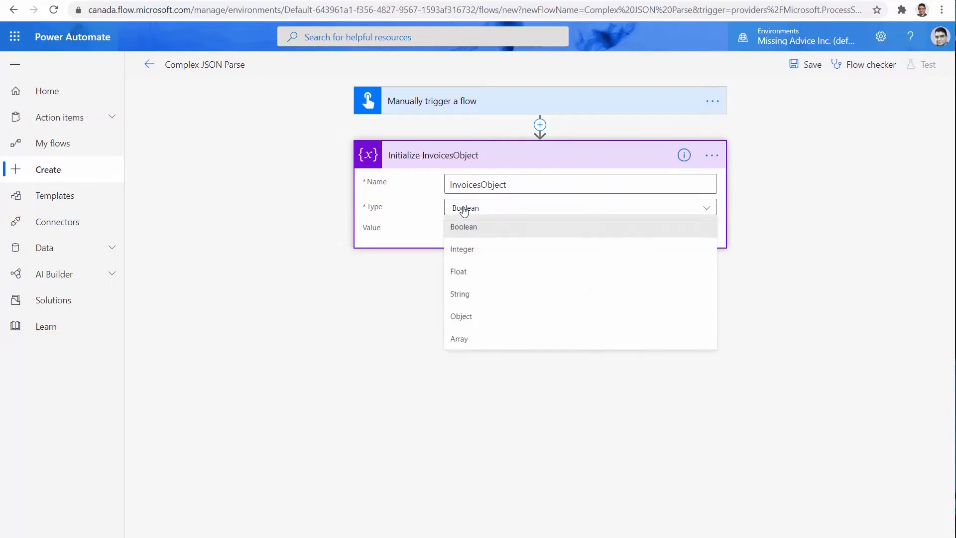
pyautogui.click(469, 319)
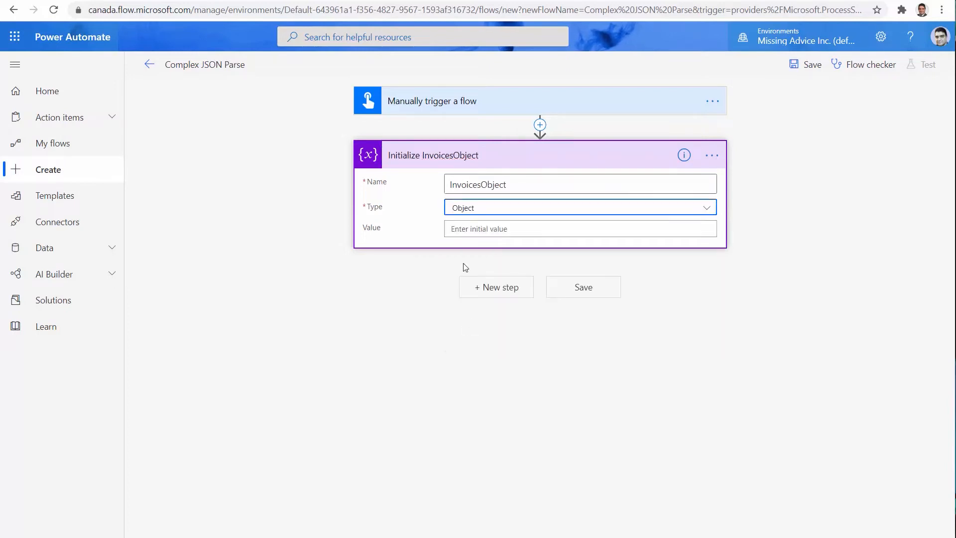
# Select all of the invoice JSON in the JSON Viewer editor
pyautogui.click(224, 1)
pyautogui.click(197, 225)
pyautogui.hotkey('ctrl', 'a')
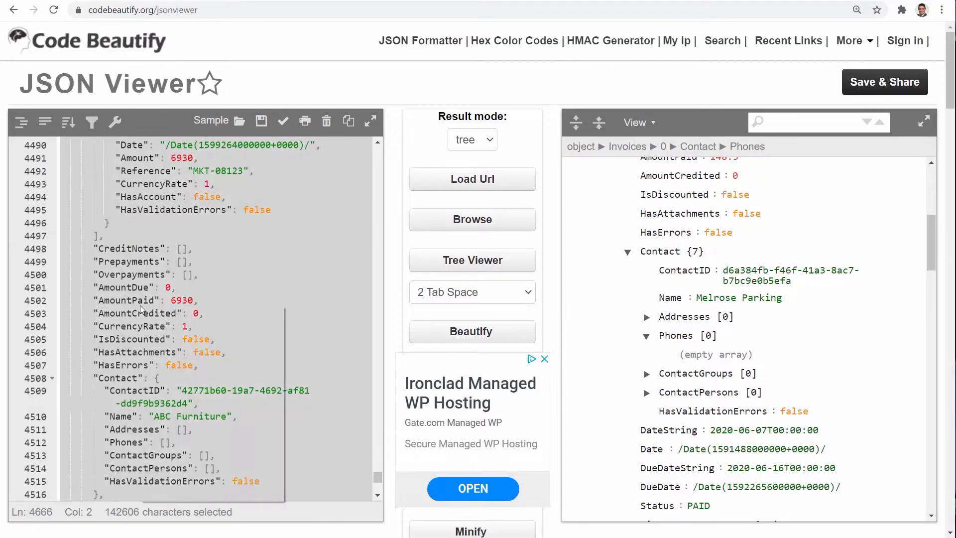
# Copy the invoice JSON and paste it as the InvoicesObject variable's initial value
pyautogui.rightClick(141, 305)
pyautogui.click(178, 395)
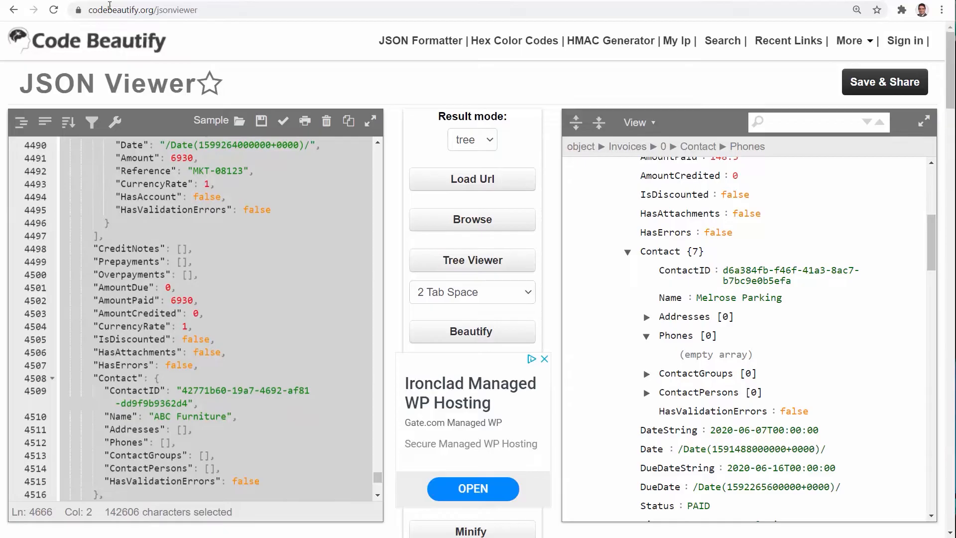
pyautogui.click(103, 0)
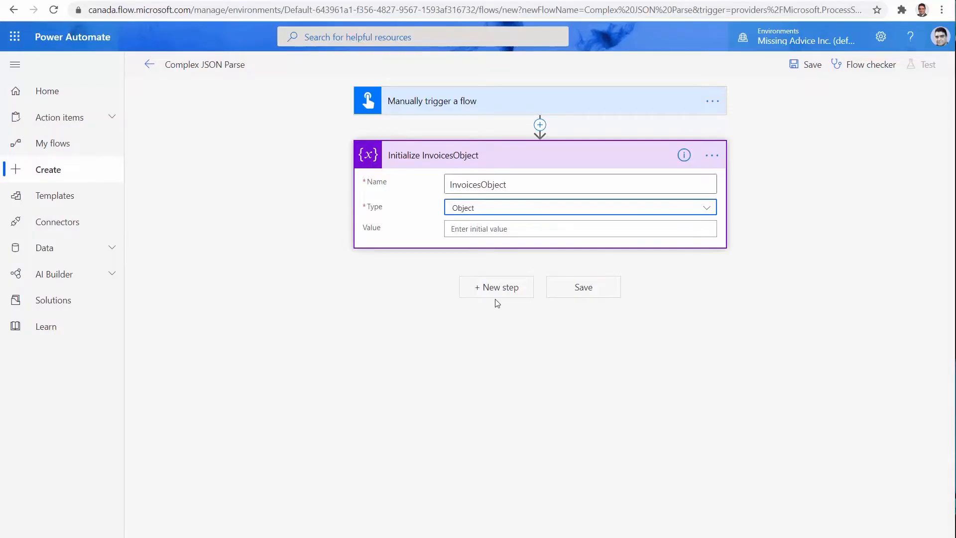
pyautogui.click(492, 230)
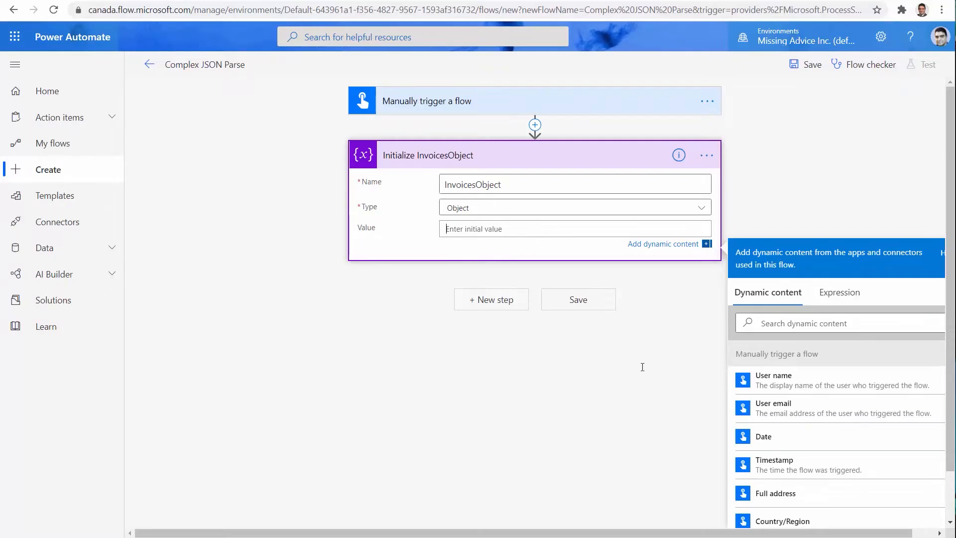
pyautogui.hotkey('ctrl', 'v')
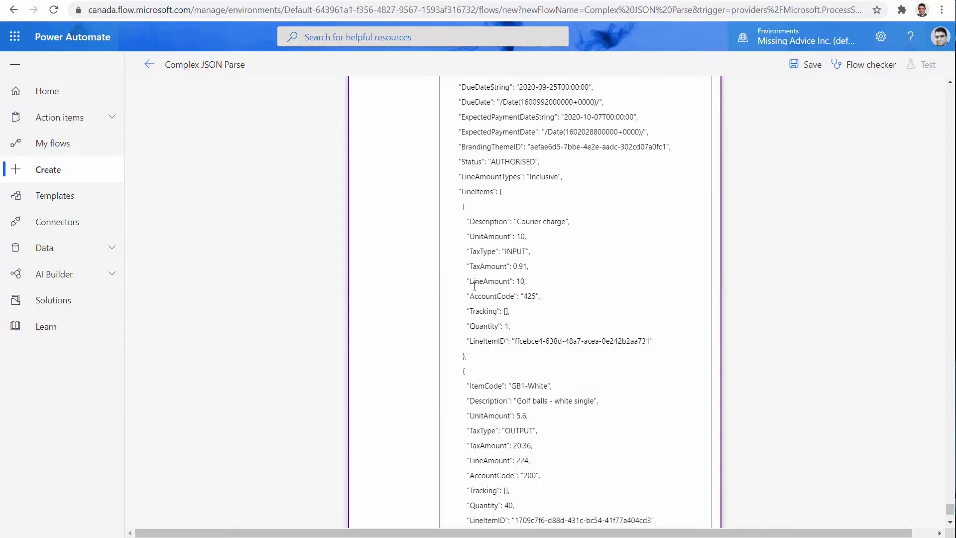
pyautogui.moveTo(949, 509); pyautogui.dragTo(944, 89)
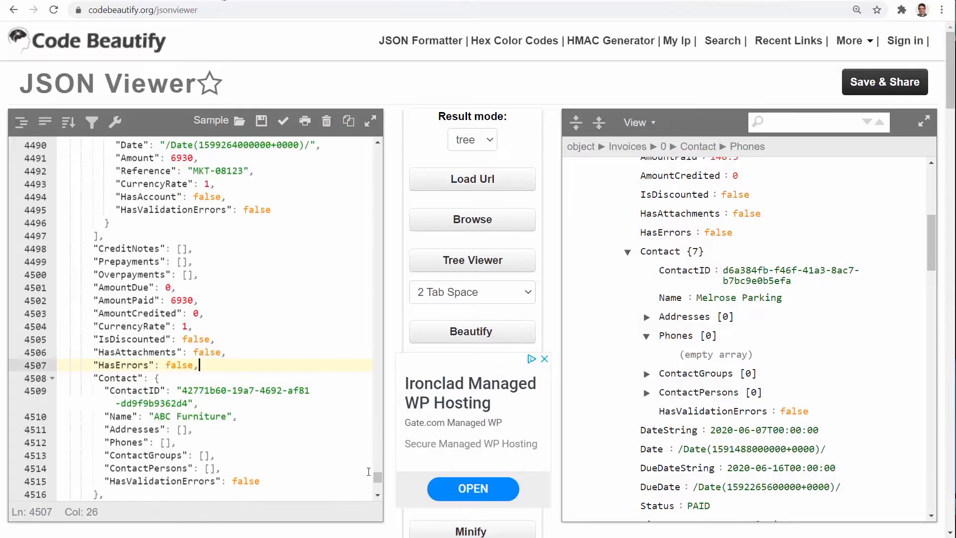
# Select the top-level Invoices key on line 6 of the JSON editor
pyautogui.moveTo(377, 477); pyautogui.dragTo(368, 154)
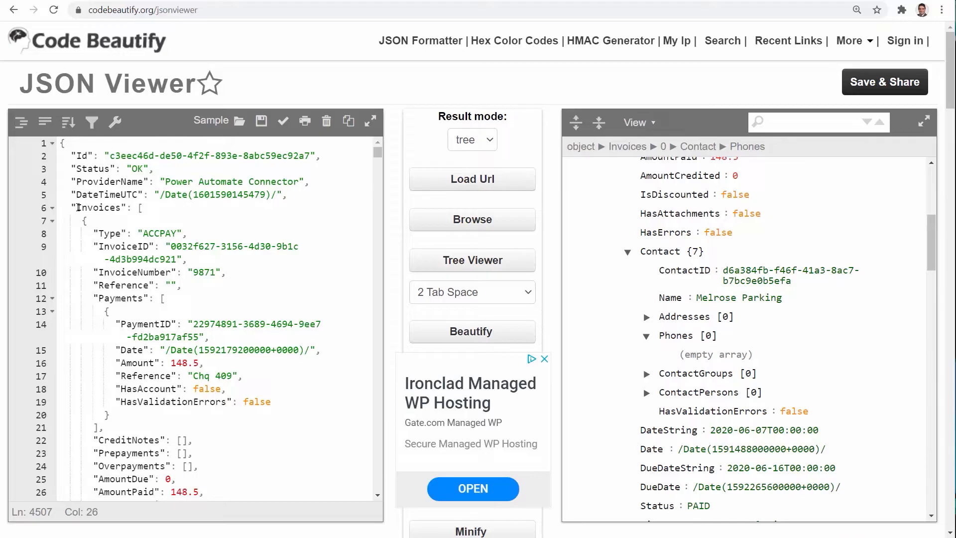
pyautogui.moveTo(77, 208); pyautogui.dragTo(121, 207)
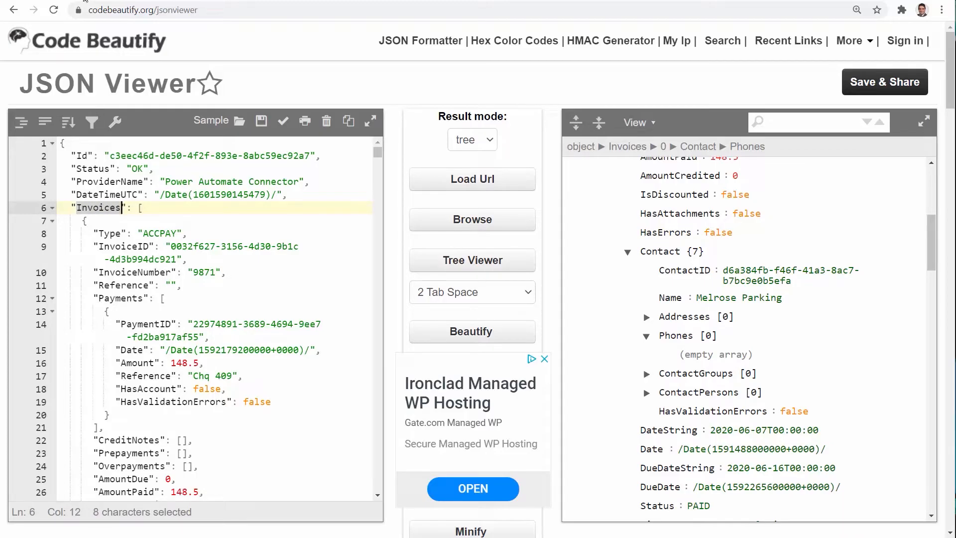
pyautogui.click(83, 0)
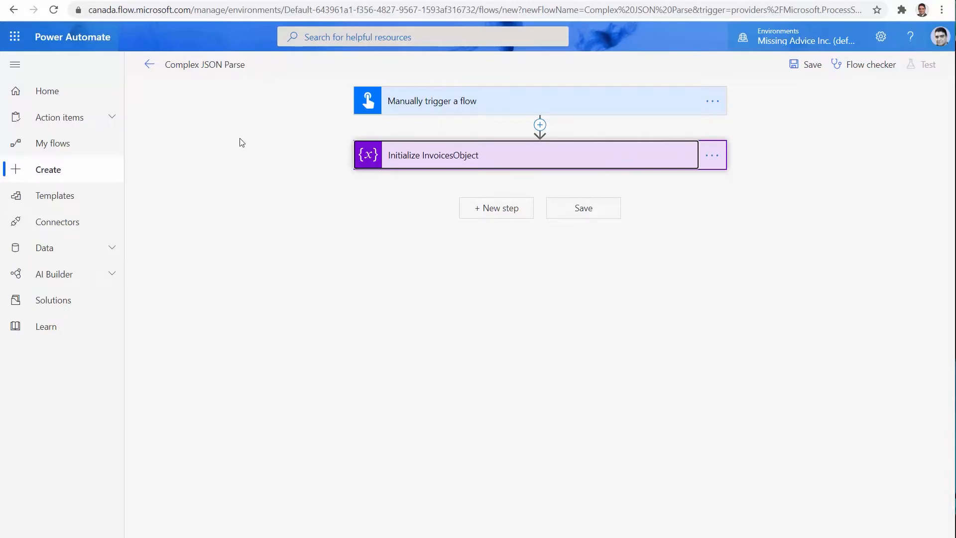
# Add a second Initialize variable step with the variable name Invoices
pyautogui.click(499, 220)
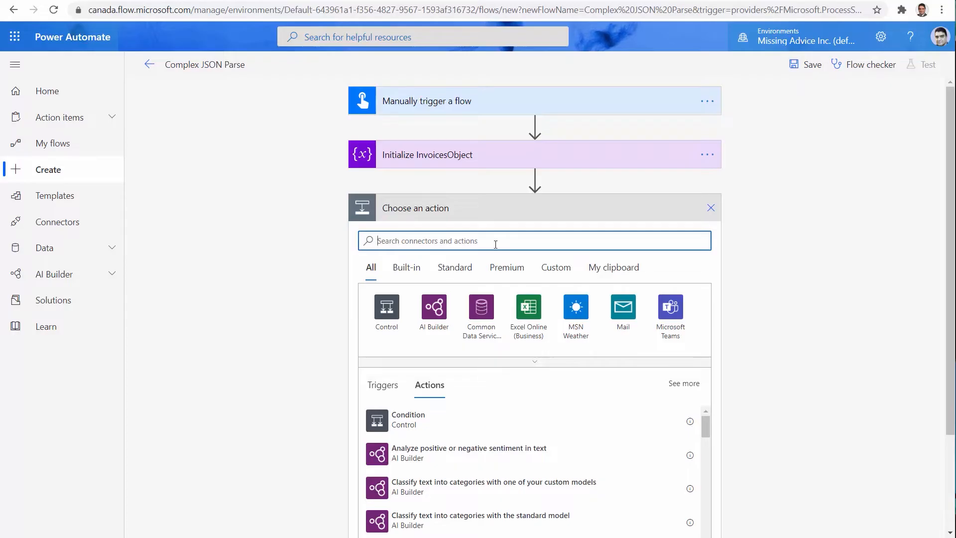
pyautogui.write('Ini')
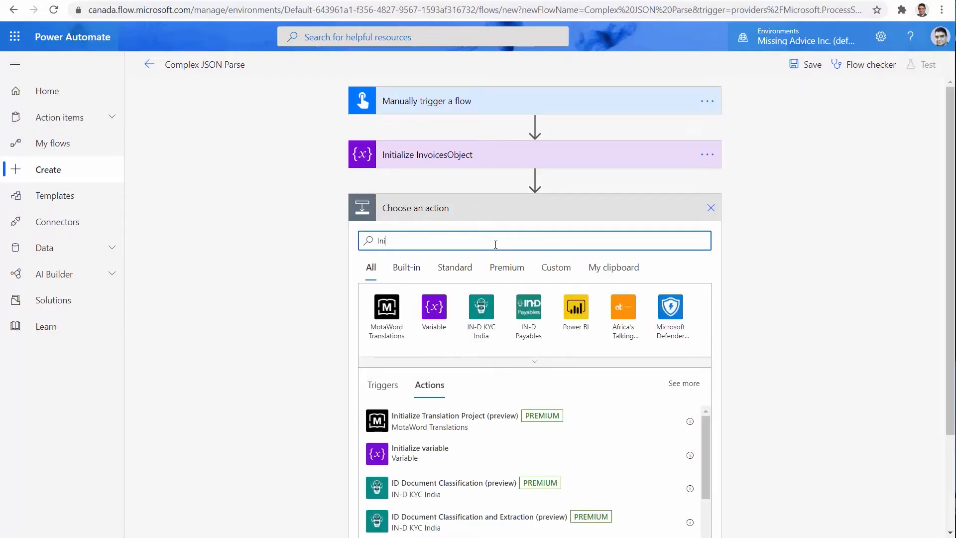
pyautogui.write('t')
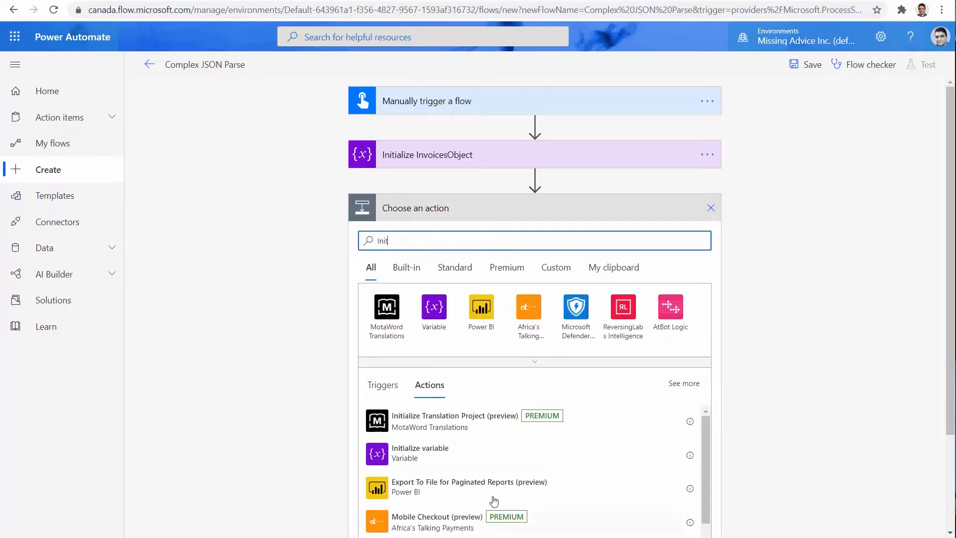
pyautogui.click(436, 460)
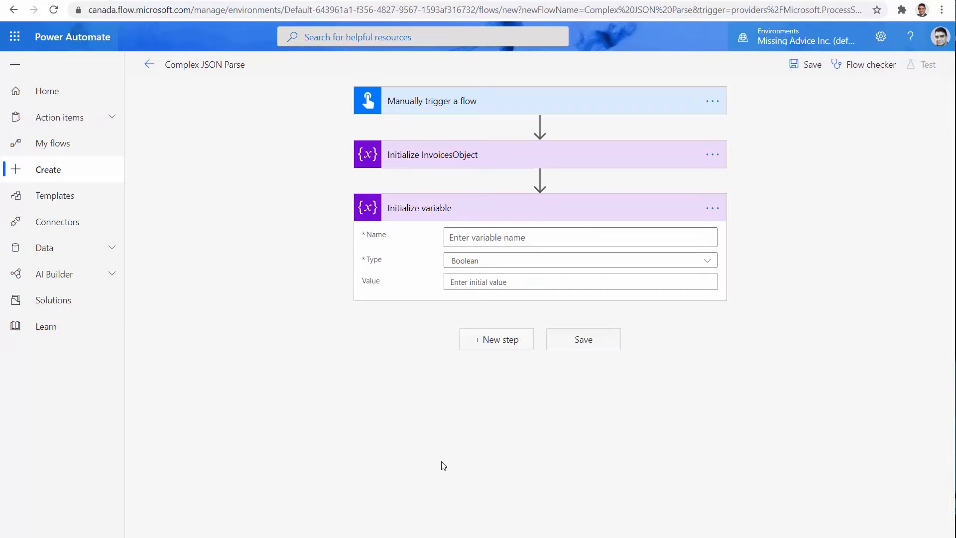
pyautogui.click(556, 243)
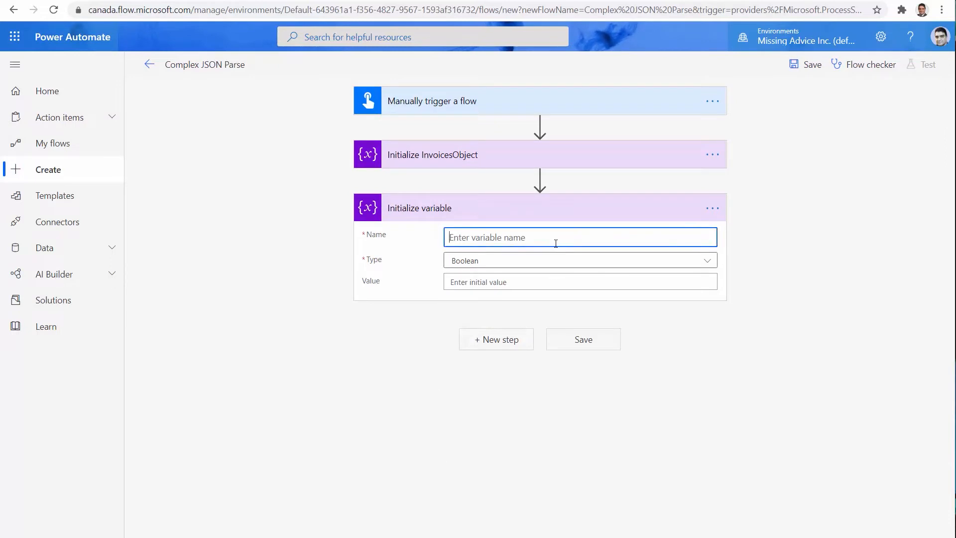
pyautogui.write('Invoices')
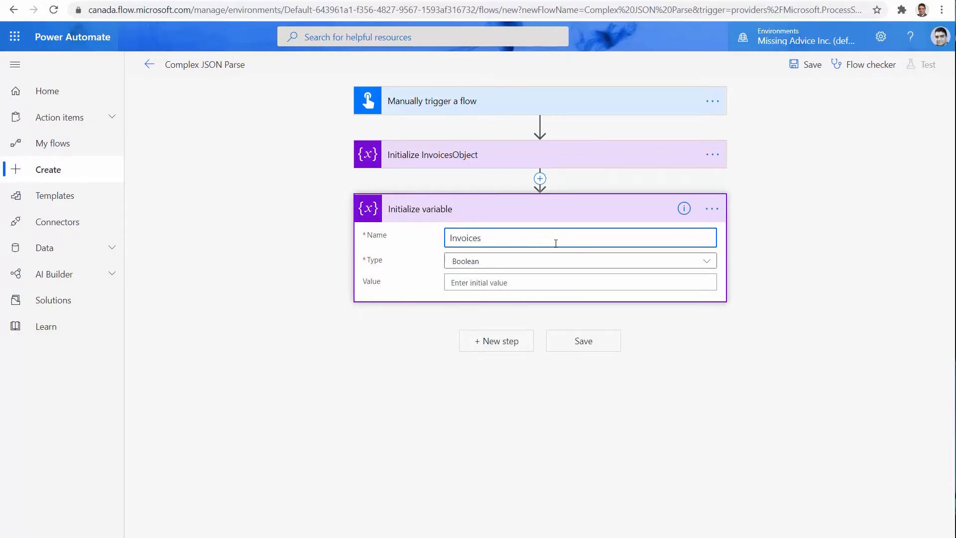
pyautogui.hotkey('ctrl', 'a')
# Rename the step to 'Initialize Invoices' and set its type to Array
pyautogui.click(712, 208)
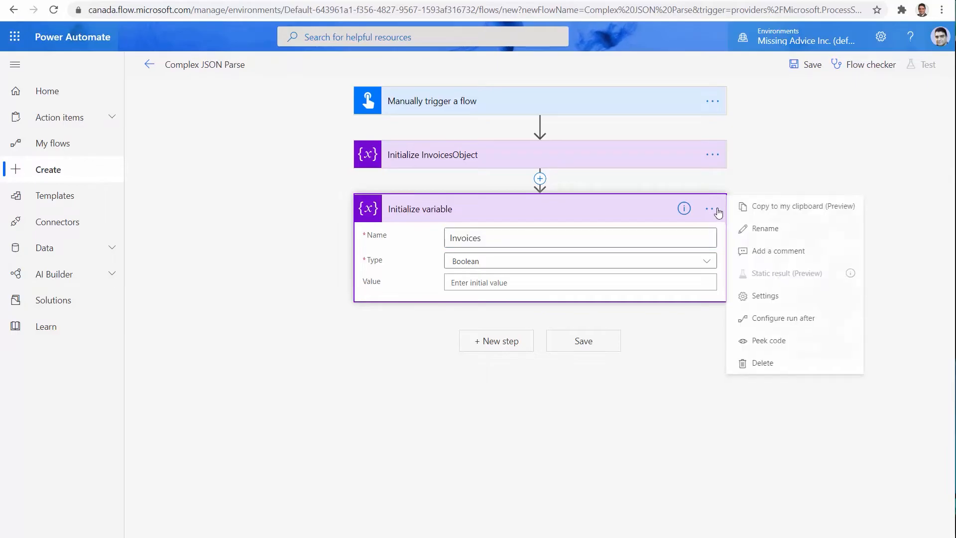
pyautogui.click(745, 223)
pyautogui.press('End')
pyautogui.hotkey('ctrl', 'shift', 'Left')
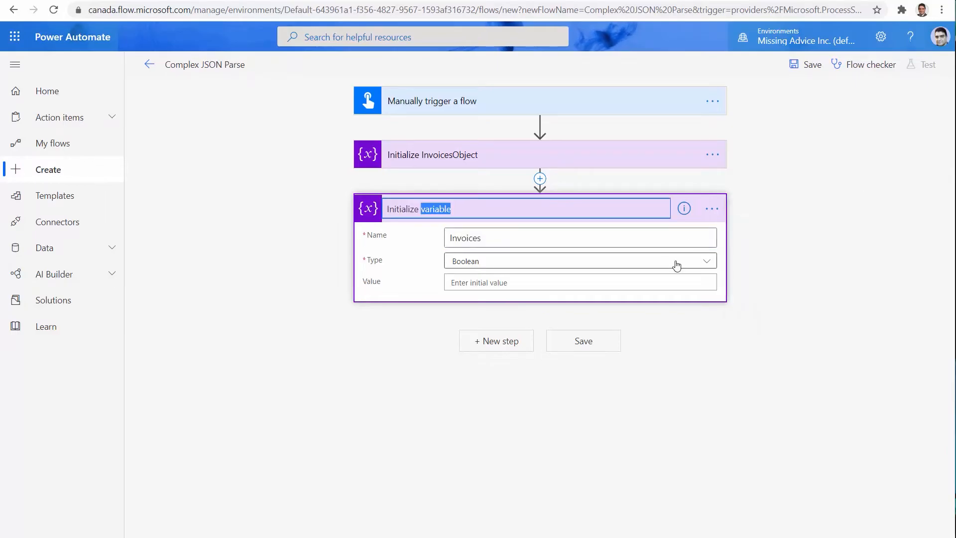
pyautogui.hotkey('ctrl', 'v')
pyautogui.click(478, 267)
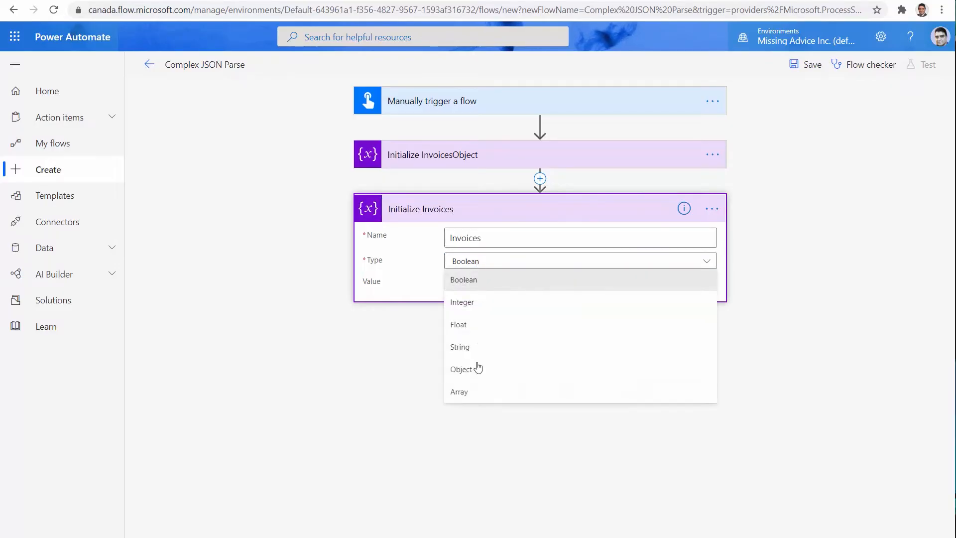
pyautogui.click(474, 392)
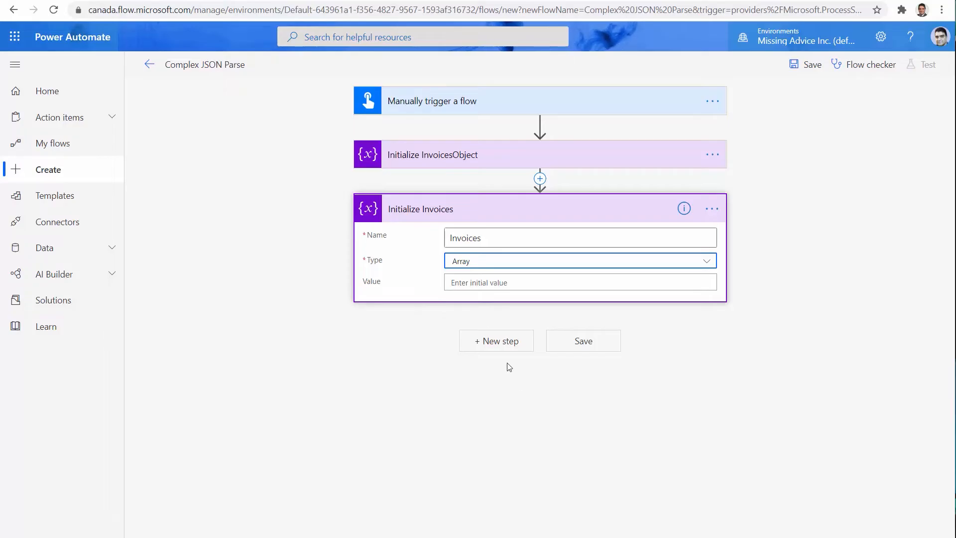
# Begin the Invoices initial Value expression with variables('InvoicesObject')
pyautogui.hotkey('ctrl', 'Tab')
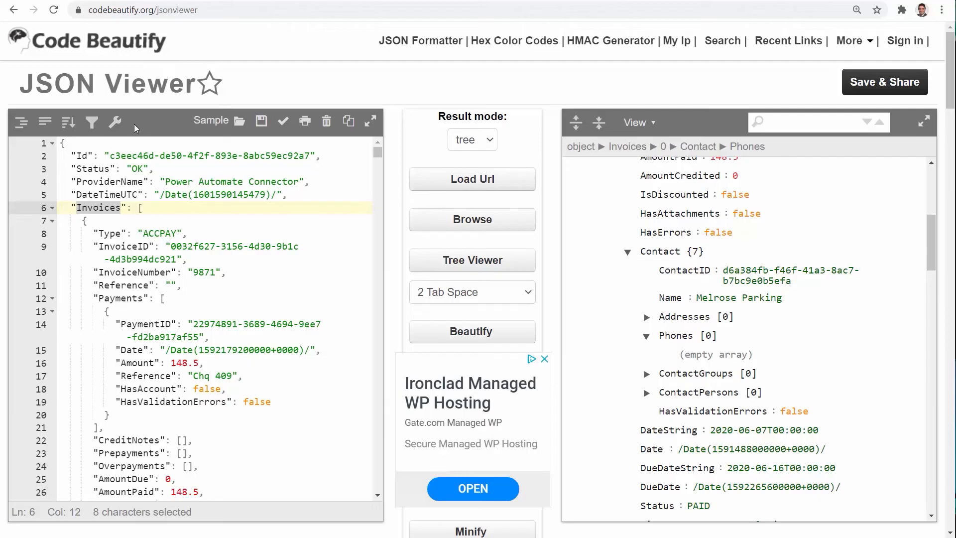
pyautogui.hotkey('ctrl', 'Tab')
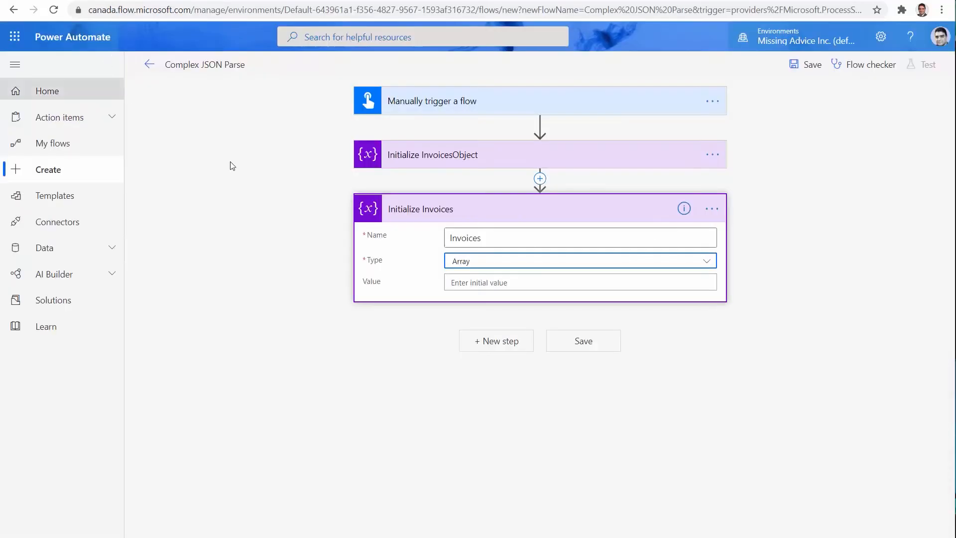
pyautogui.click(471, 284)
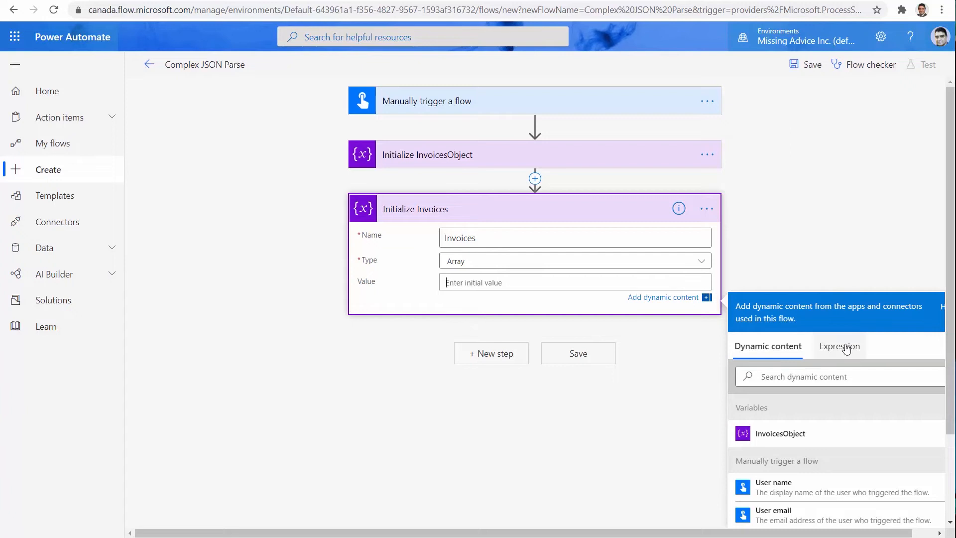
pyautogui.click(846, 350)
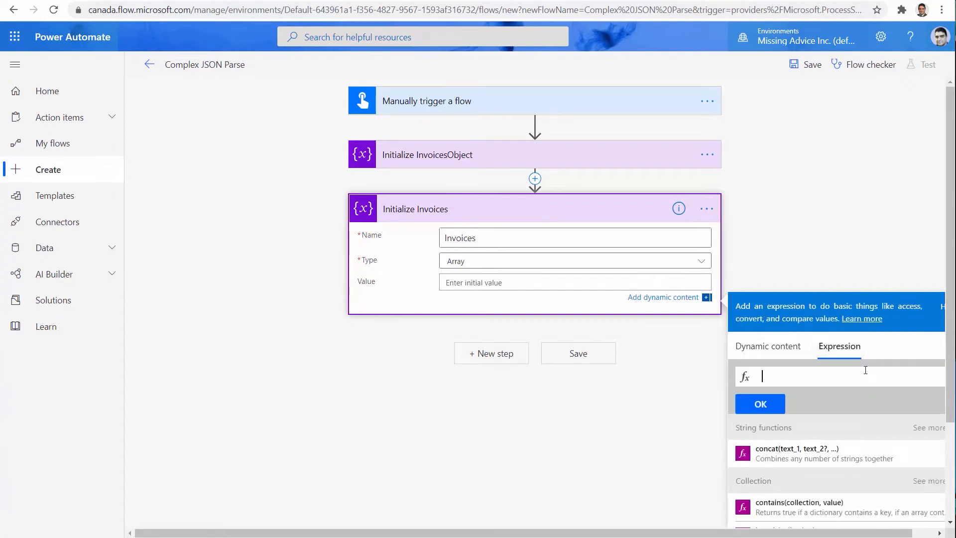
pyautogui.write('variables')
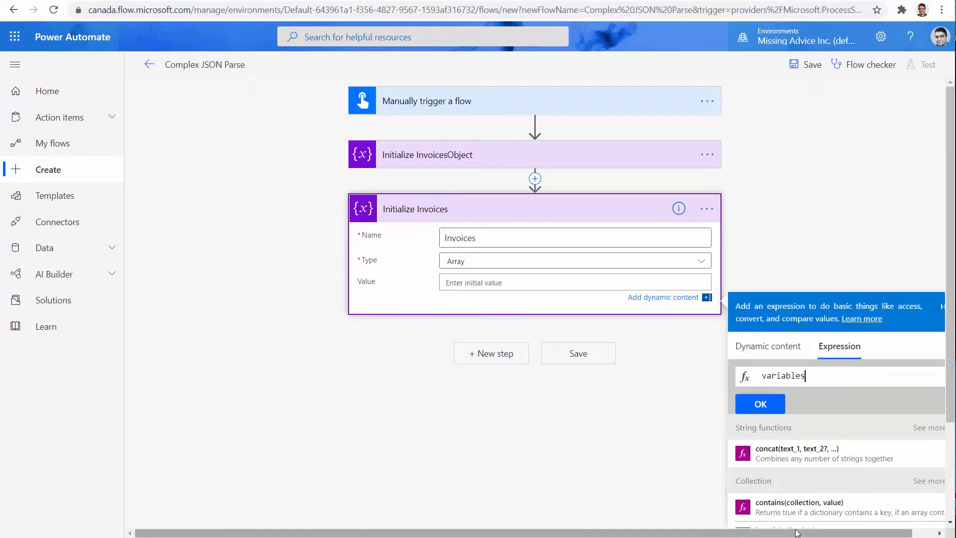
pyautogui.write('(')
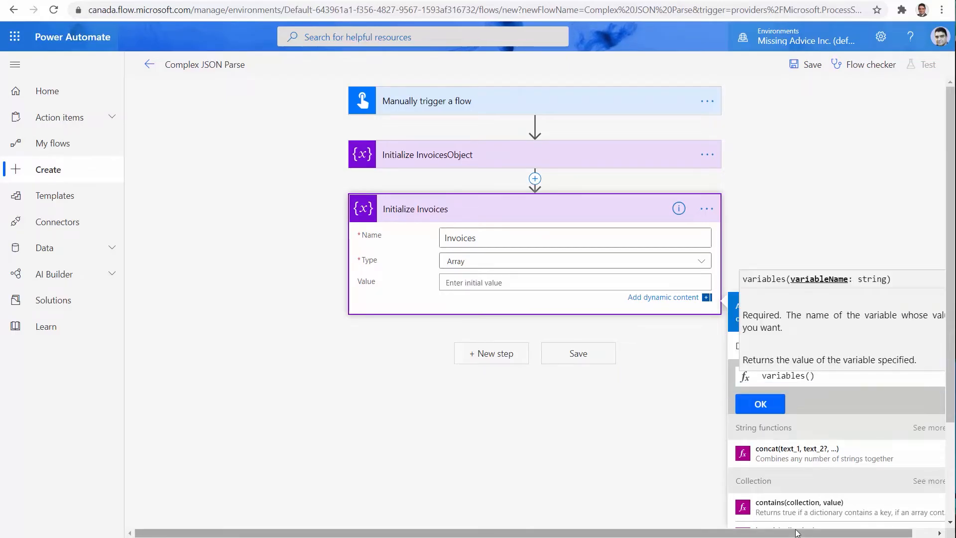
pyautogui.write("'")
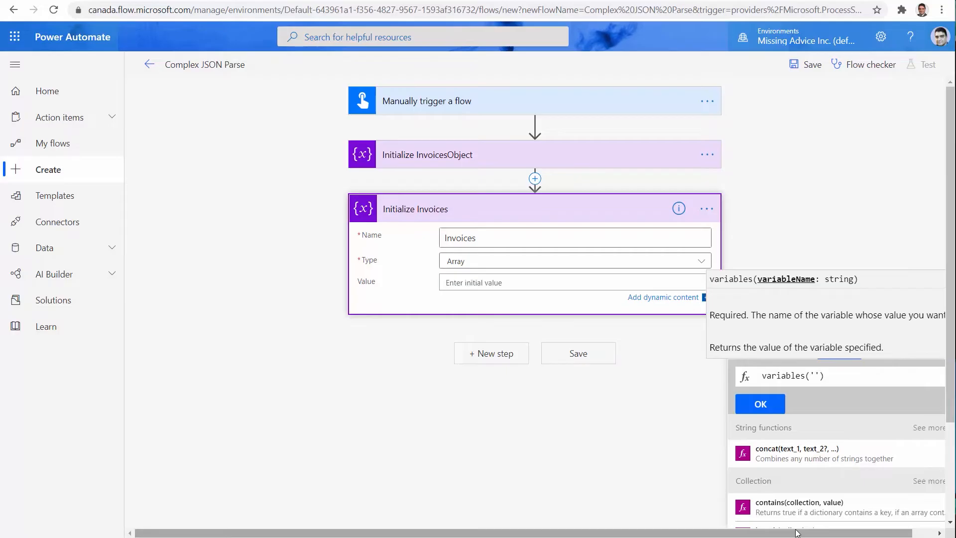
pyautogui.write('Invoi')
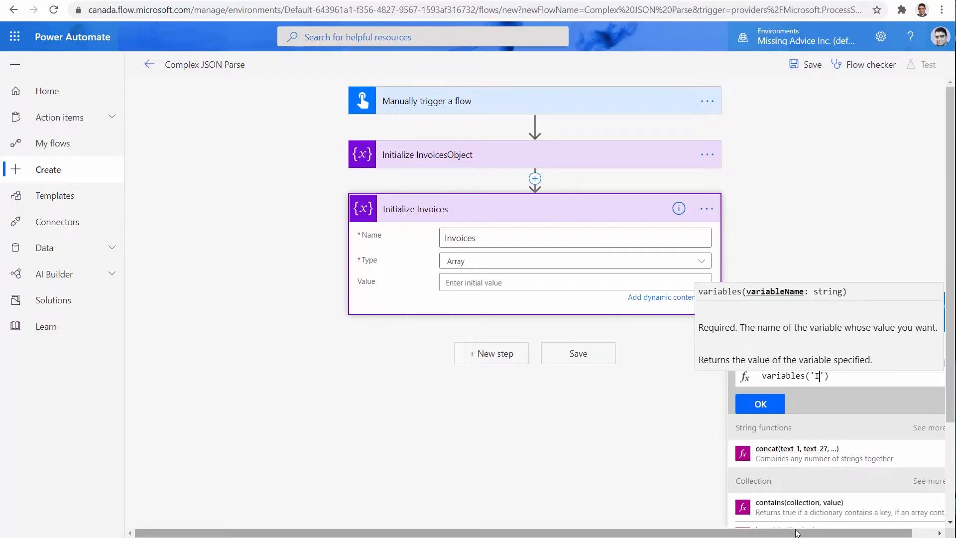
pyautogui.write('ces')
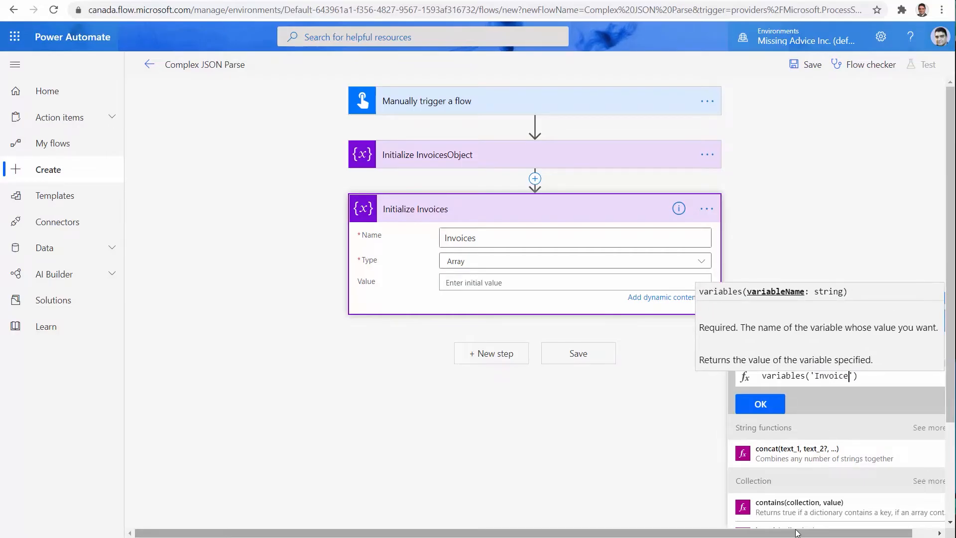
pyautogui.write('Object')
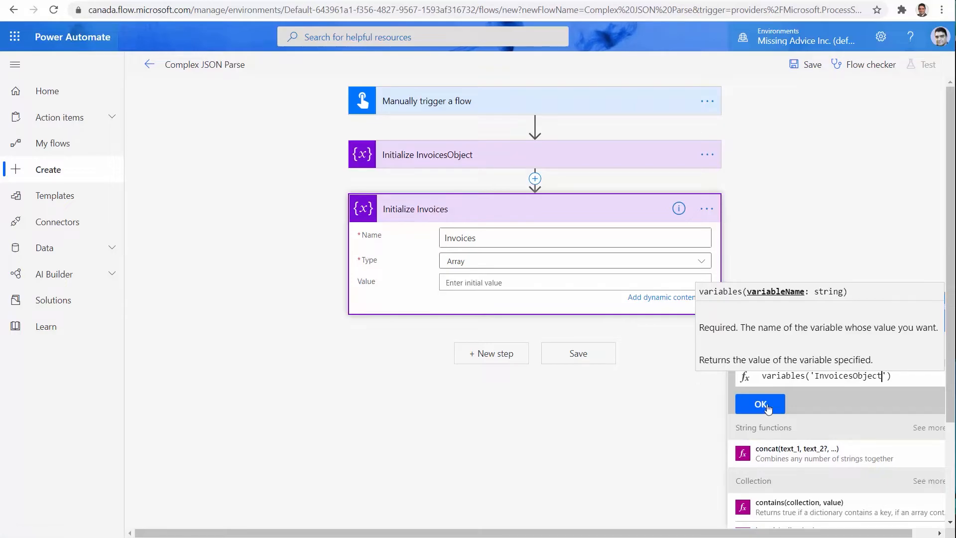
pyautogui.click(901, 375)
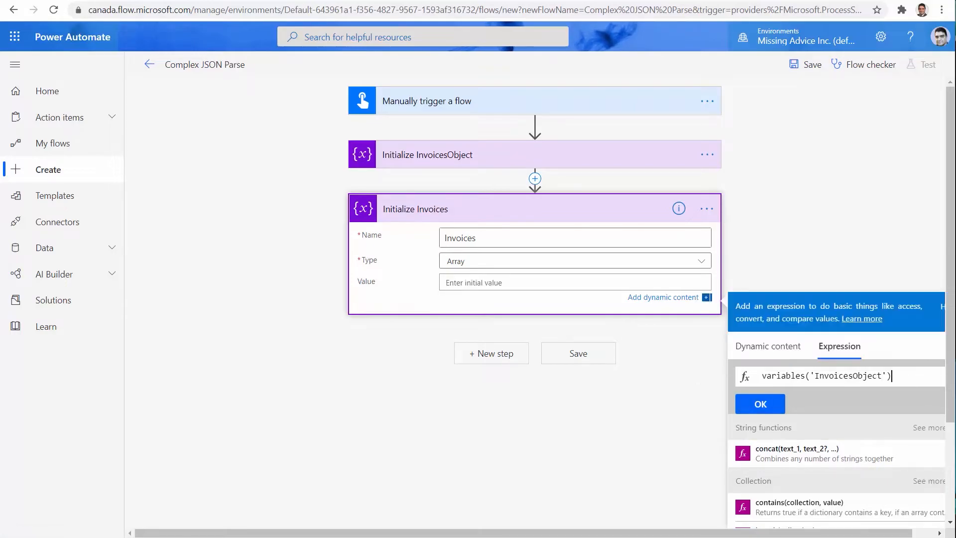
pyautogui.write('.')
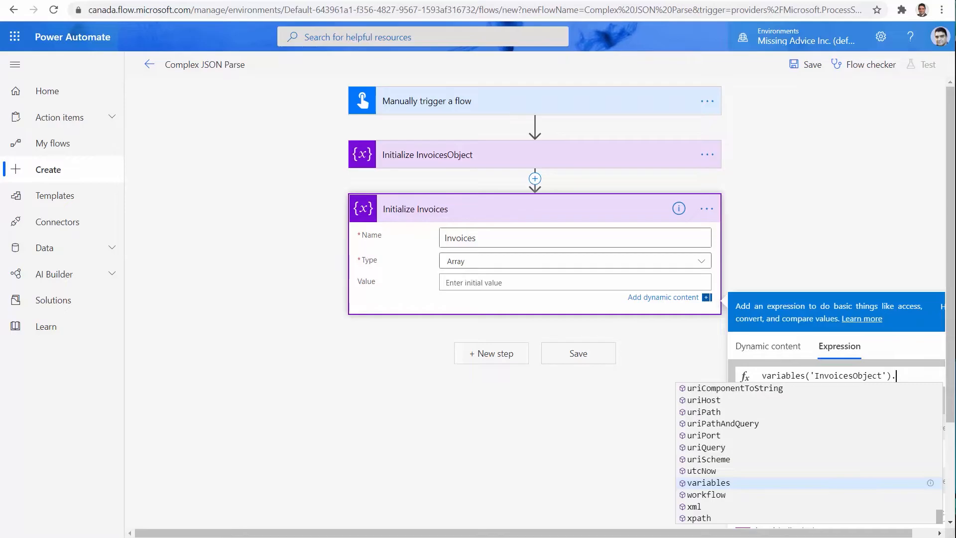
# Append the Invoices property name, copied from the JSON viewer, and insert the expression
pyautogui.hotkey('alt', 'Tab')
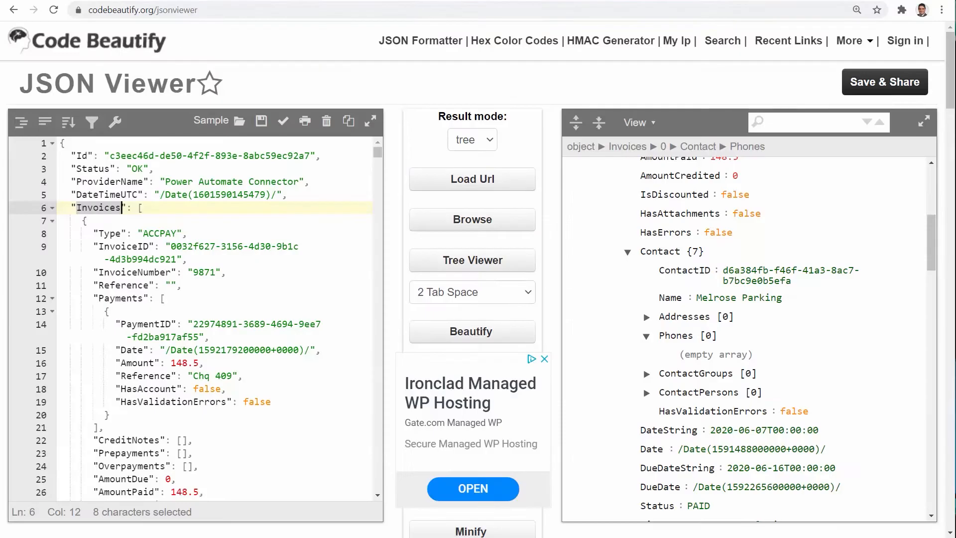
pyautogui.doubleClick(97, 211)
pyautogui.hotkey('ctrl', 'c')
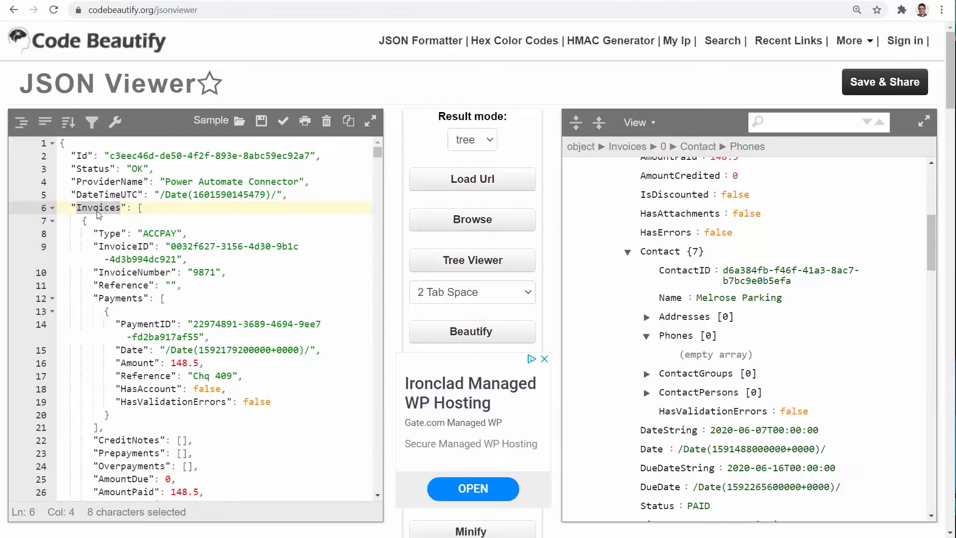
pyautogui.hotkey('alt', 'Tab')
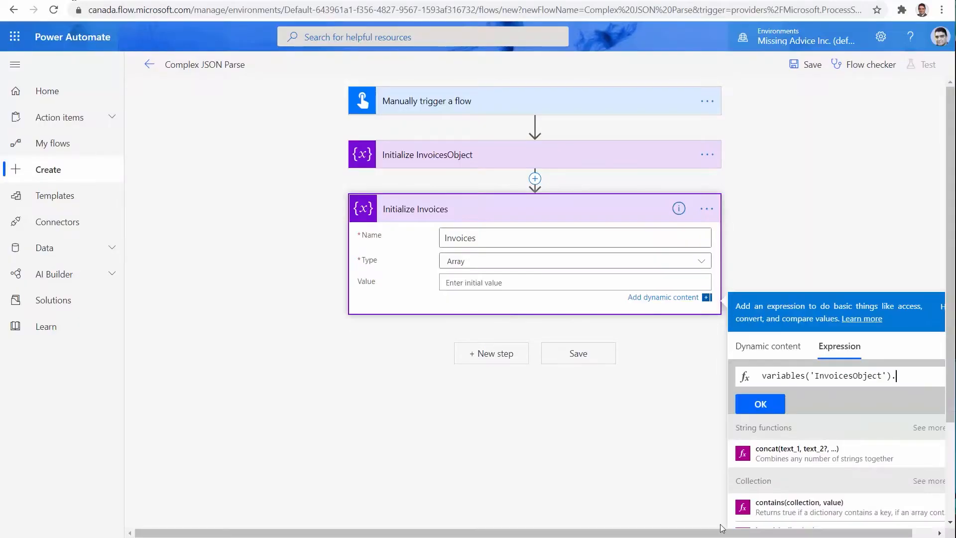
pyautogui.hotkey('ctrl', 'v')
pyautogui.click(225, 0)
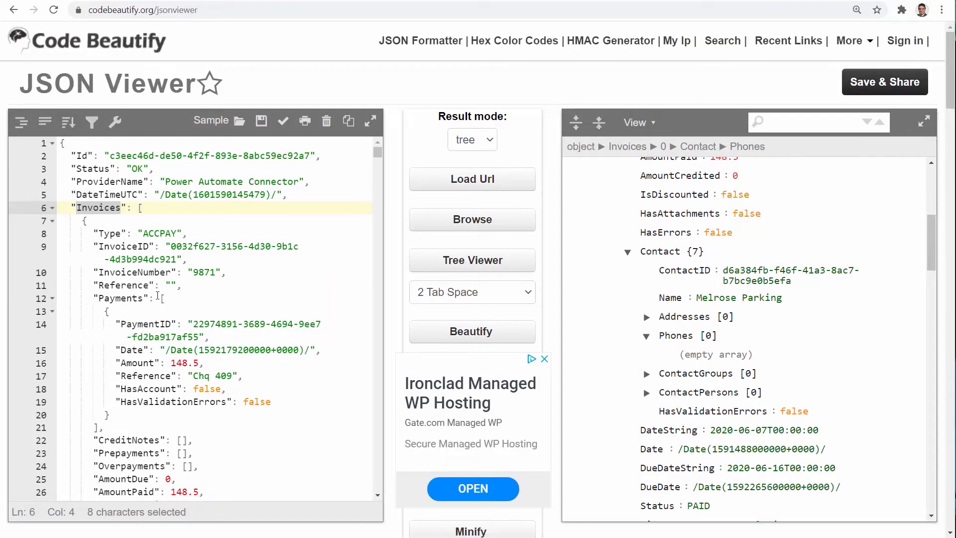
pyautogui.hotkey('alt', 'Tab')
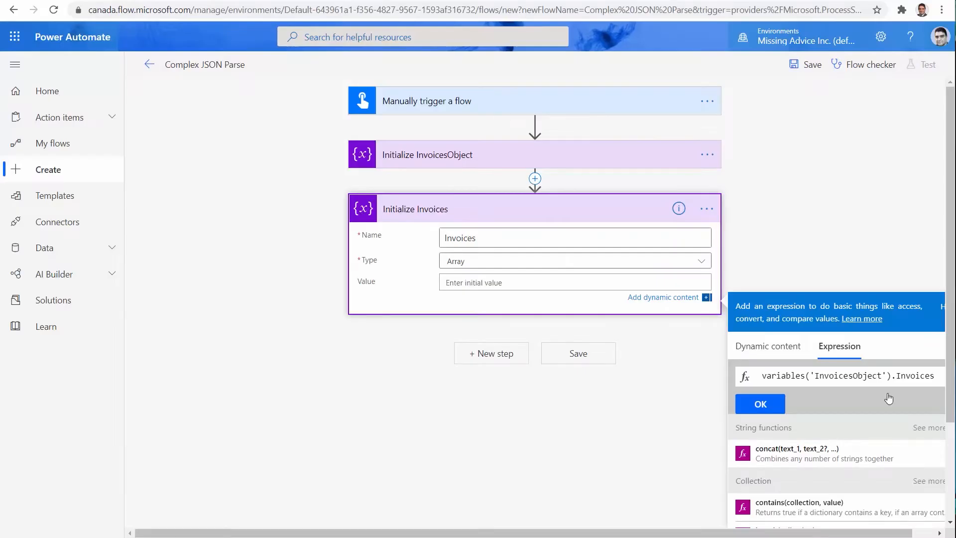
pyautogui.click(768, 408)
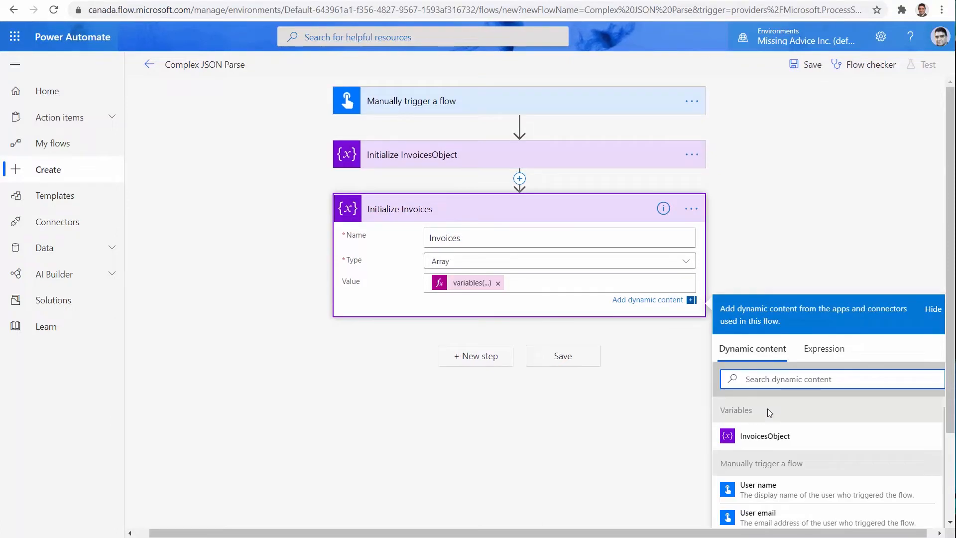
# Save the flow, run a manual test, and inspect the Initialize Invoices output
pyautogui.click(579, 354)
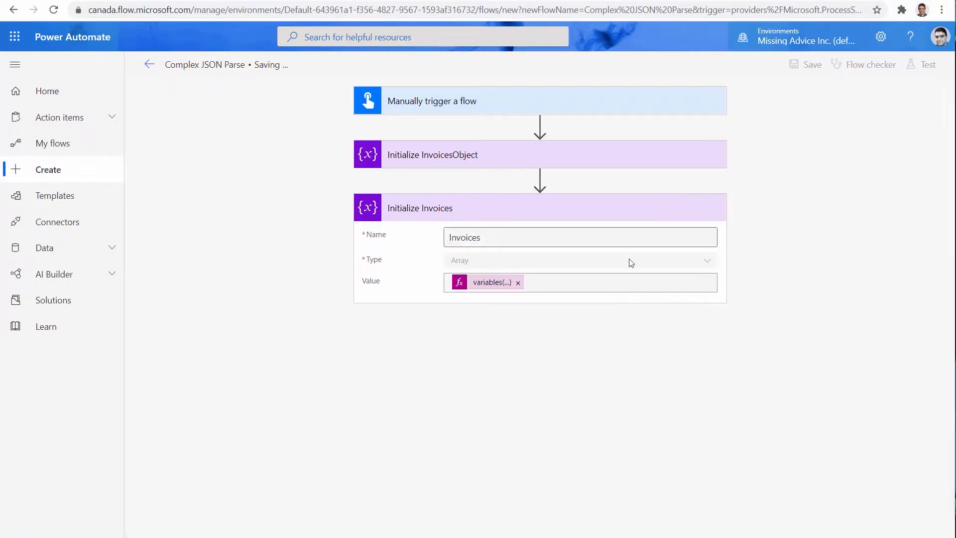
pyautogui.click(927, 64)
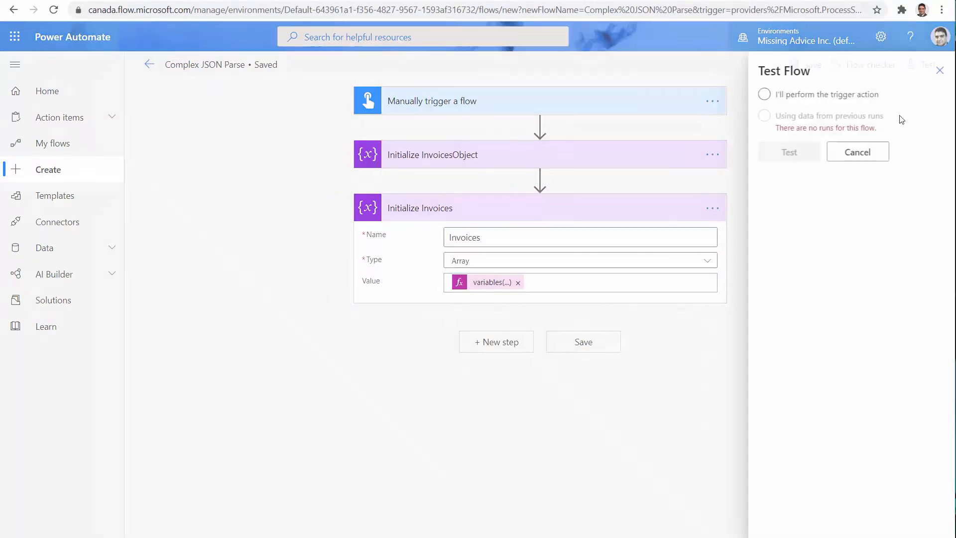
pyautogui.click(775, 98)
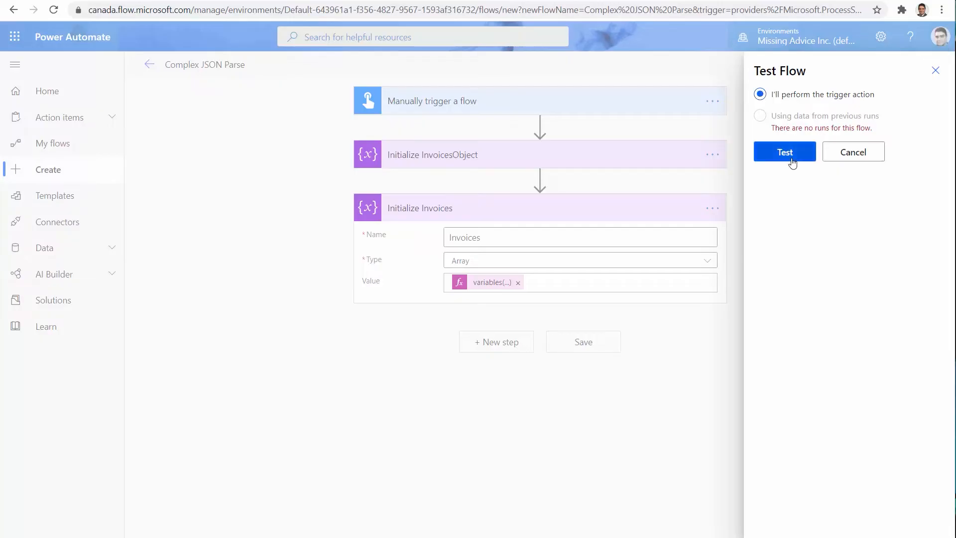
pyautogui.click(785, 151)
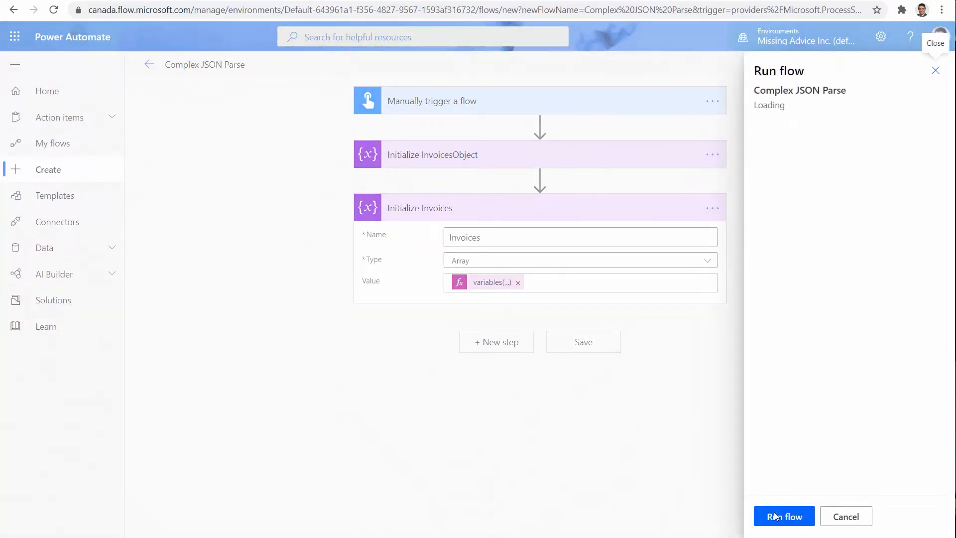
pyautogui.click(778, 517)
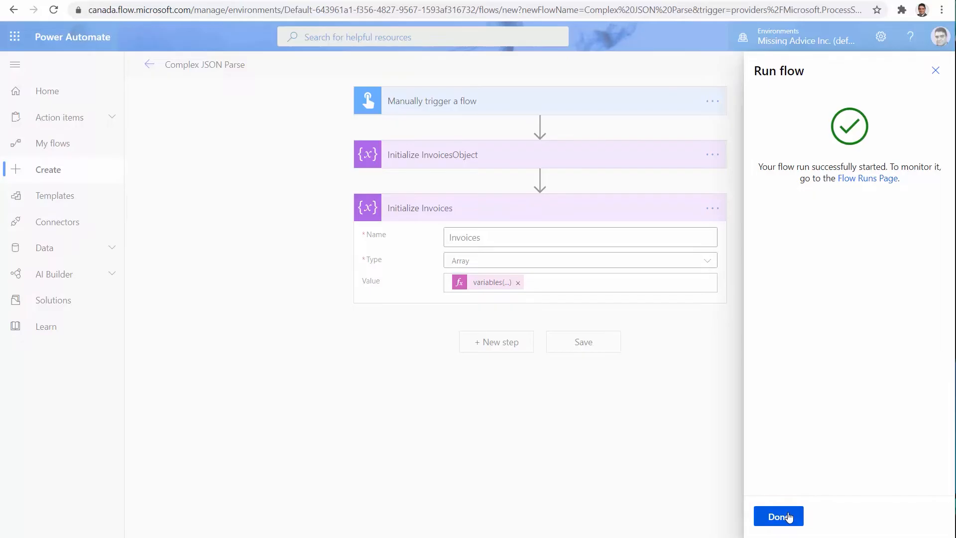
pyautogui.click(783, 517)
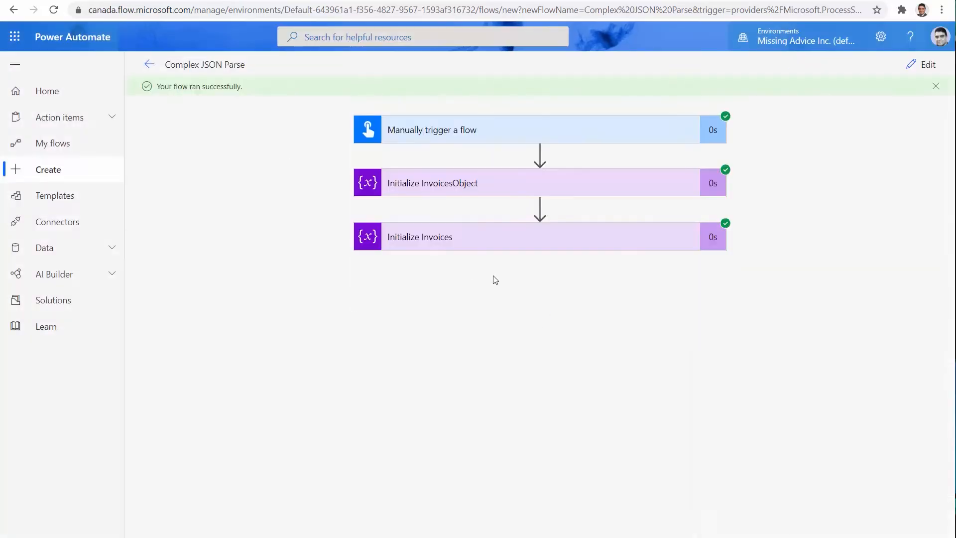
pyautogui.click(482, 247)
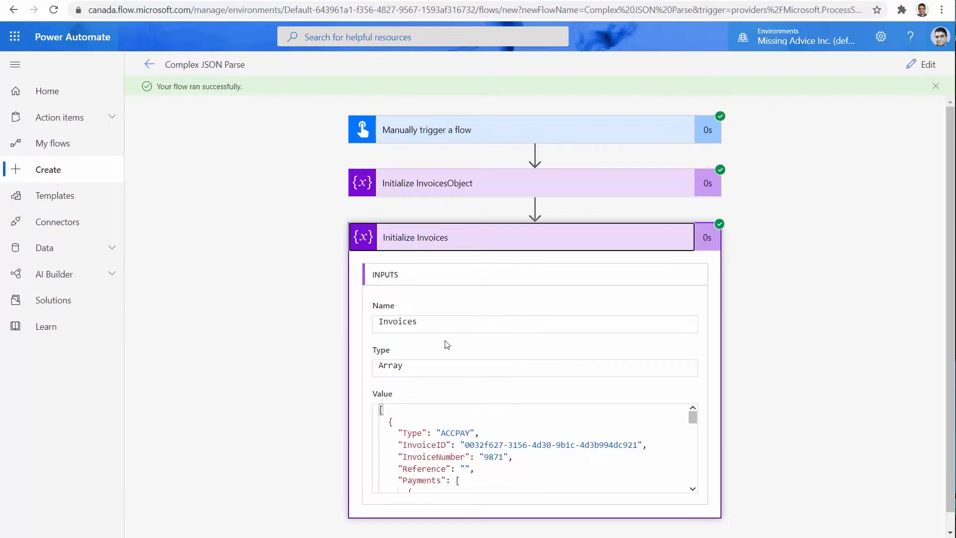
pyautogui.click(486, 239)
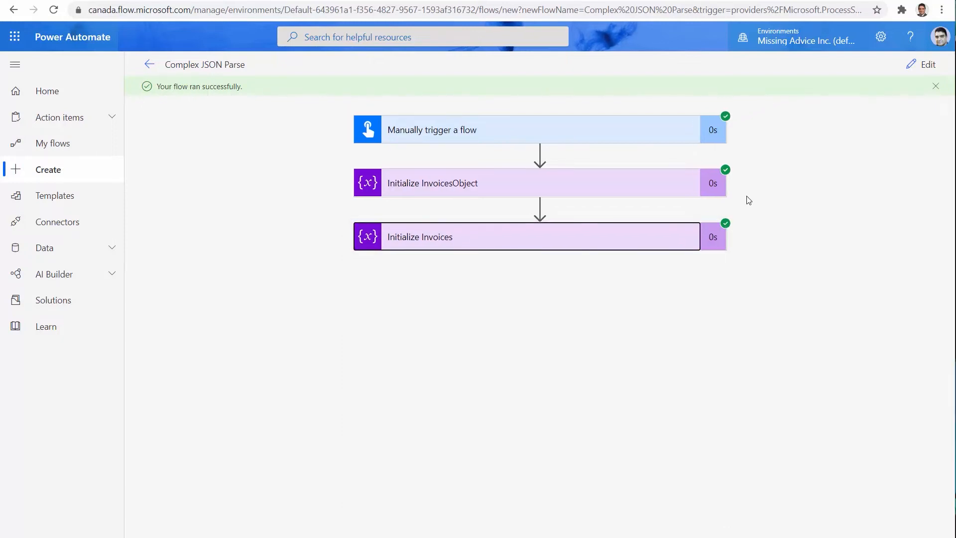
# Return to editing and add a Data Operation Select step after Initialize Invoices
pyautogui.click(912, 69)
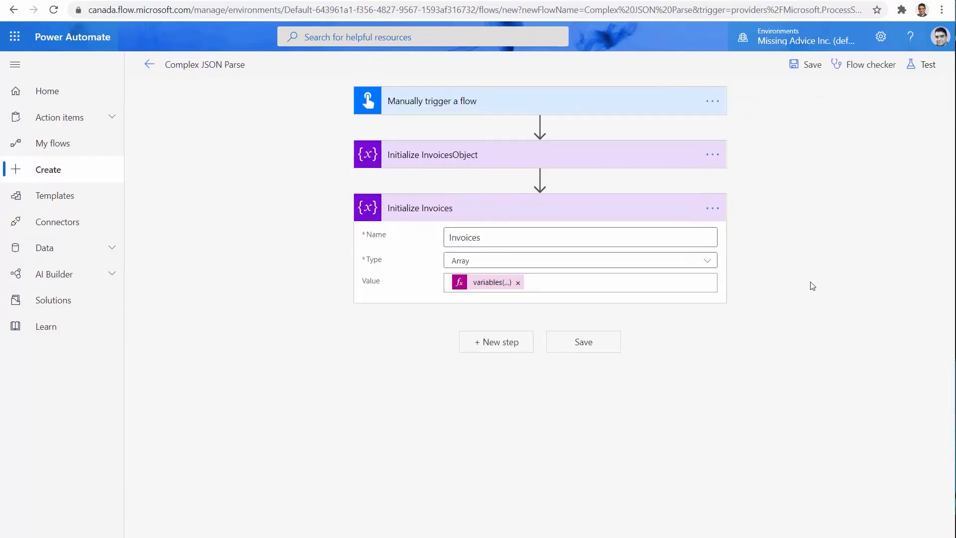
pyautogui.click(513, 215)
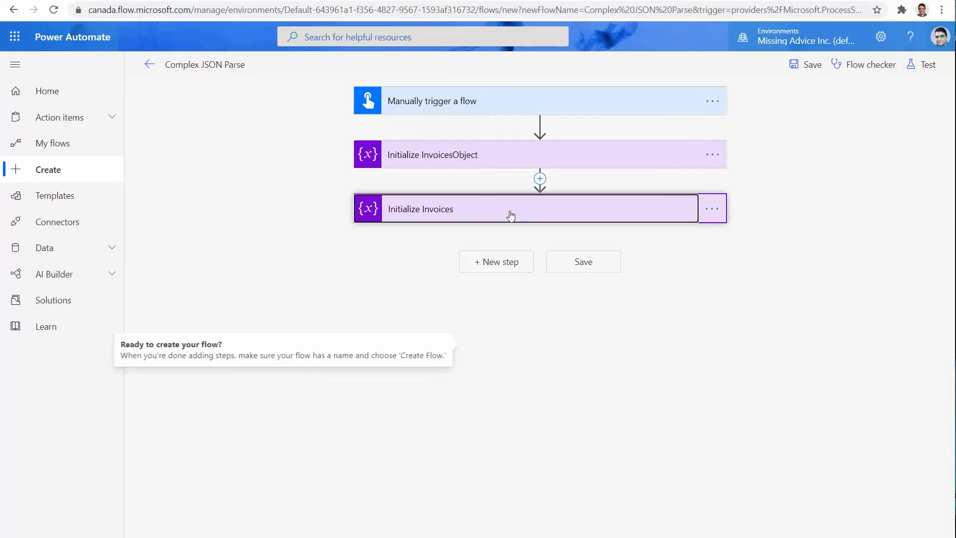
pyautogui.click(505, 261)
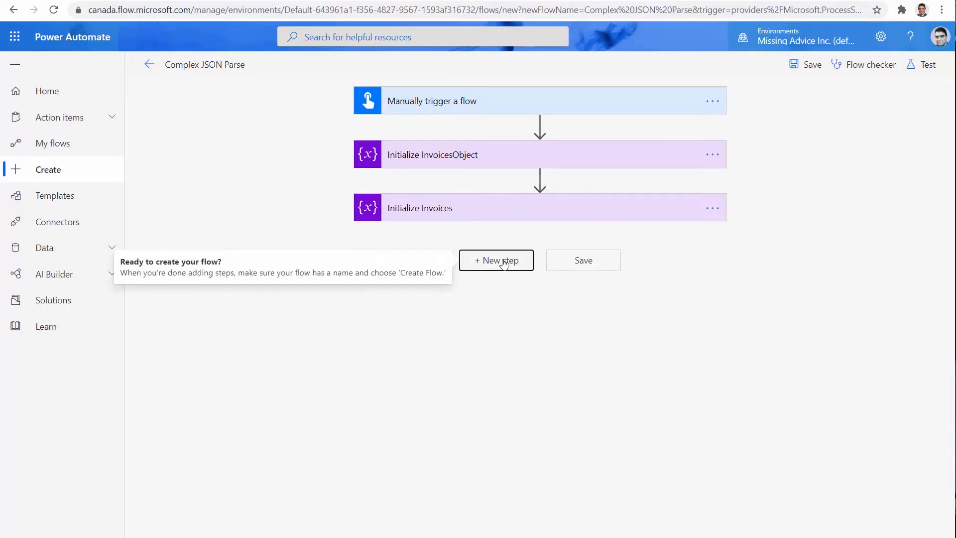
pyautogui.write('Select')
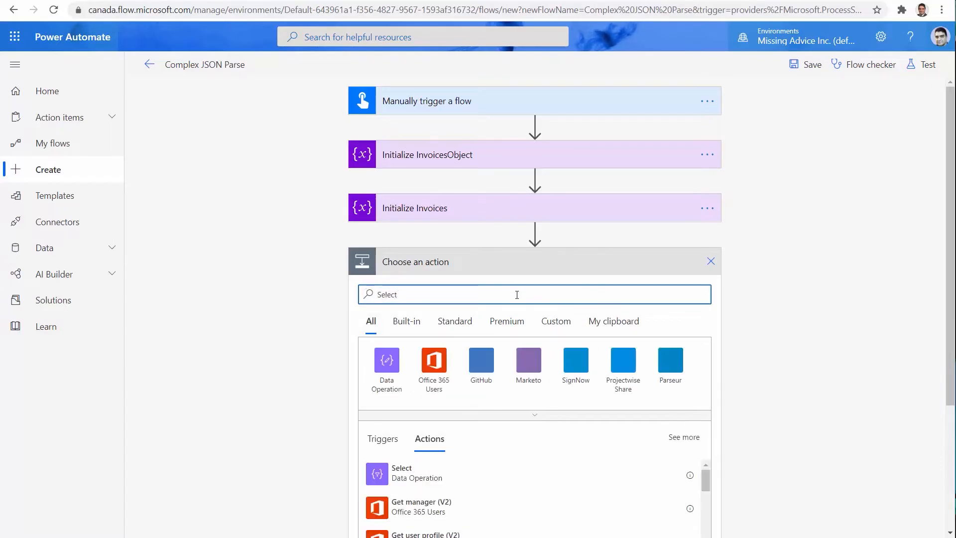
pyautogui.click(385, 473)
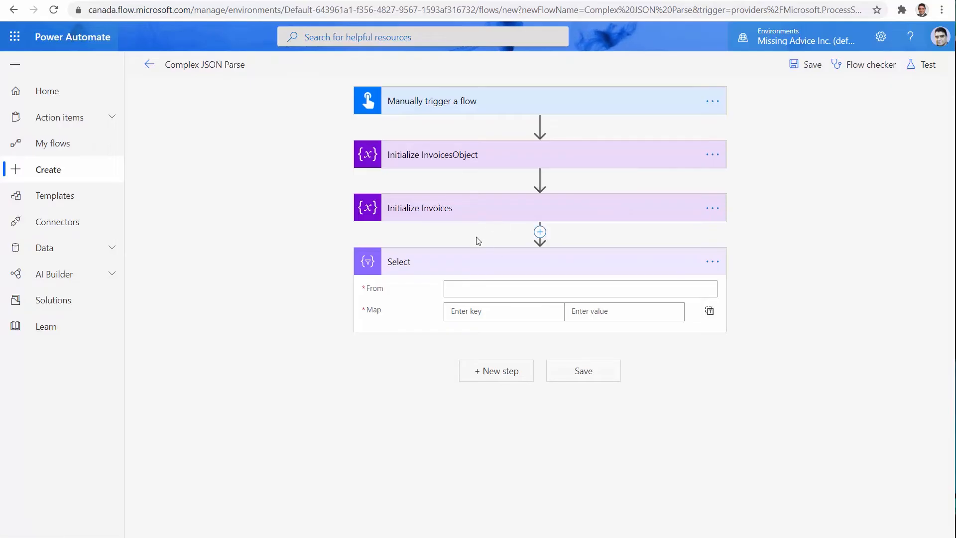
# Set the Select action's From to the Invoices variable and begin the first map key
pyautogui.click(464, 284)
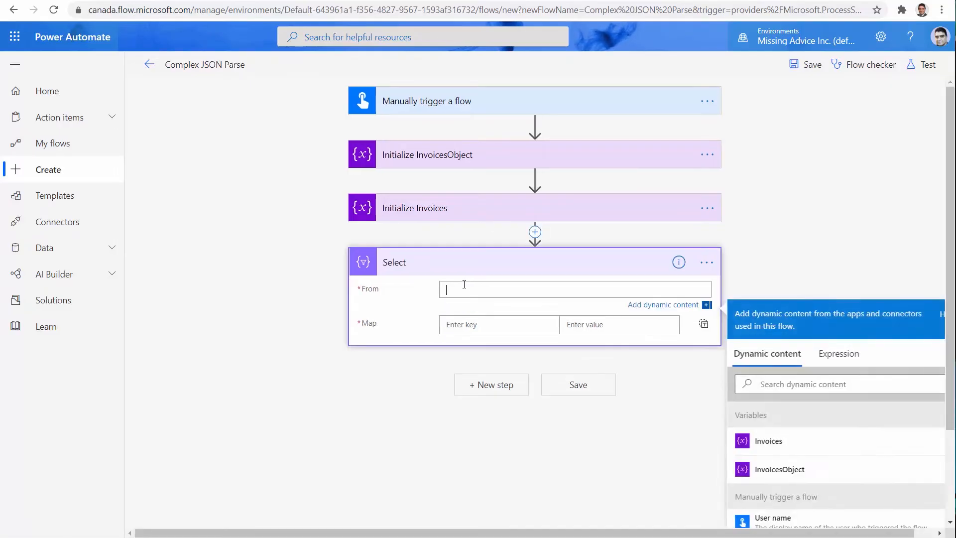
pyautogui.click(781, 446)
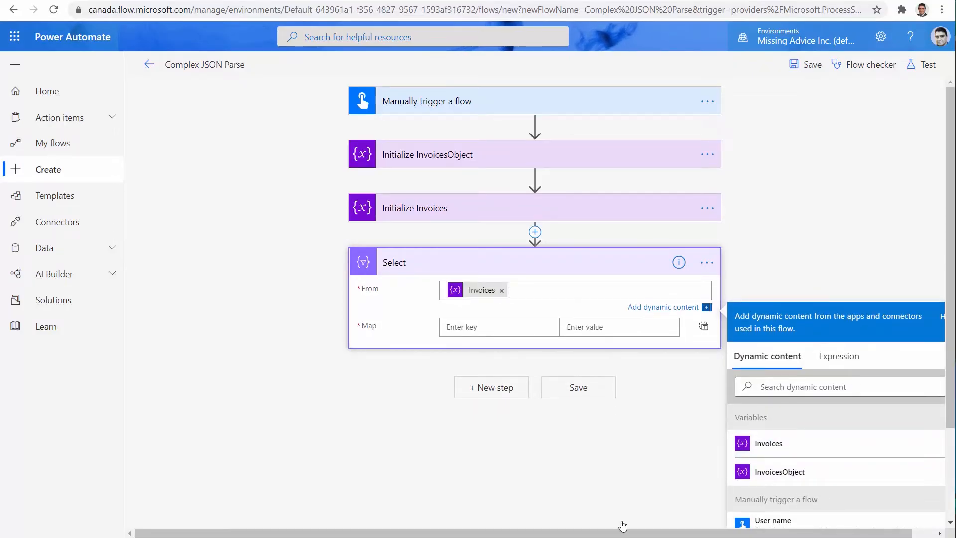
pyautogui.click(487, 326)
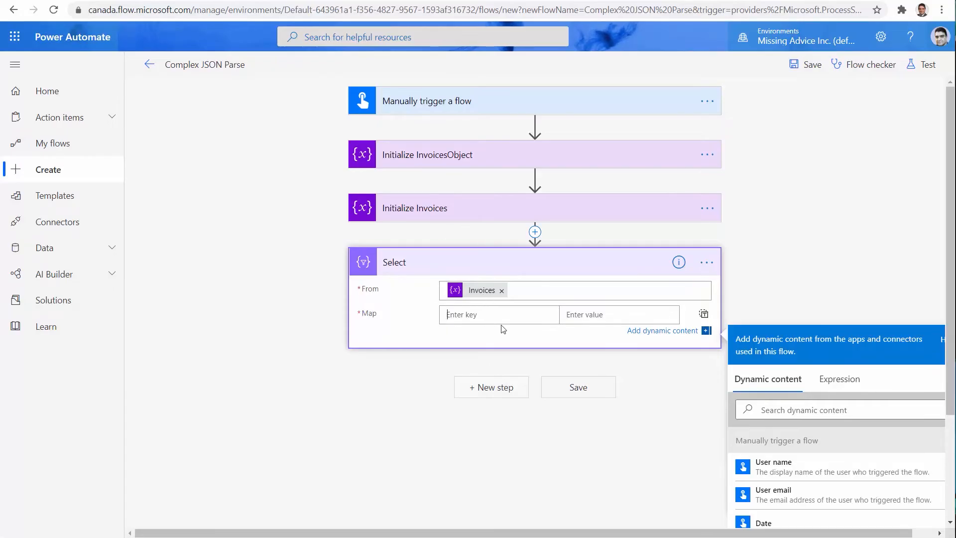
pyautogui.click(511, 308)
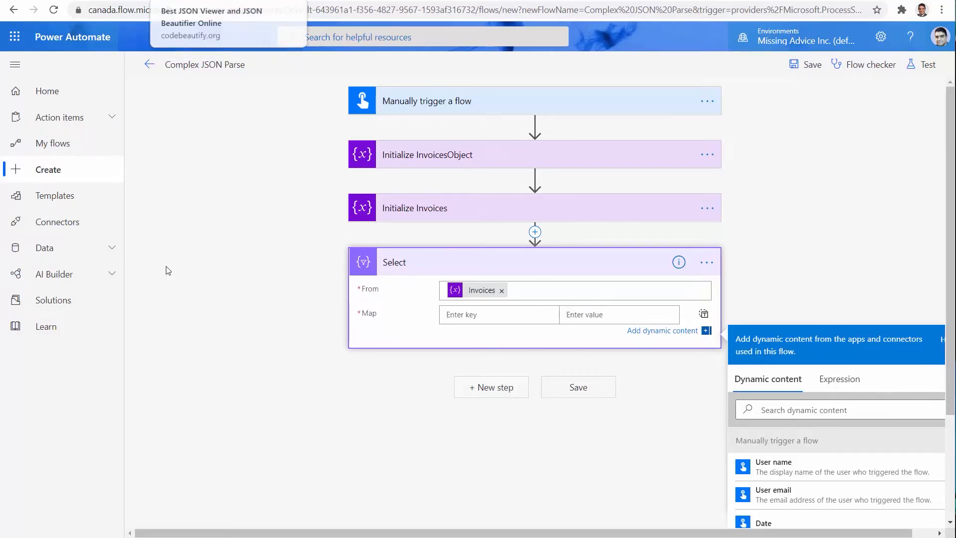
pyautogui.hotkey('alt', 'Tab')
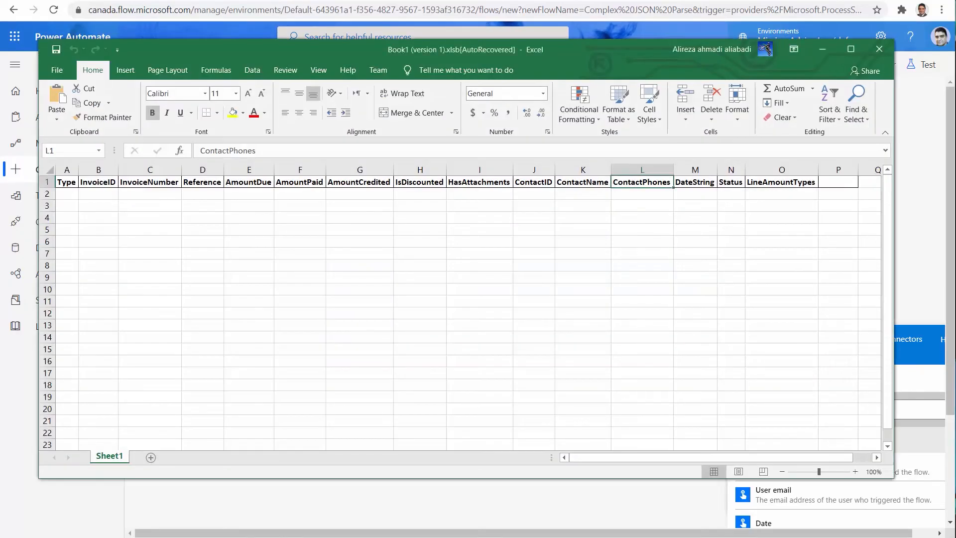
# Enter Type, Excel's A1 header, as the Select action's first map key
pyautogui.click(71, 185)
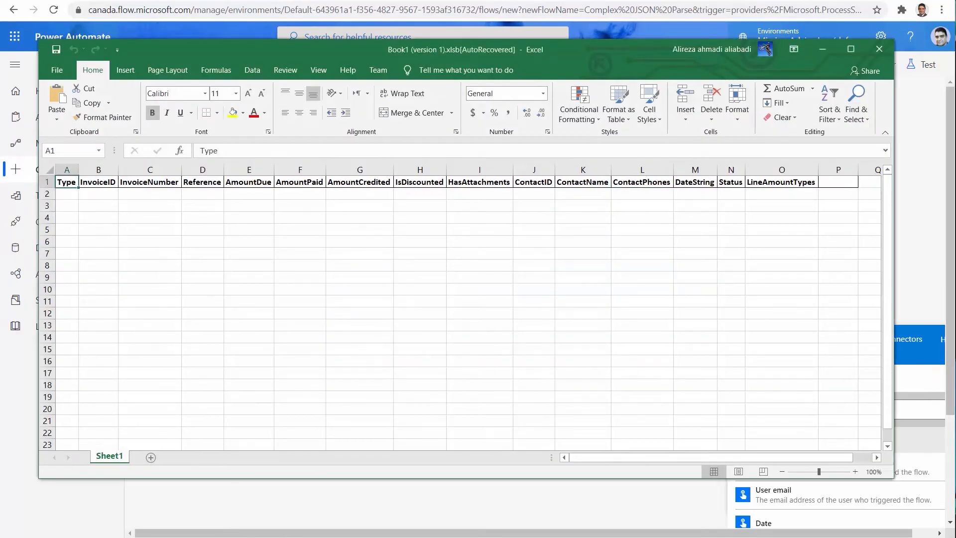
pyautogui.hotkey('alt', 'Tab')
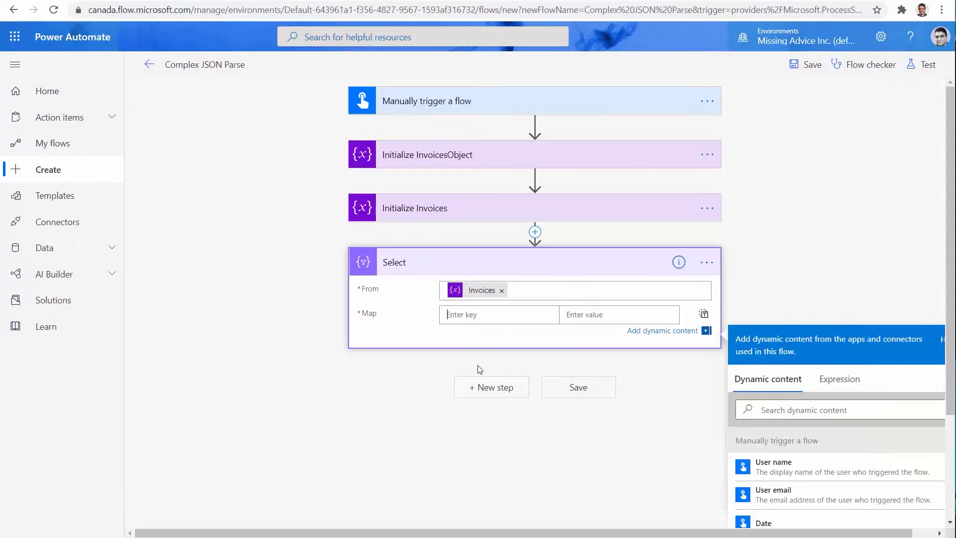
pyautogui.write('Type')
pyautogui.click(591, 319)
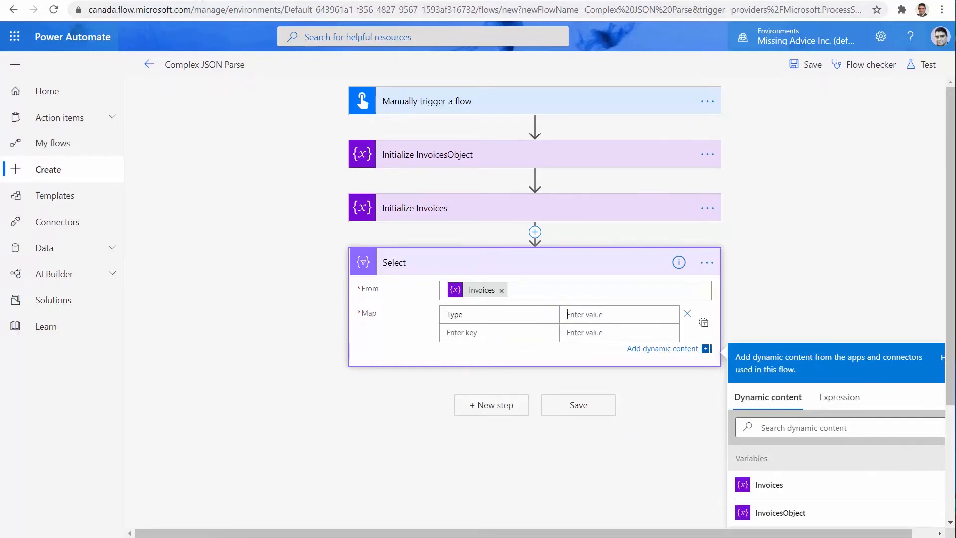
pyautogui.click(199, 0)
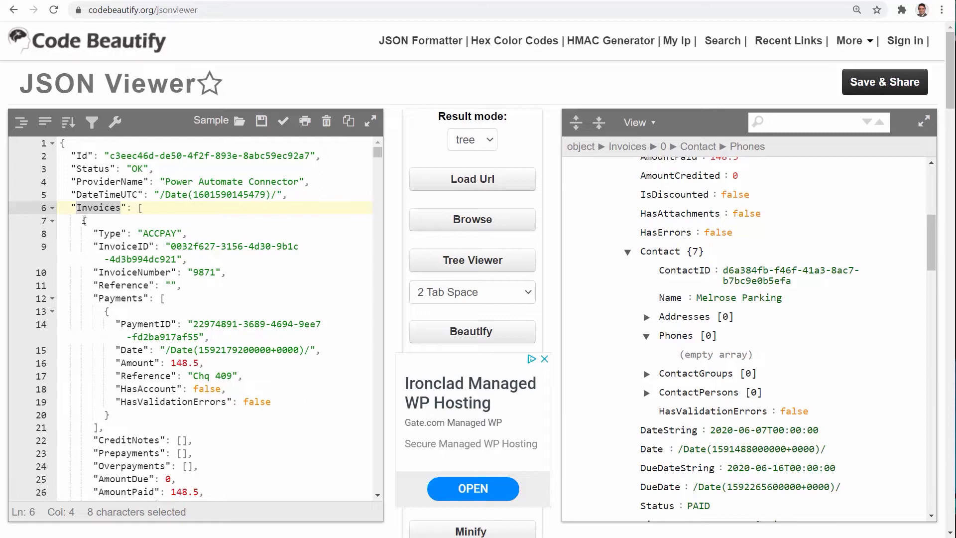
# Locate the first invoice's Type property in the JSON viewer
pyautogui.moveTo(85, 220); pyautogui.dragTo(94, 377)
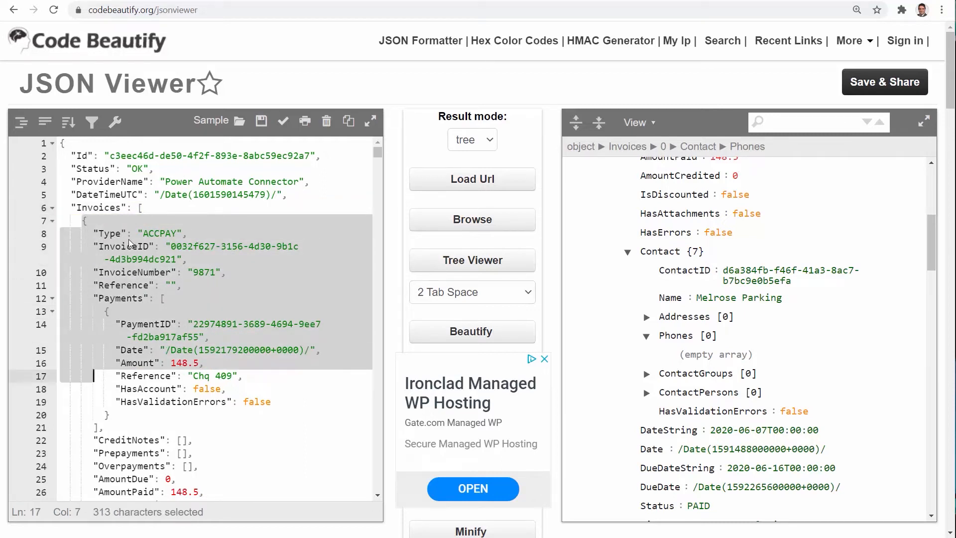
pyautogui.doubleClick(112, 238)
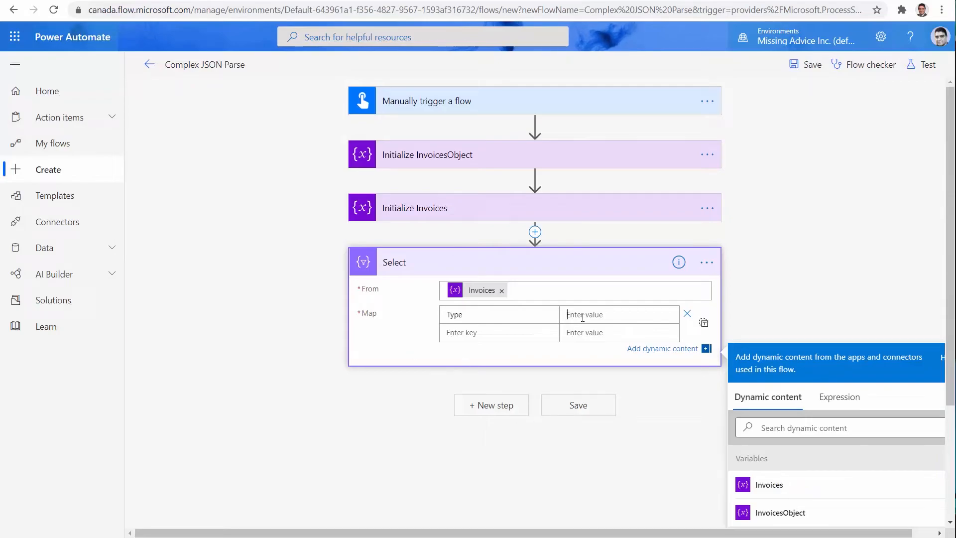
# Set the Type map value to the expression item().Type
pyautogui.click(832, 401)
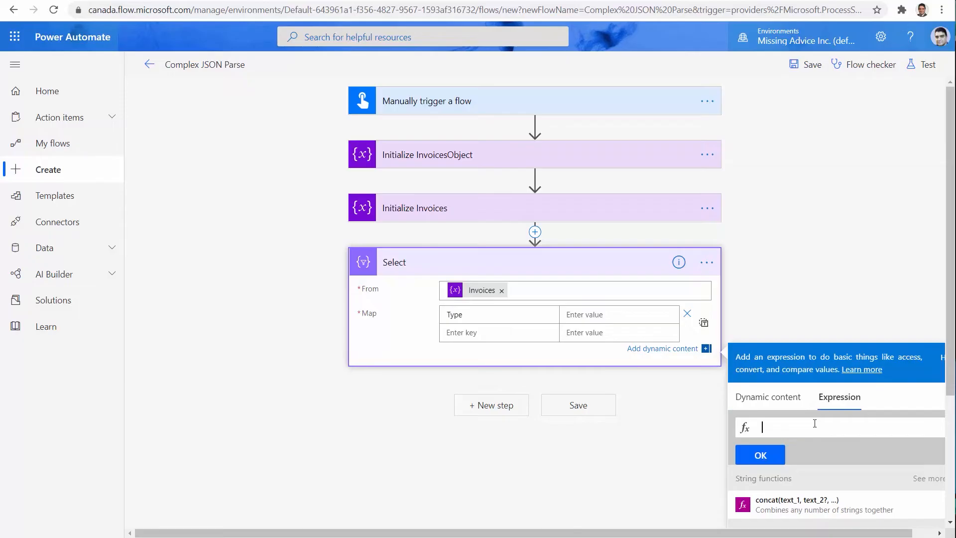
pyautogui.write('item')
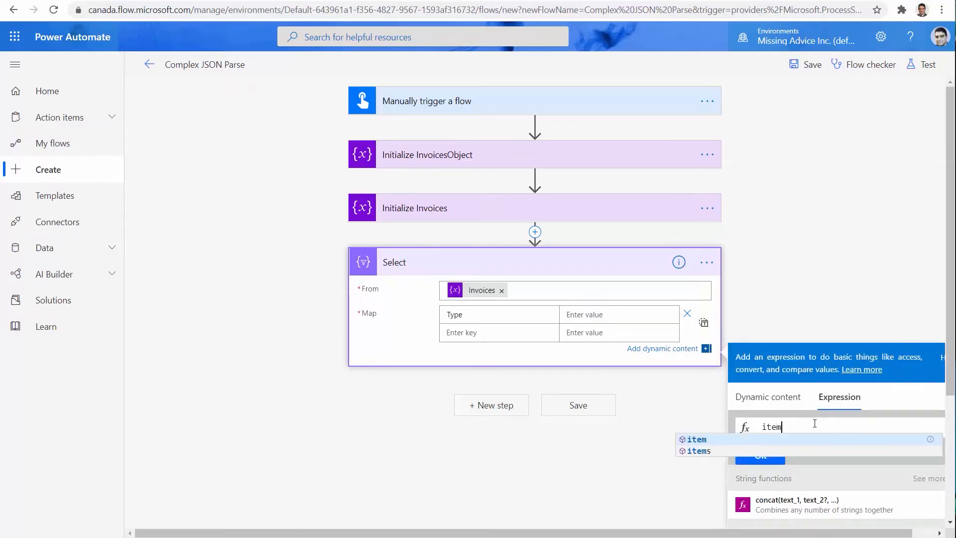
pyautogui.write('()')
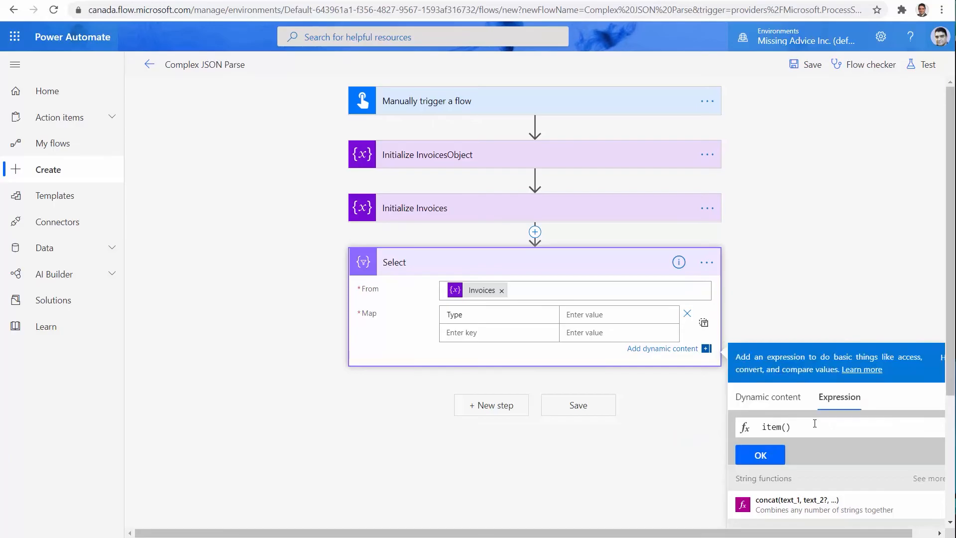
pyautogui.write('.Type')
pyautogui.click(757, 455)
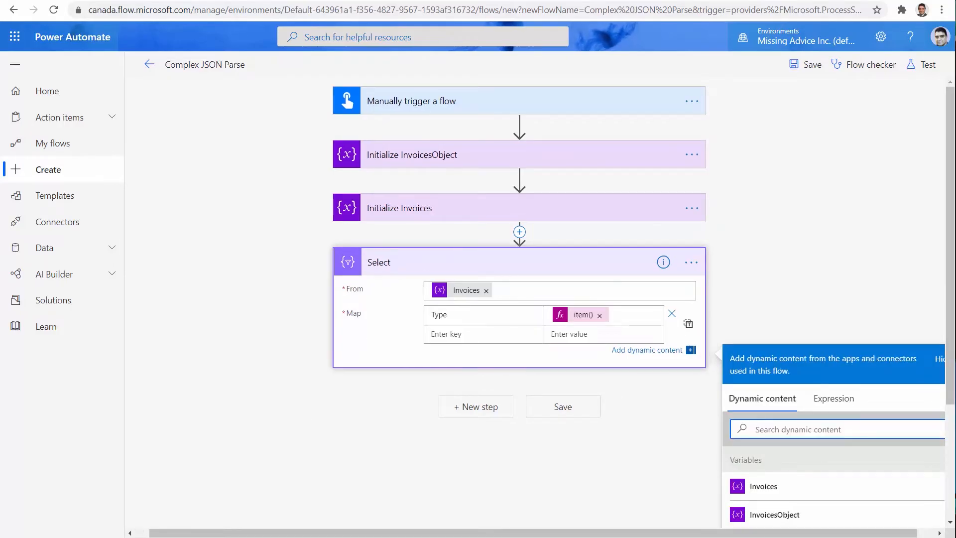
pyautogui.hotkey('alt', 'Tab')
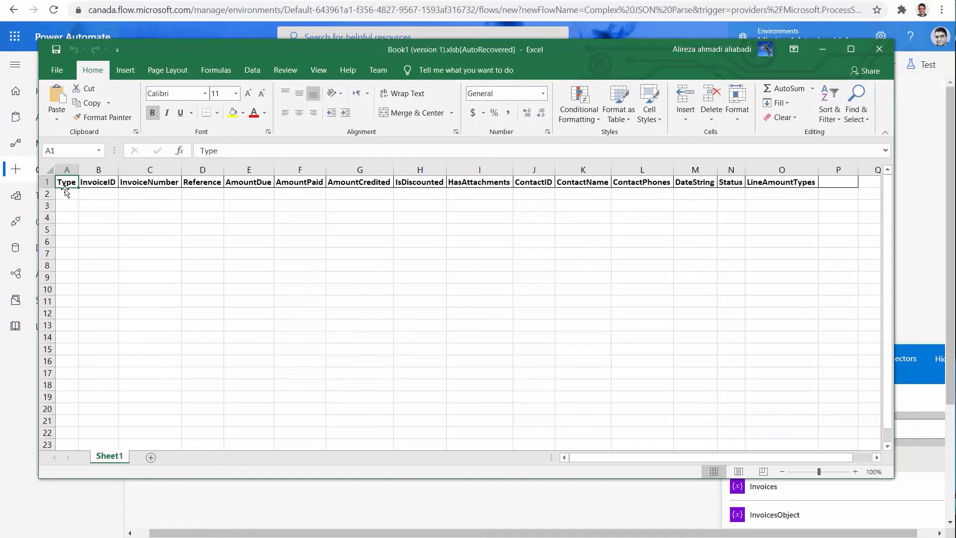
# Copy the InvoiceID header from Excel cell B1 and paste it as the second map key
pyautogui.click(109, 184)
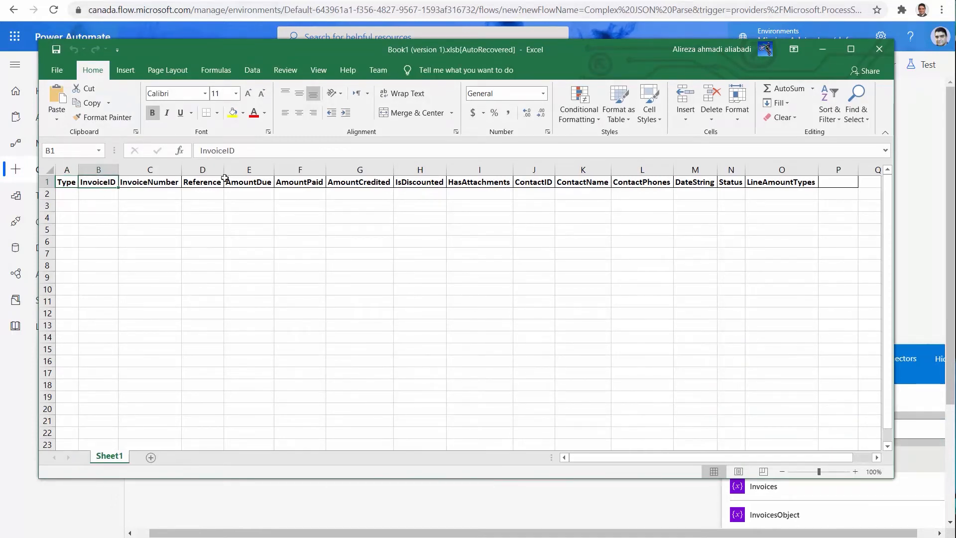
pyautogui.moveTo(240, 153); pyautogui.dragTo(184, 188)
pyautogui.hotkey('ctrl', 'c')
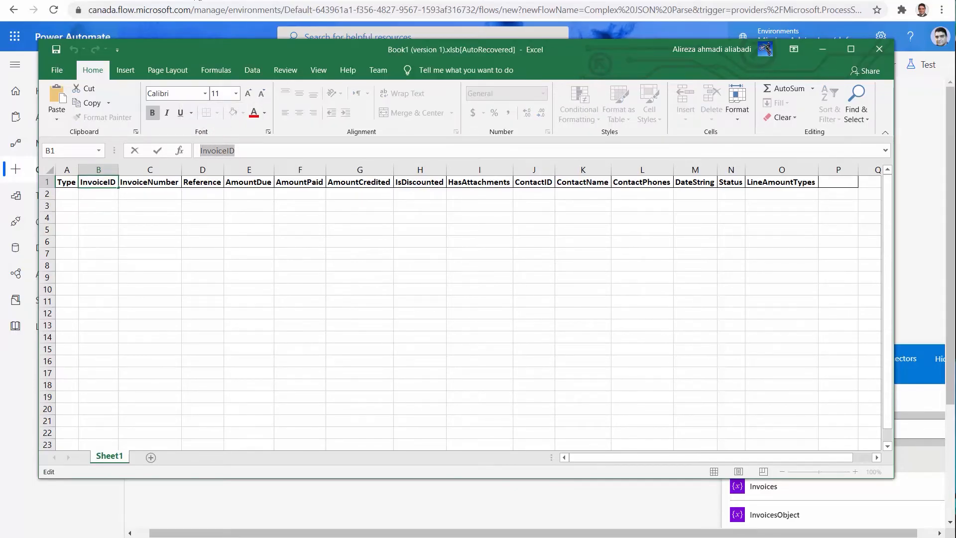
pyautogui.click(54, 1)
pyautogui.click(447, 330)
pyautogui.hotkey('ctrl', 'v')
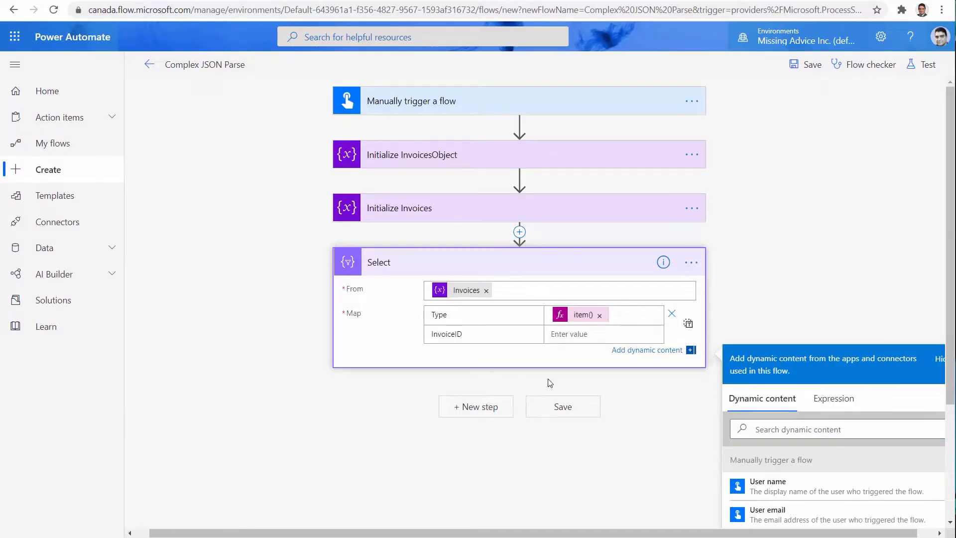
pyautogui.click(577, 332)
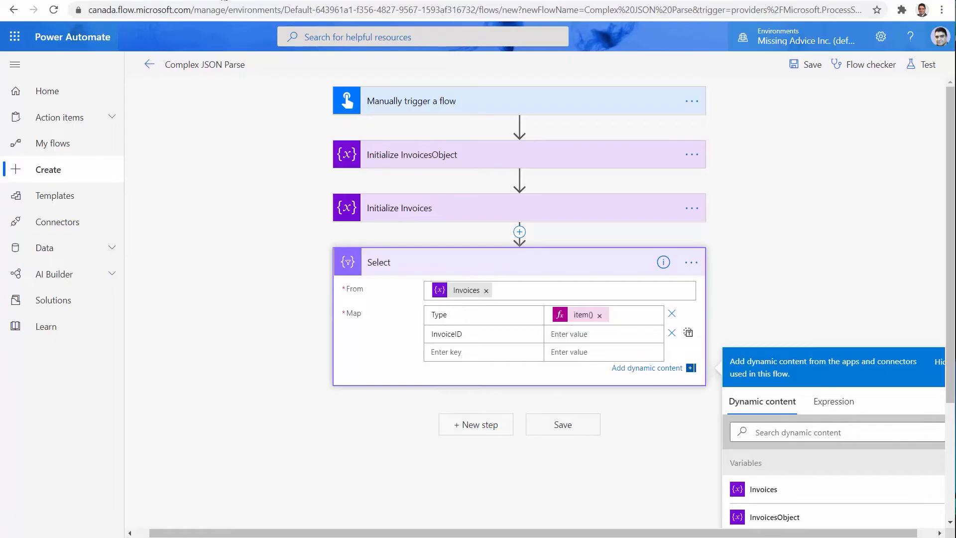
pyautogui.click(223, 1)
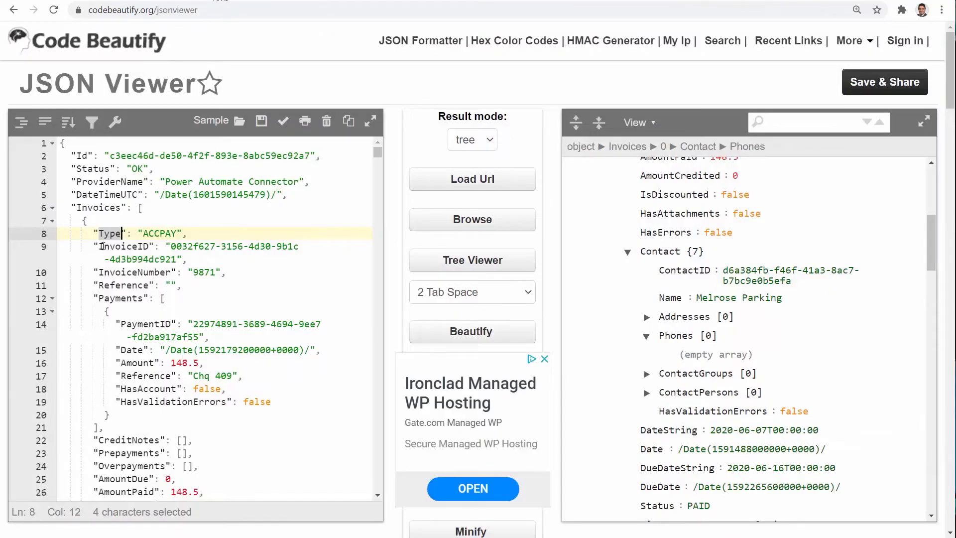
# Confirm the InvoiceID property name on line 9 of the invoice JSON
pyautogui.moveTo(99, 245); pyautogui.dragTo(149, 246)
pyautogui.hotkey('ctrl', 'c')
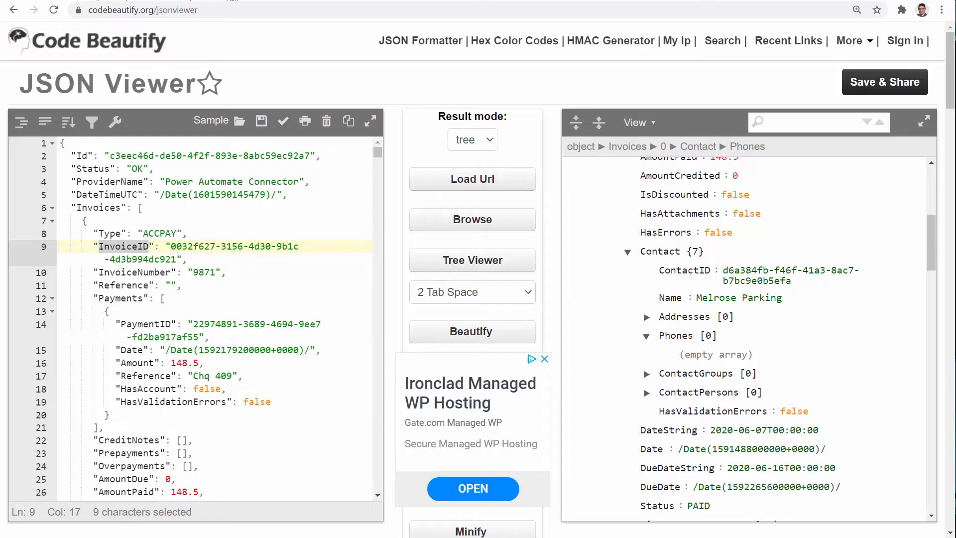
pyautogui.click(150, 1)
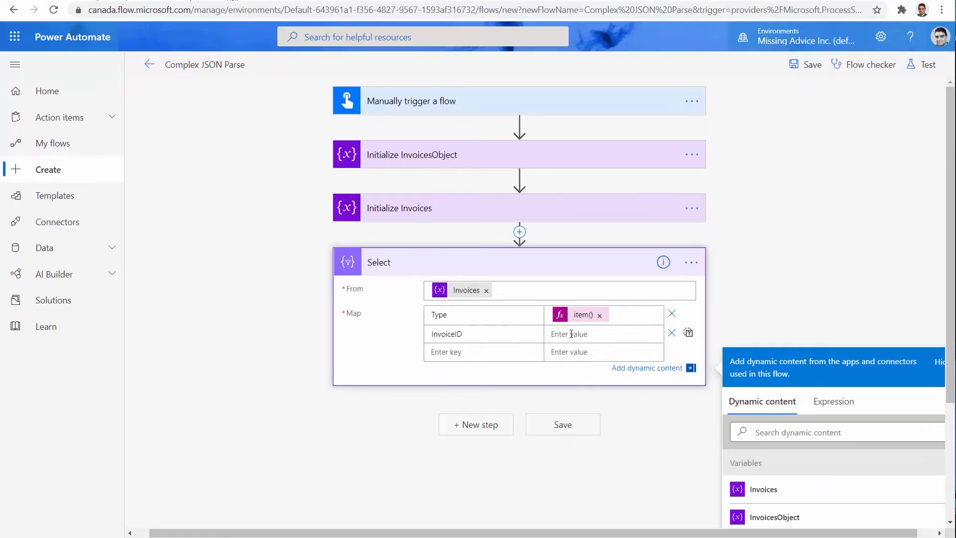
# Set the InvoiceID map value to the expression item().InvoiceID
pyautogui.click(835, 401)
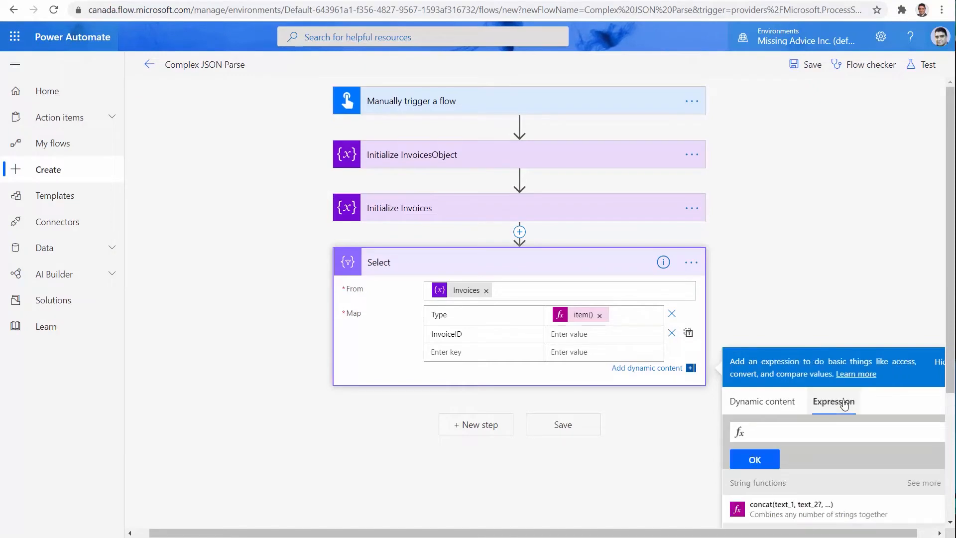
pyautogui.click(833, 427)
pyautogui.write('item')
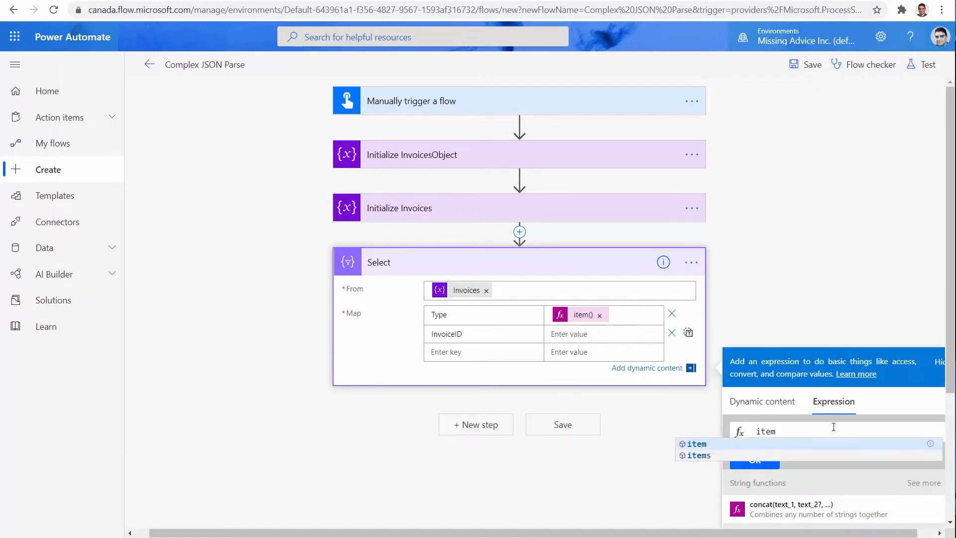
pyautogui.write('()')
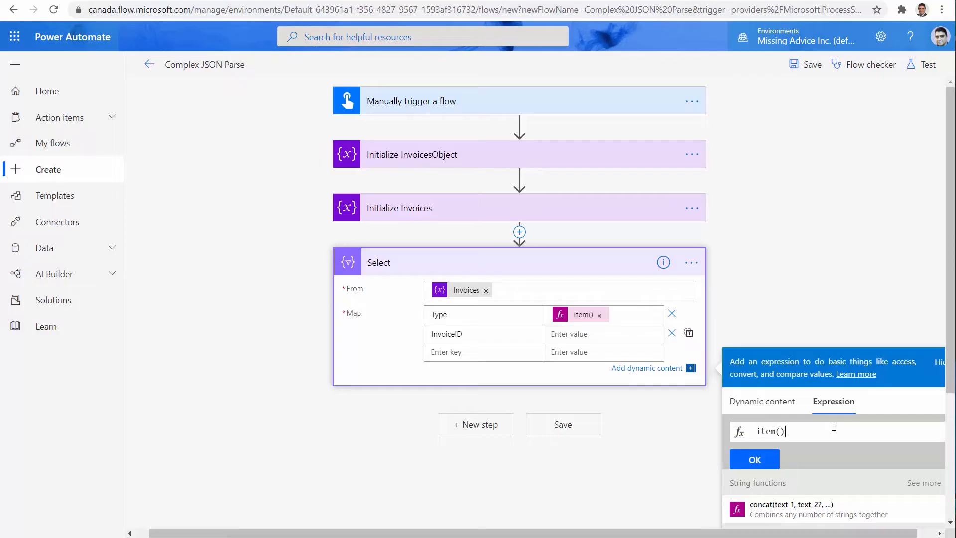
pyautogui.write('.')
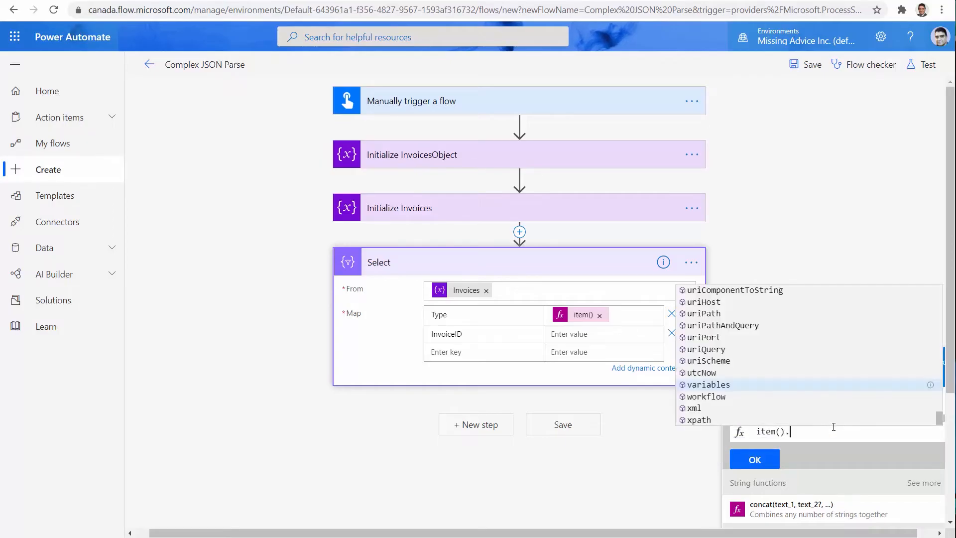
pyautogui.hotkey('ctrl', 'v')
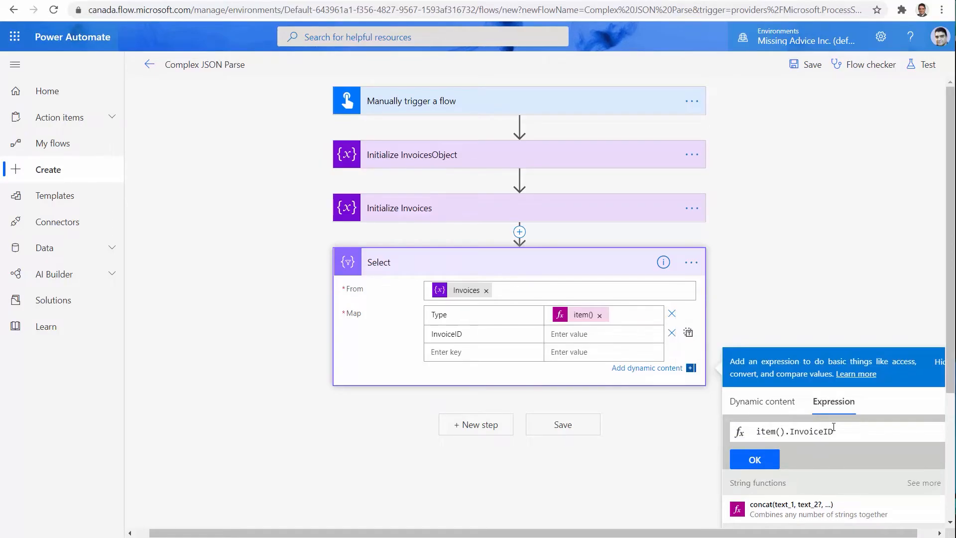
pyautogui.click(752, 459)
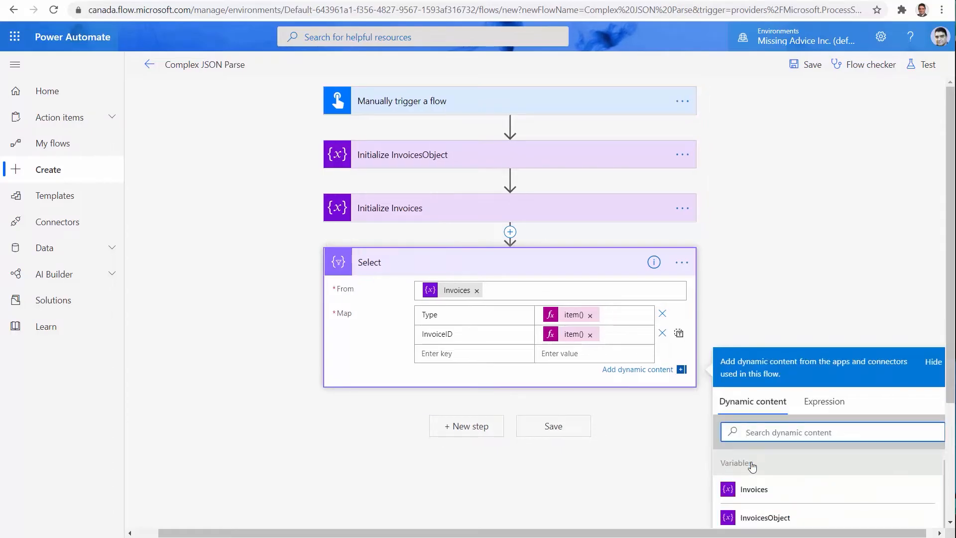
# Copy the InvoiceNumber header text from Excel cell C1
pyautogui.hotkey('alt', 'Tab')
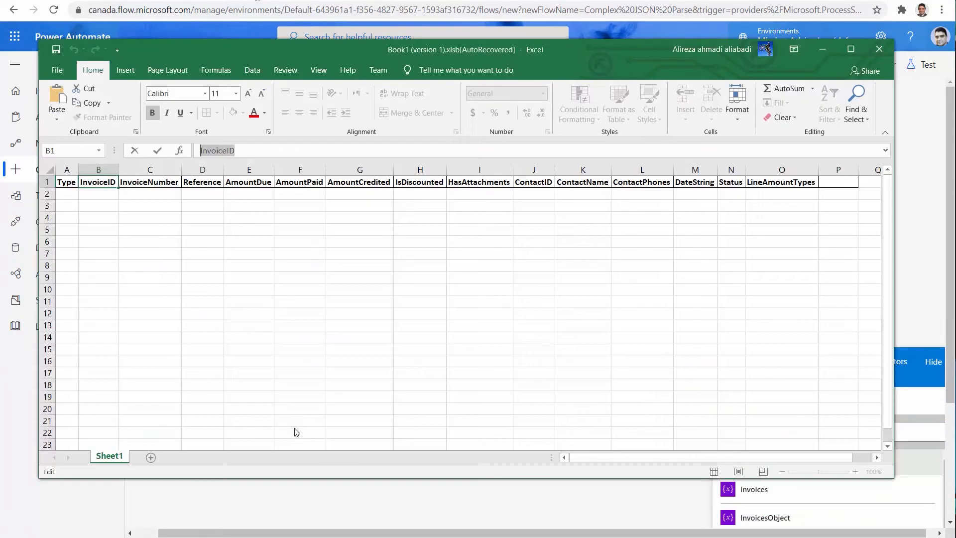
pyautogui.click(145, 183)
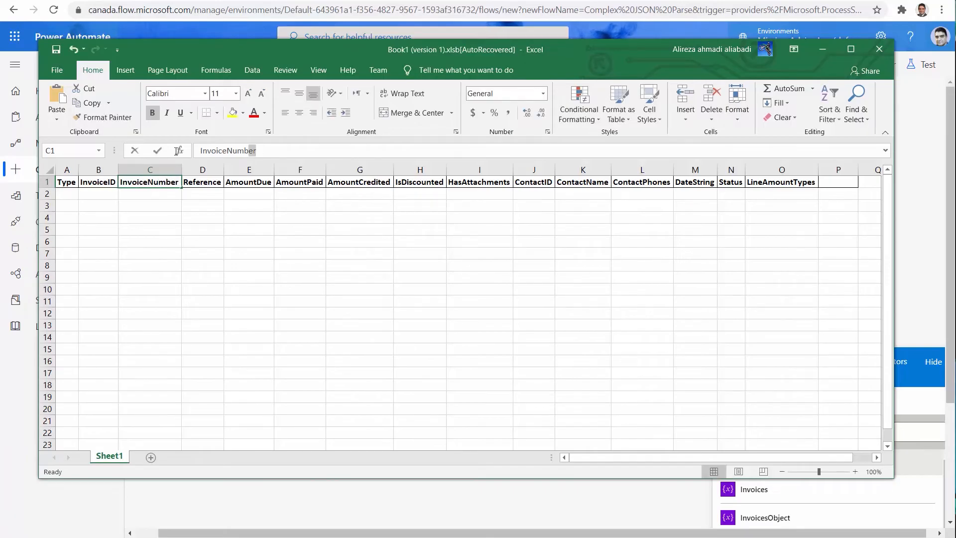
pyautogui.doubleClick(251, 151)
pyautogui.hotkey('ctrl', 'c')
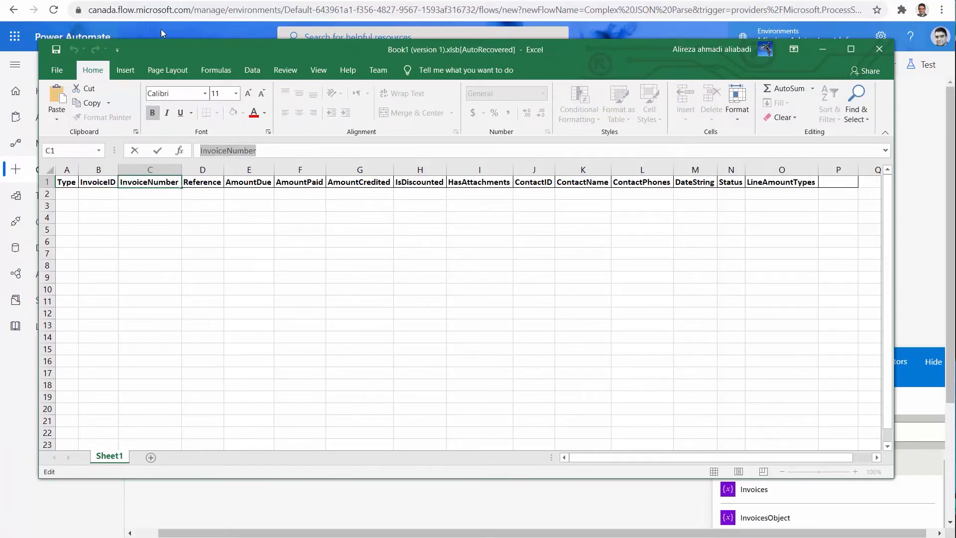
pyautogui.click(161, 1)
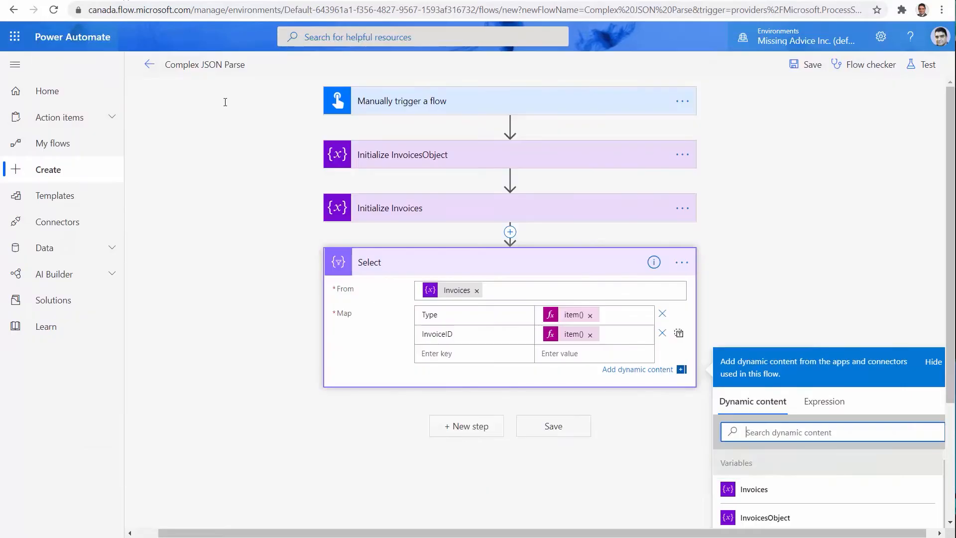
# Paste InvoiceNumber as a new Select map key and write item().InvoiceNumber as its value expression
pyautogui.click(451, 351)
pyautogui.hotkey('ctrl', 'v')
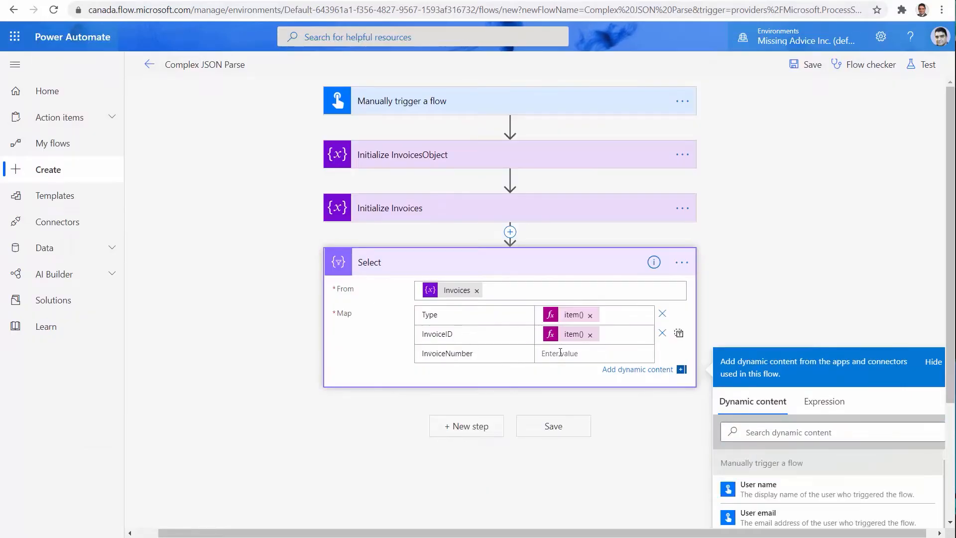
pyautogui.click(561, 354)
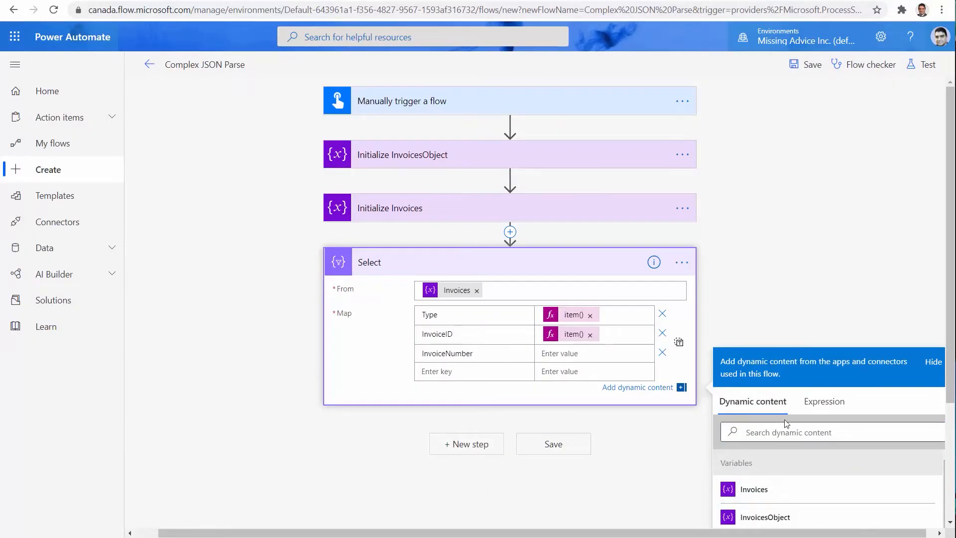
pyautogui.click(819, 409)
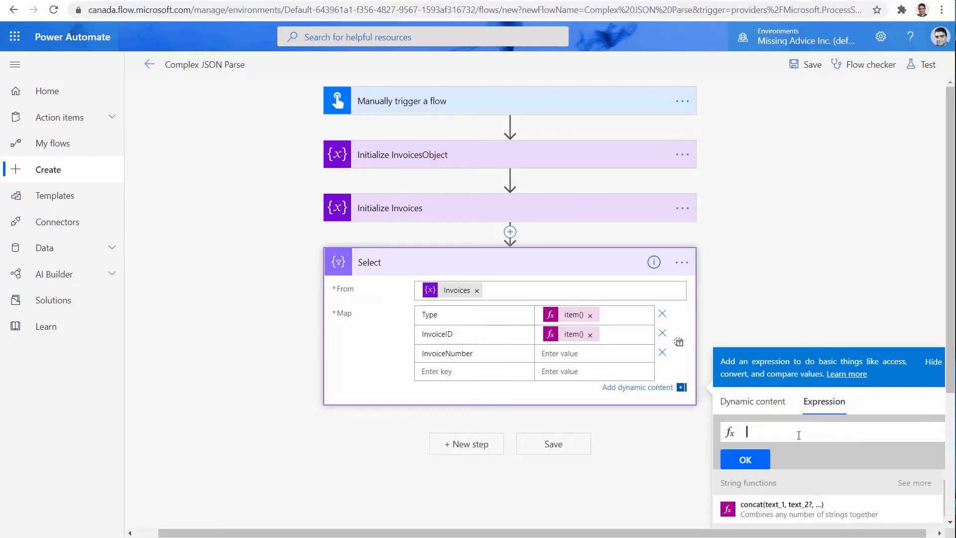
pyautogui.write('ite')
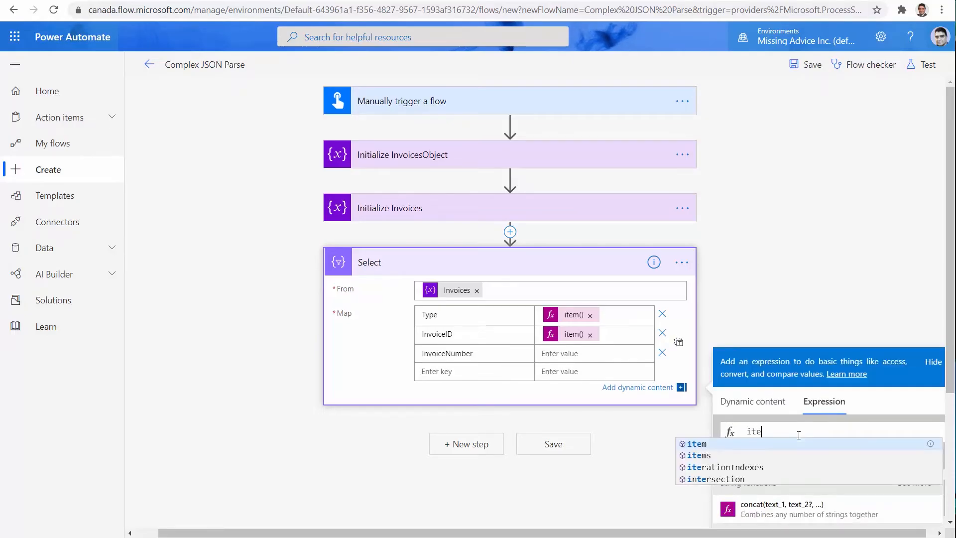
pyautogui.press('Return')
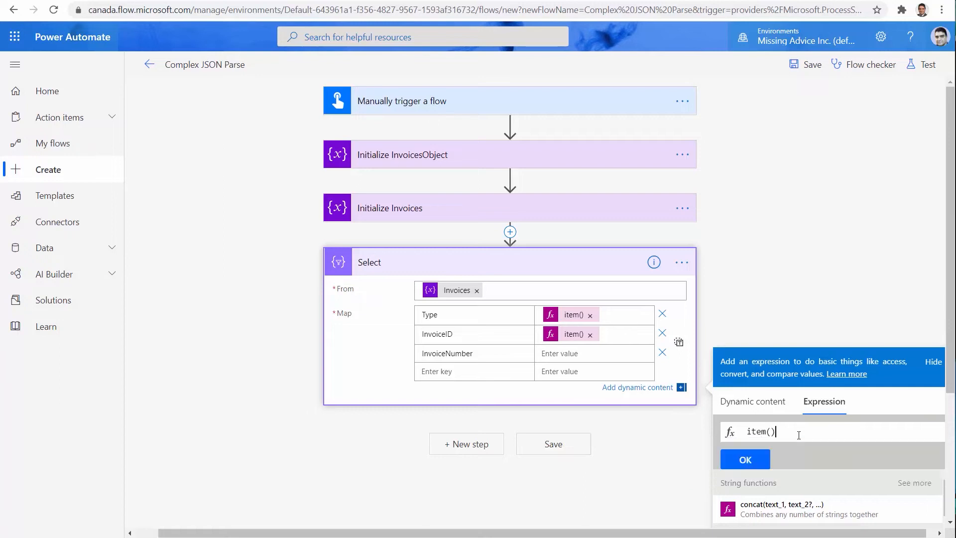
pyautogui.write('.InvoiceNumber')
# Confirm the InvoiceNumber property ("9871") on line 10 of the JSON viewer, then return to Power Automate
pyautogui.click(249, 0)
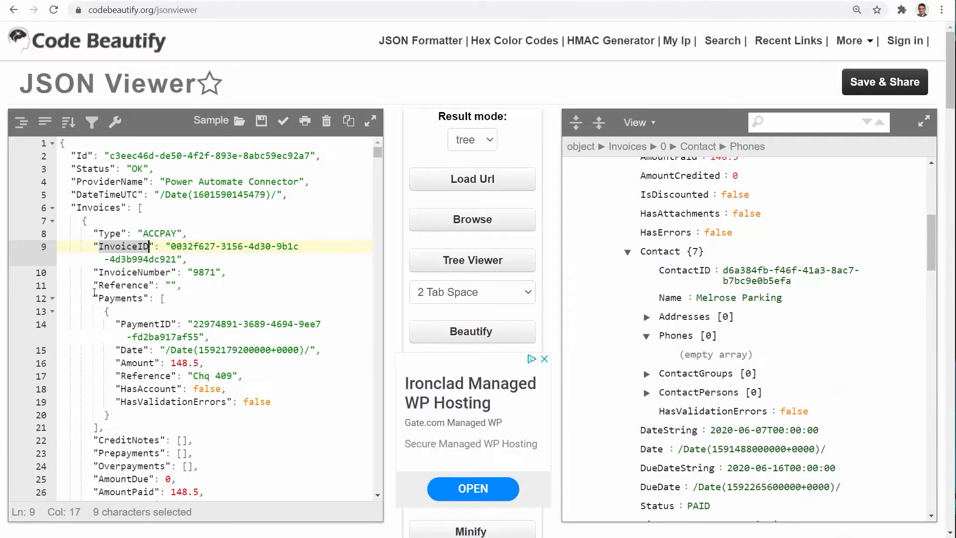
pyautogui.moveTo(99, 272); pyautogui.dragTo(171, 273)
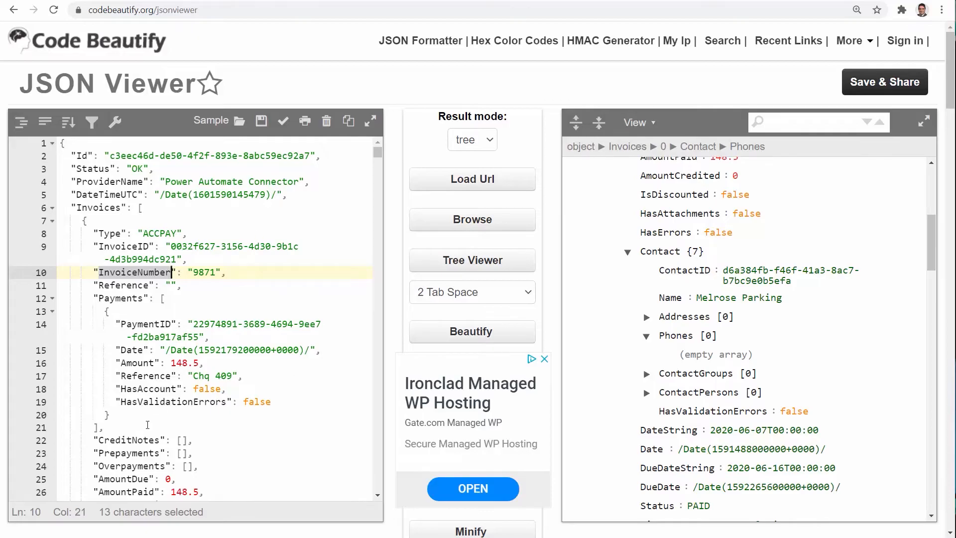
pyautogui.hotkey('alt', 'Tab')
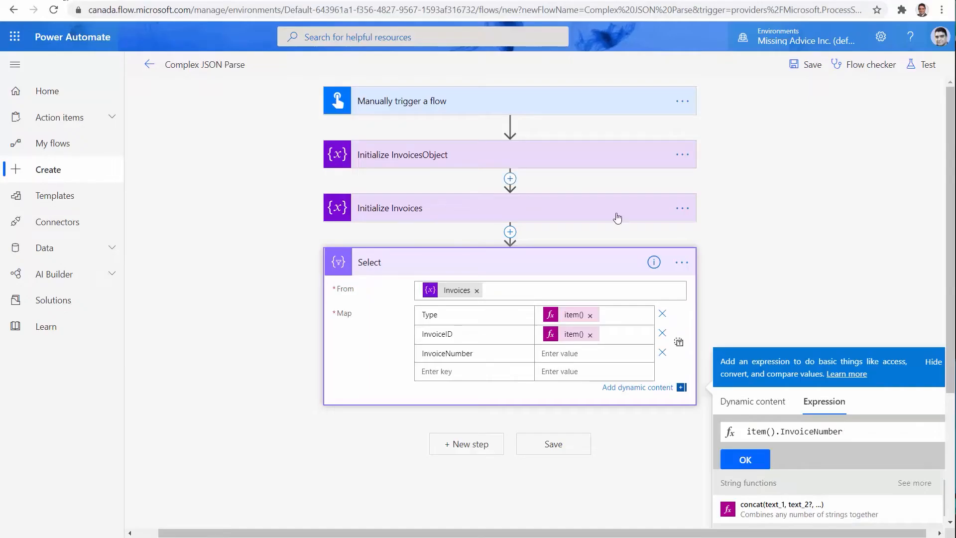
# Save the Complex JSON Parse flow and run a manually triggered test
pyautogui.click(553, 444)
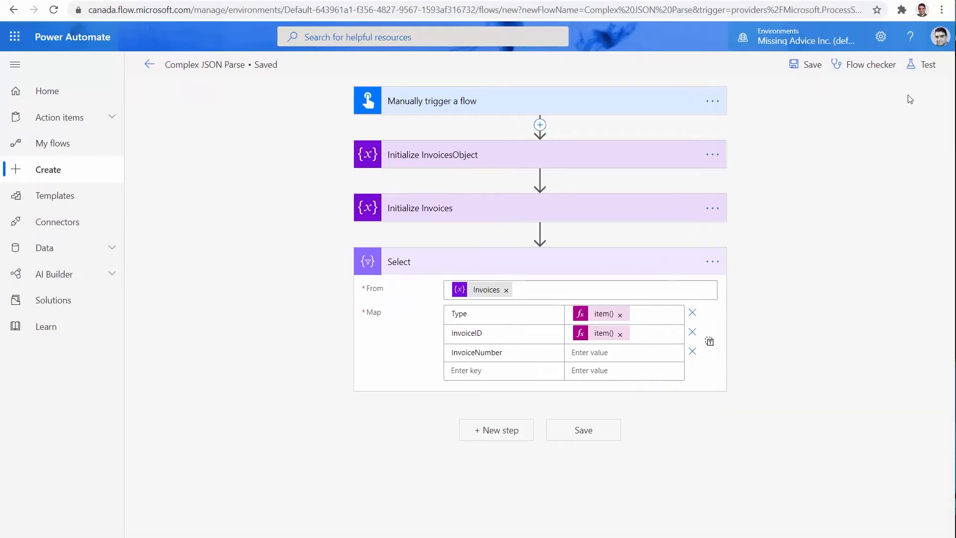
pyautogui.click(924, 64)
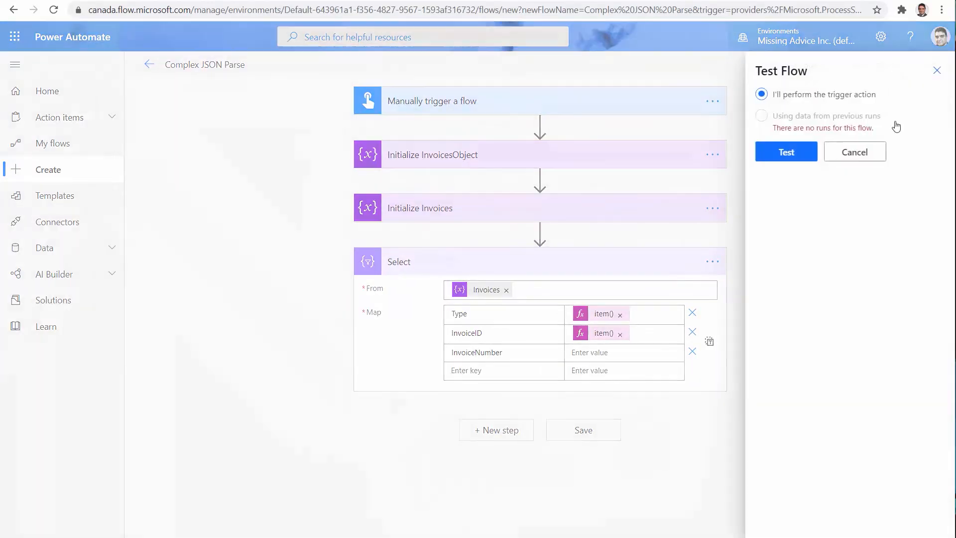
pyautogui.click(803, 151)
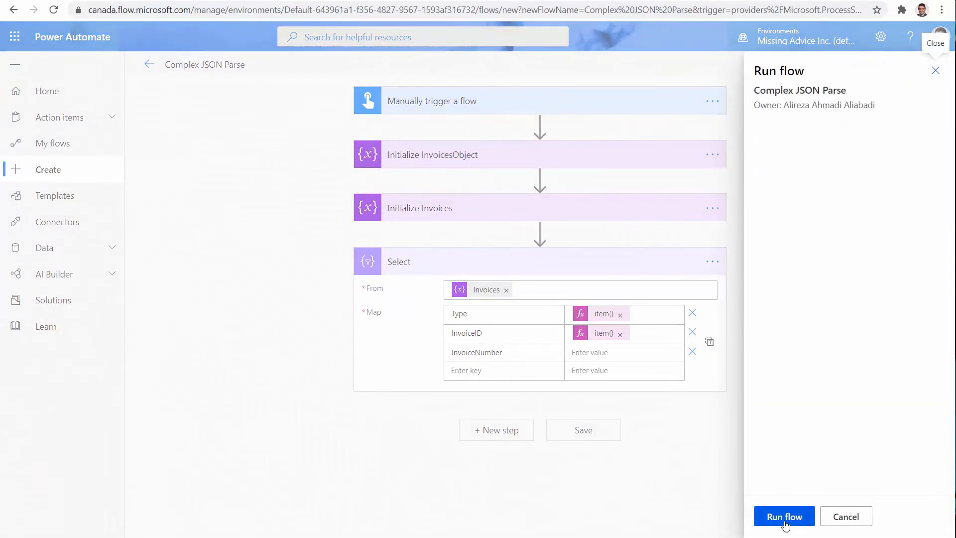
pyautogui.click(786, 518)
pyautogui.click(779, 518)
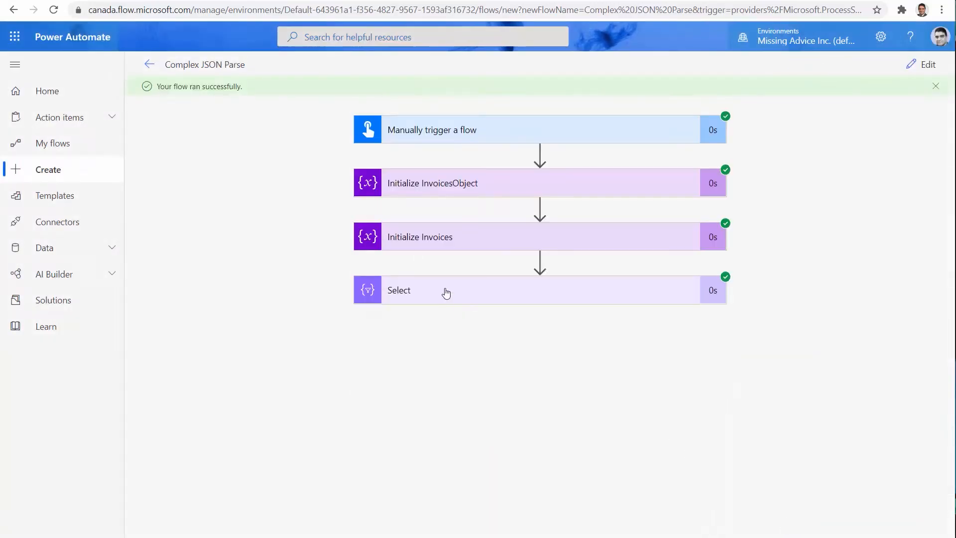
# Inspect the Select step output, where InvoiceNumber is empty, and put the flow back in edit mode
pyautogui.click(481, 292)
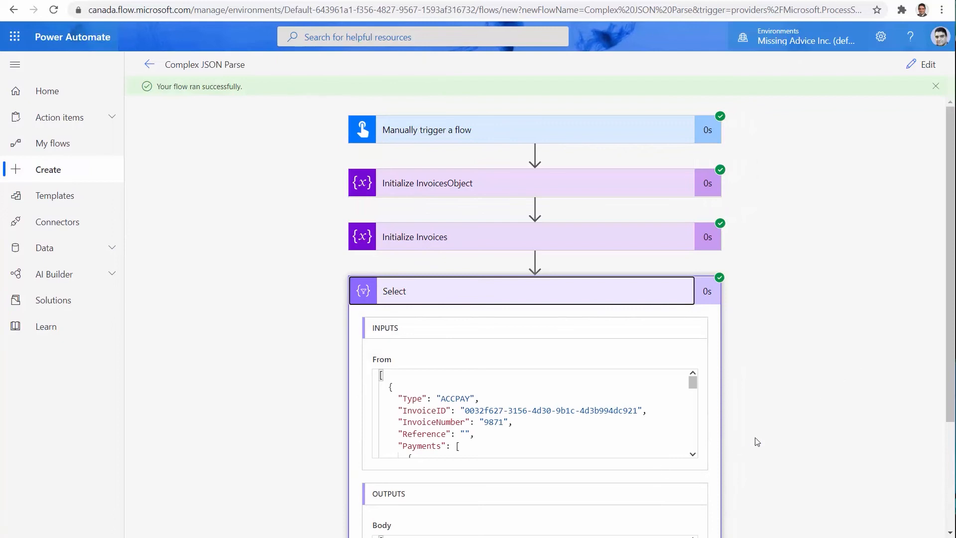
pyautogui.scroll(-3, 753, 442)
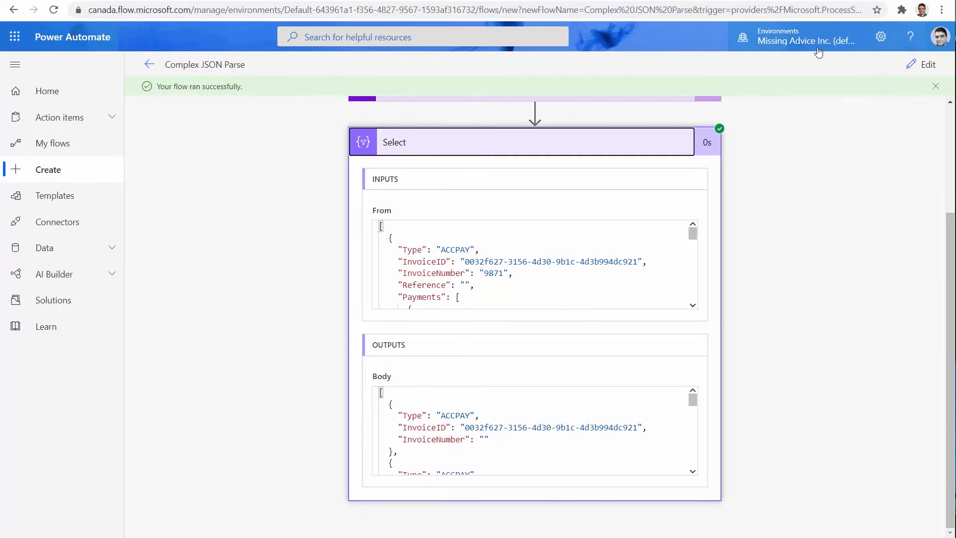
pyautogui.click(927, 64)
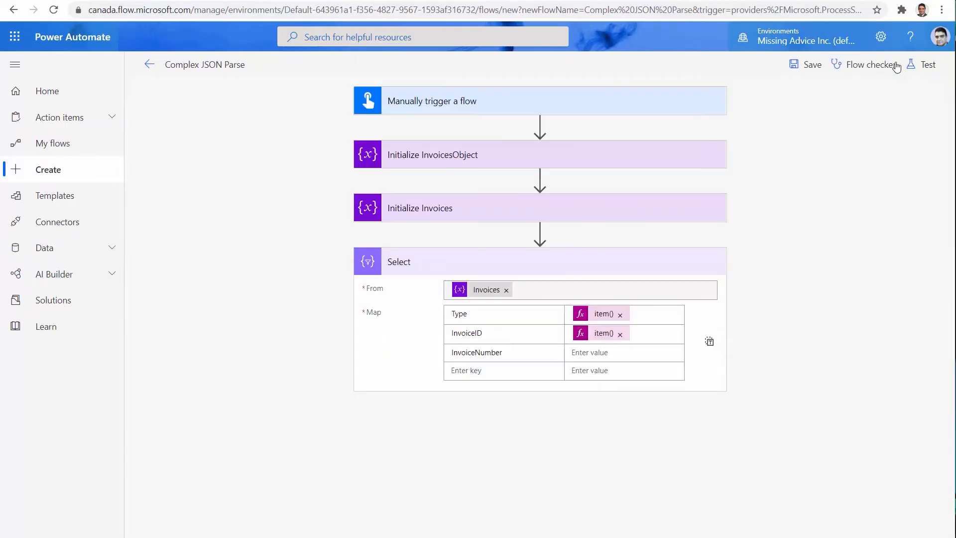
# Add a Create CSV table action after Select with From set to the Select Output, and save
pyautogui.click(495, 263)
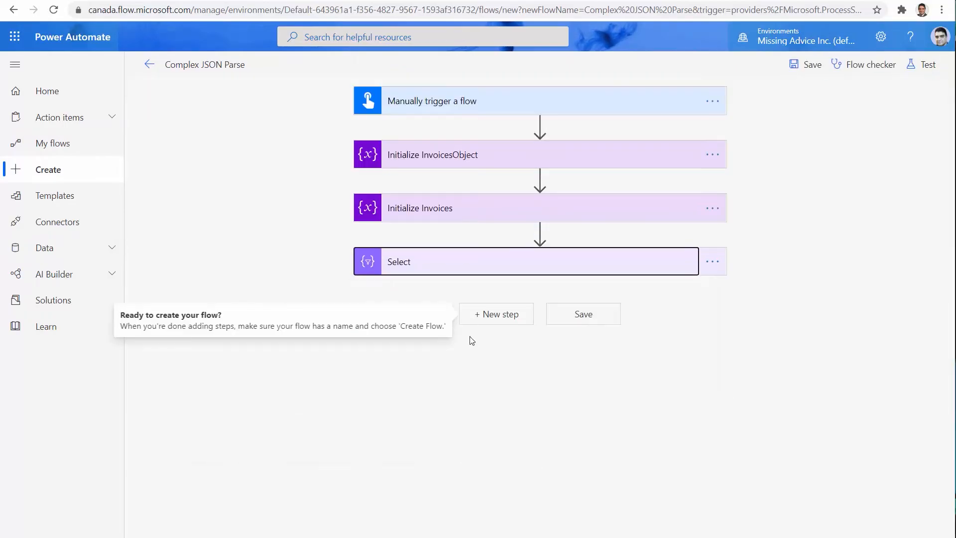
pyautogui.click(494, 327)
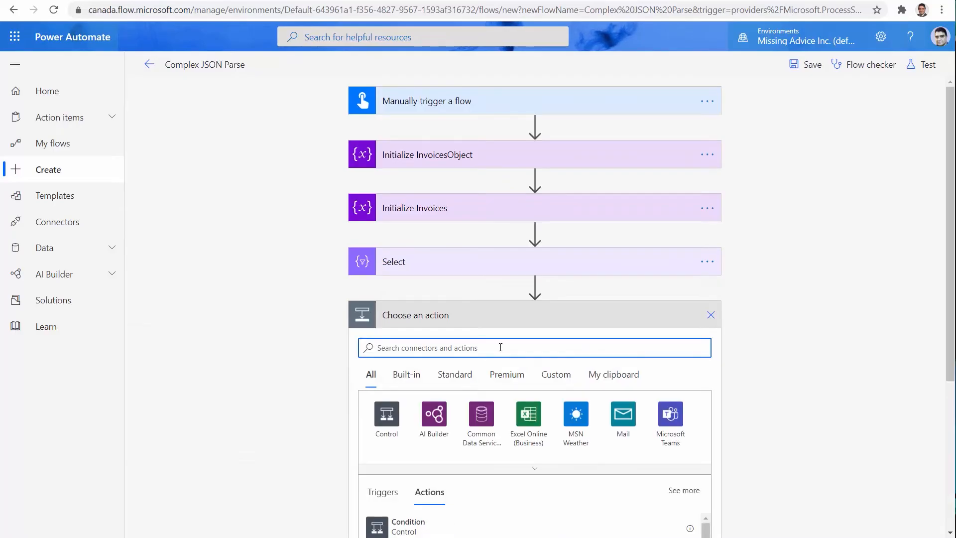
pyautogui.write('csv')
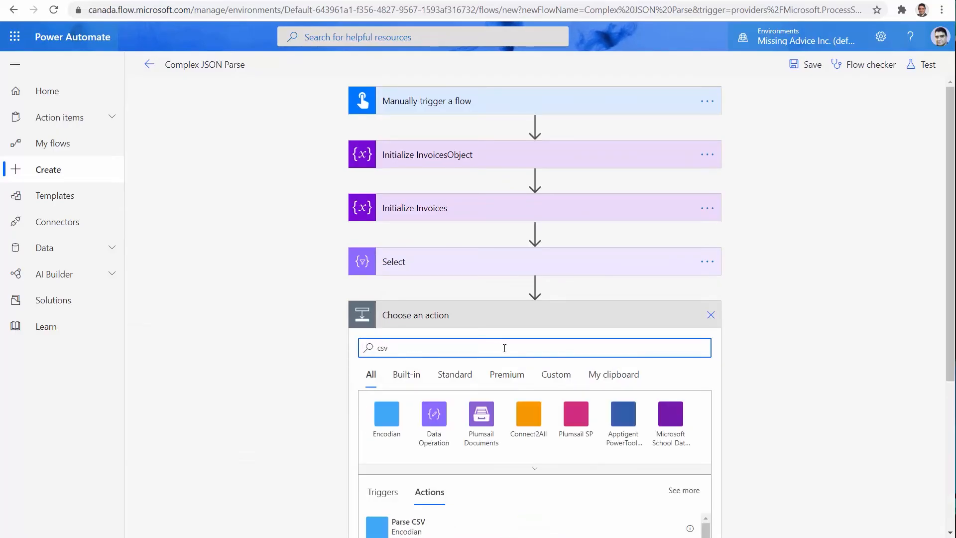
pyautogui.scroll(-5, 697, 386)
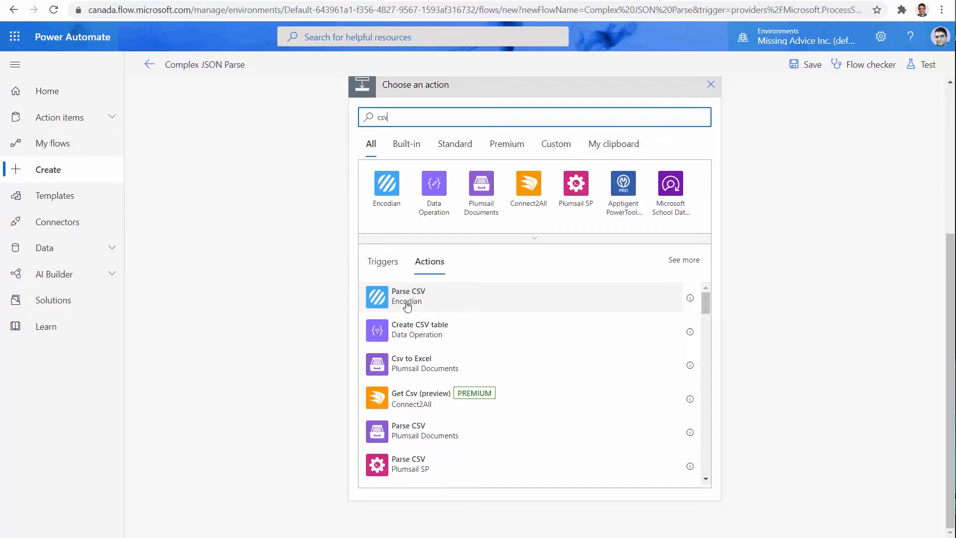
pyautogui.click(417, 332)
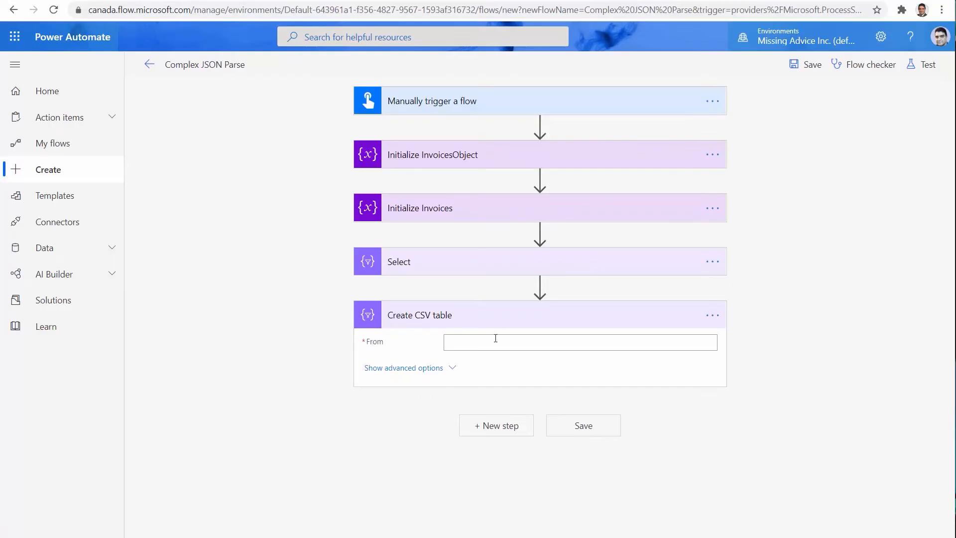
pyautogui.click(490, 340)
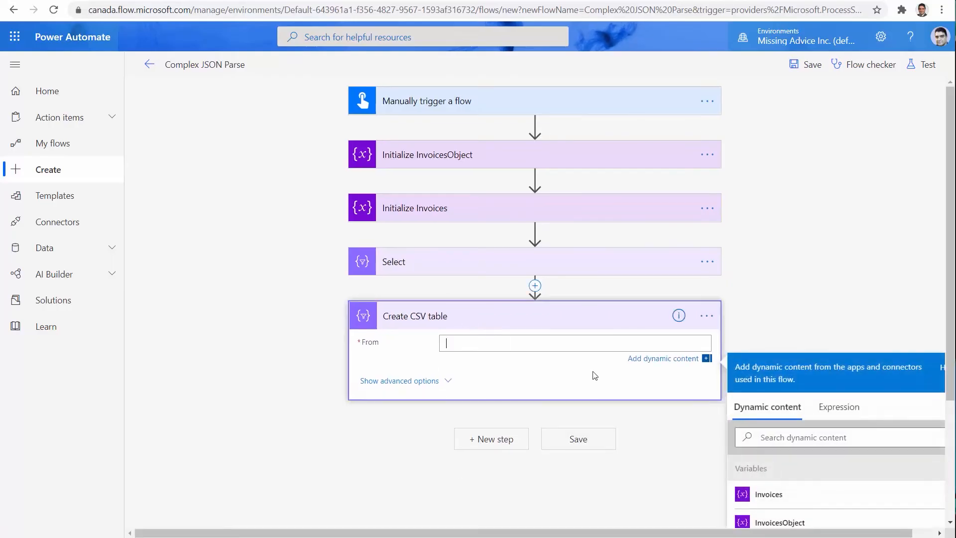
pyautogui.scroll(-3, 815, 384)
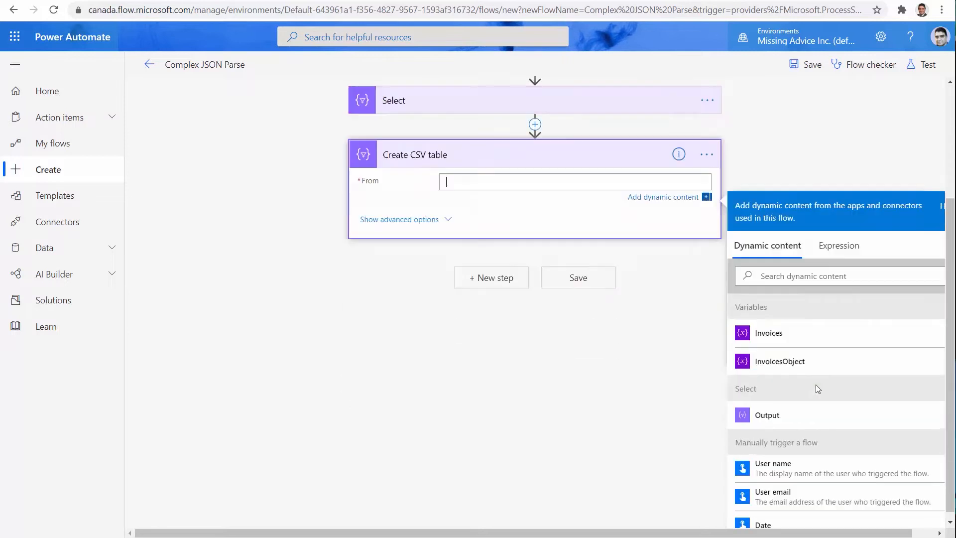
pyautogui.click(767, 407)
pyautogui.click(565, 273)
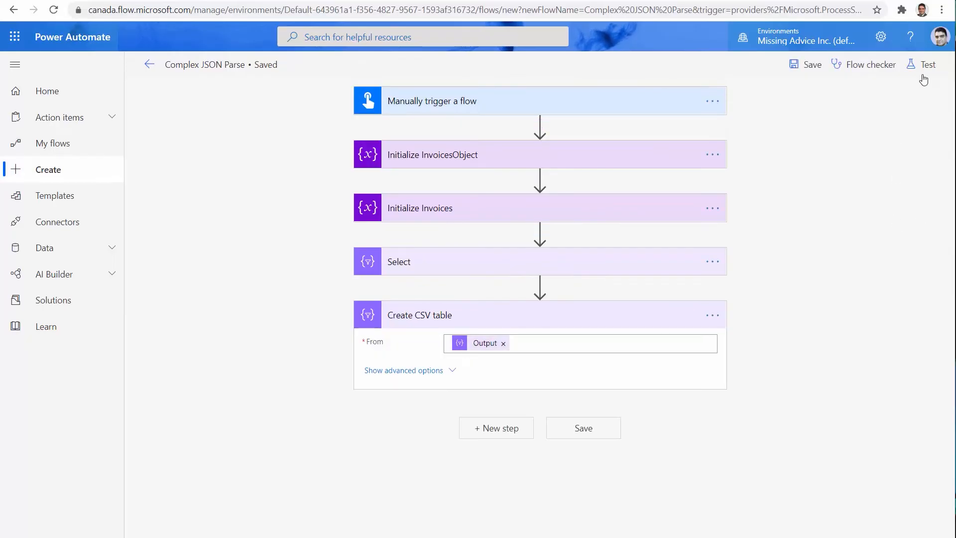
# Run a test of the saved flow
pyautogui.click(924, 64)
pyautogui.click(789, 151)
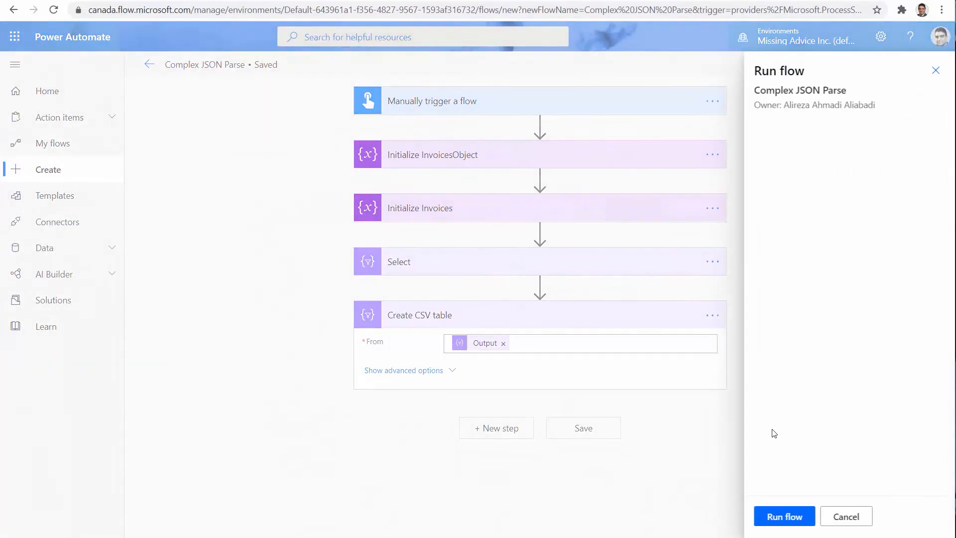
pyautogui.click(770, 518)
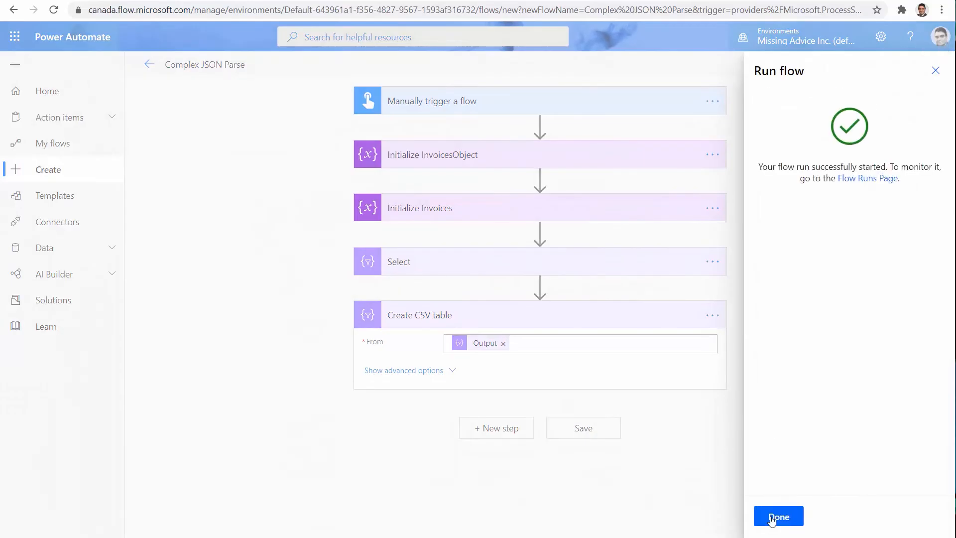
pyautogui.click(772, 518)
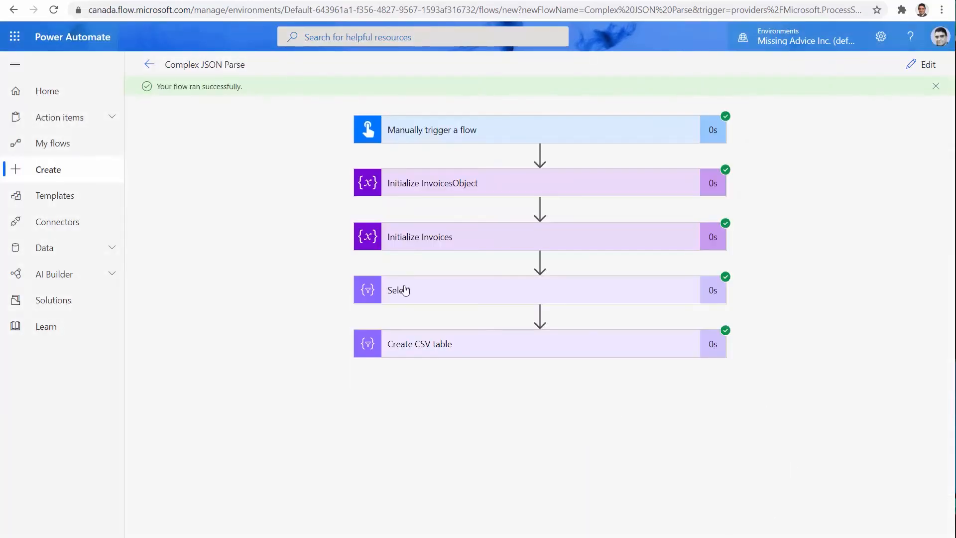
# Review the Create CSV table output: a Type,InvoiceID,InvoiceNumber header followed by invoice rows
pyautogui.click(501, 347)
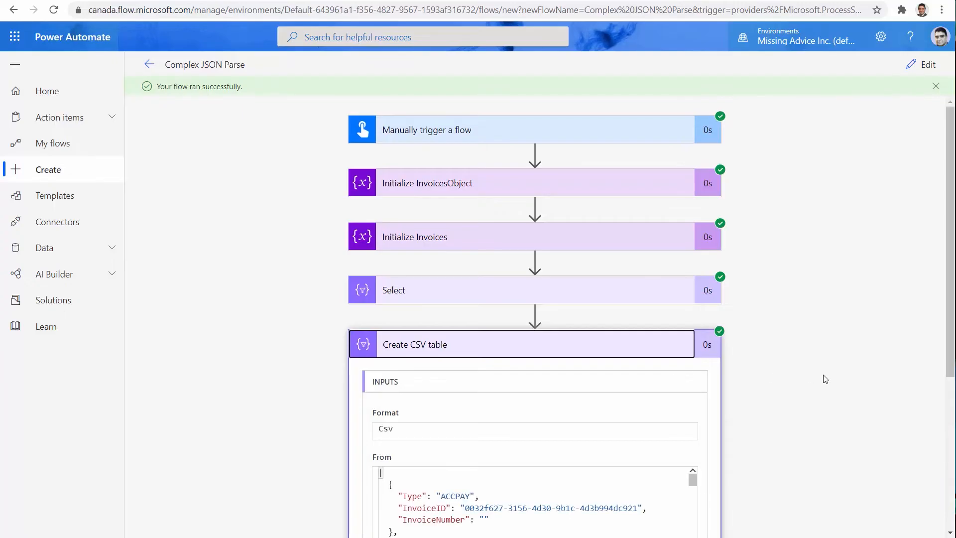
pyautogui.scroll(-5, 796, 399)
pyautogui.doubleClick(474, 416)
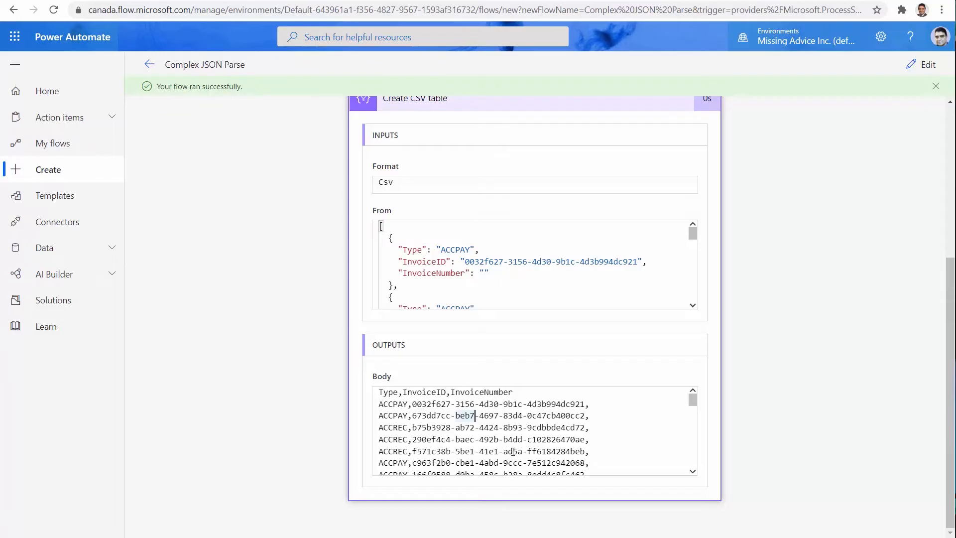
pyautogui.scroll(-5, 601, 437)
pyautogui.scroll(6, 602, 442)
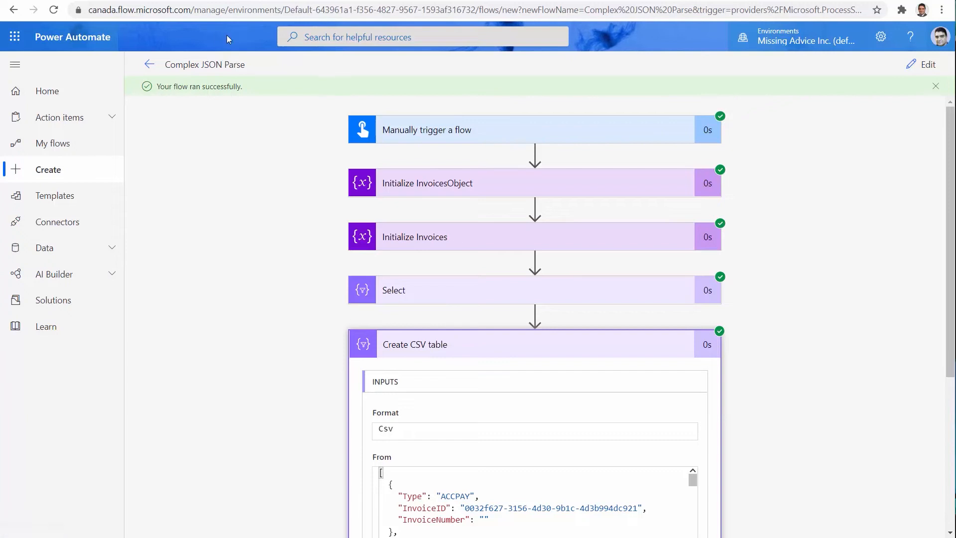
pyautogui.click(223, 1)
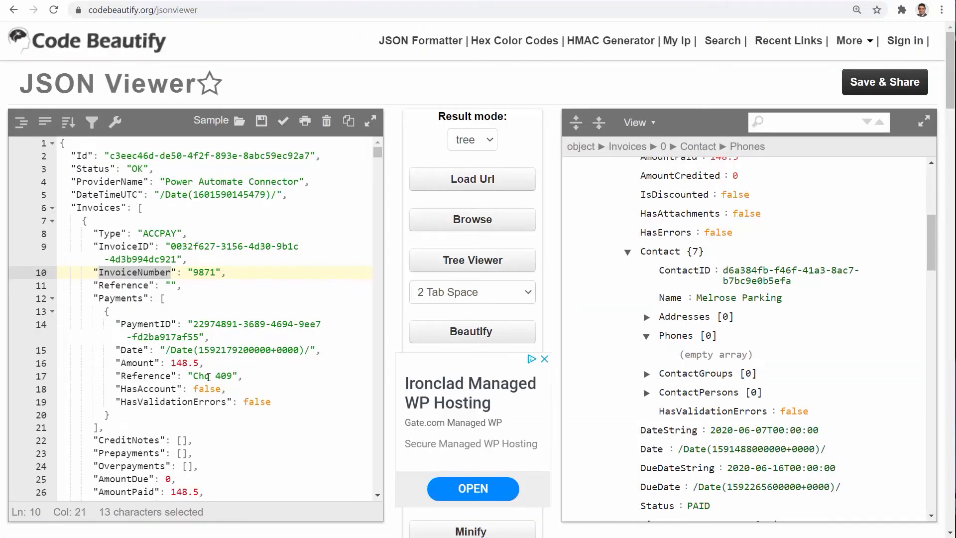
pyautogui.scroll(-3, 200, 441)
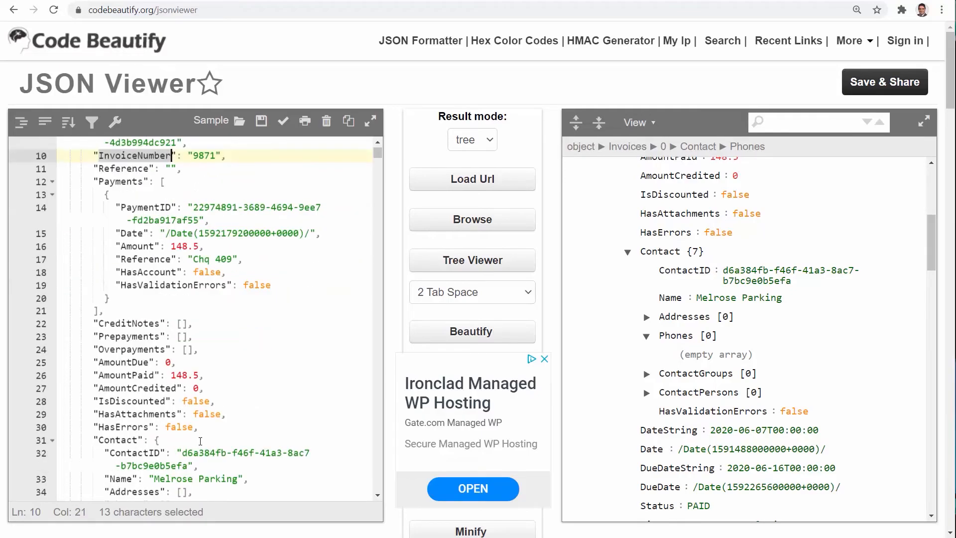
pyautogui.scroll(3, 200, 442)
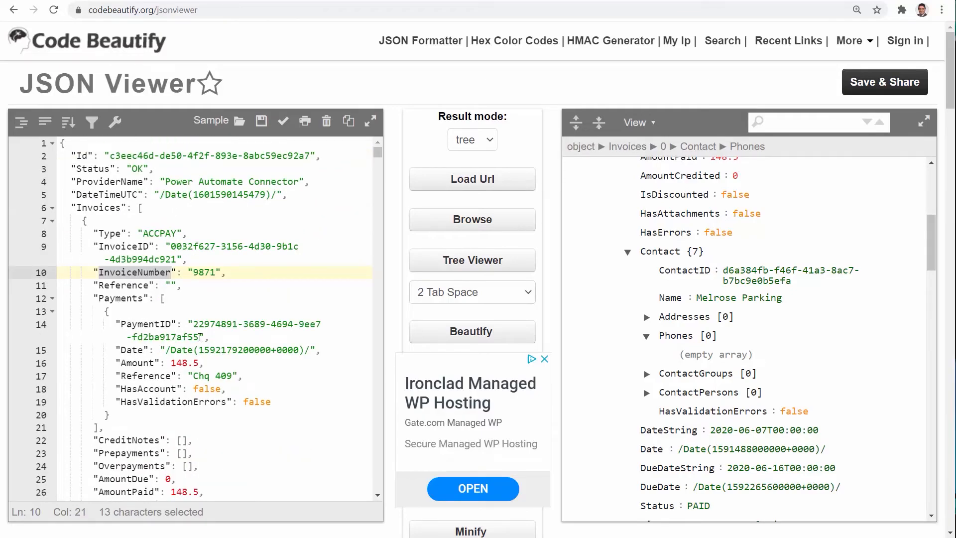
pyautogui.scroll(-7, 203, 358)
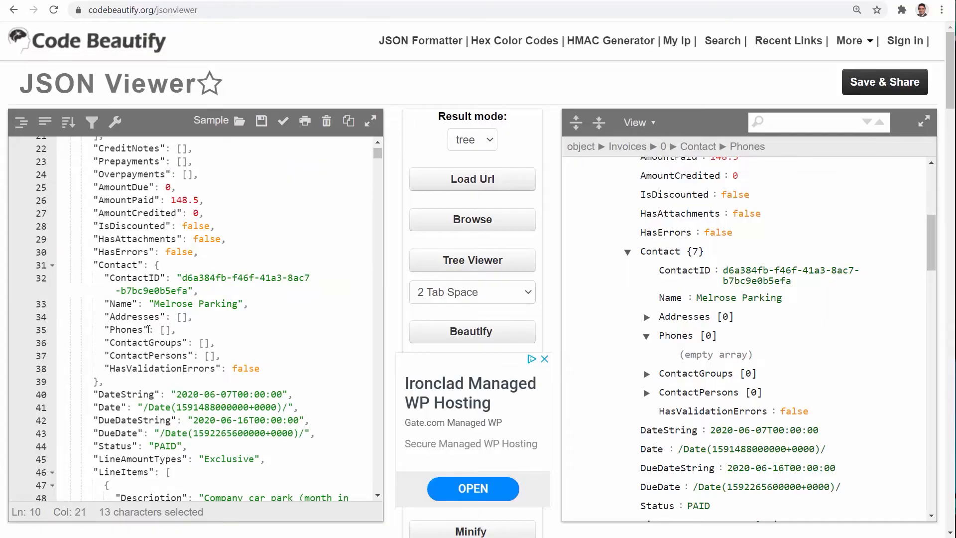
pyautogui.click(165, 330)
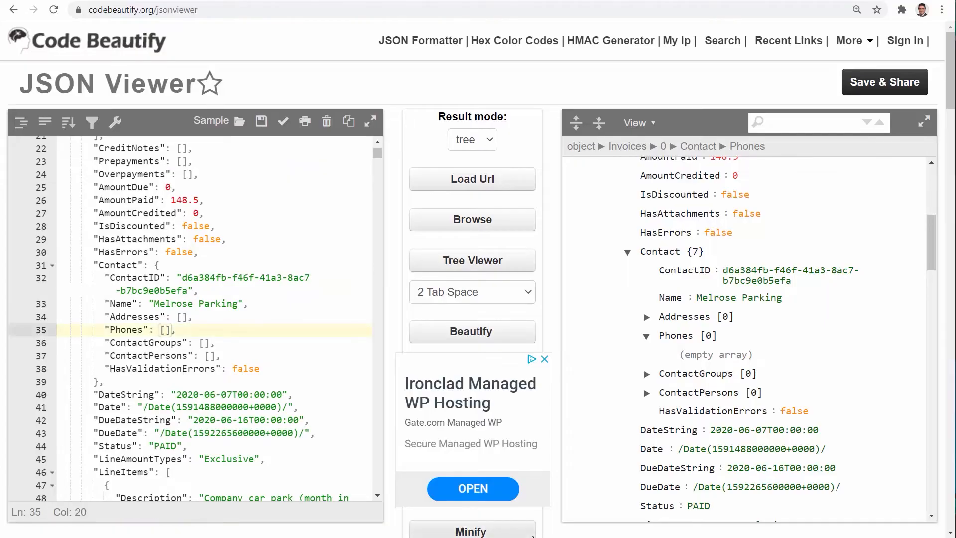
pyautogui.write('""')
pyautogui.press('Left')
pyautogui.write('123')
pyautogui.press('Right')
pyautogui.write(', ')
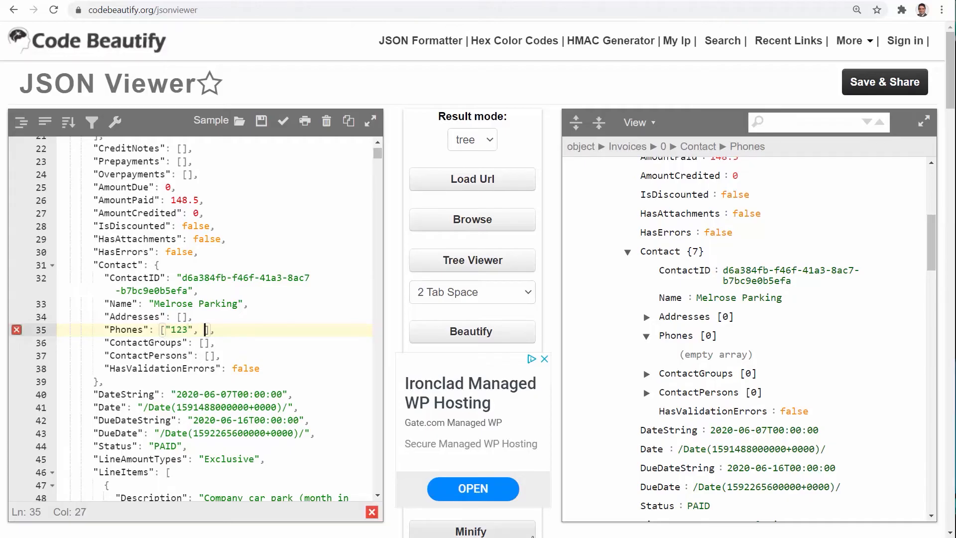
pyautogui.write('"8768767')
pyautogui.press('Right')
pyautogui.write(', ')
pyautogui.write('"897098')
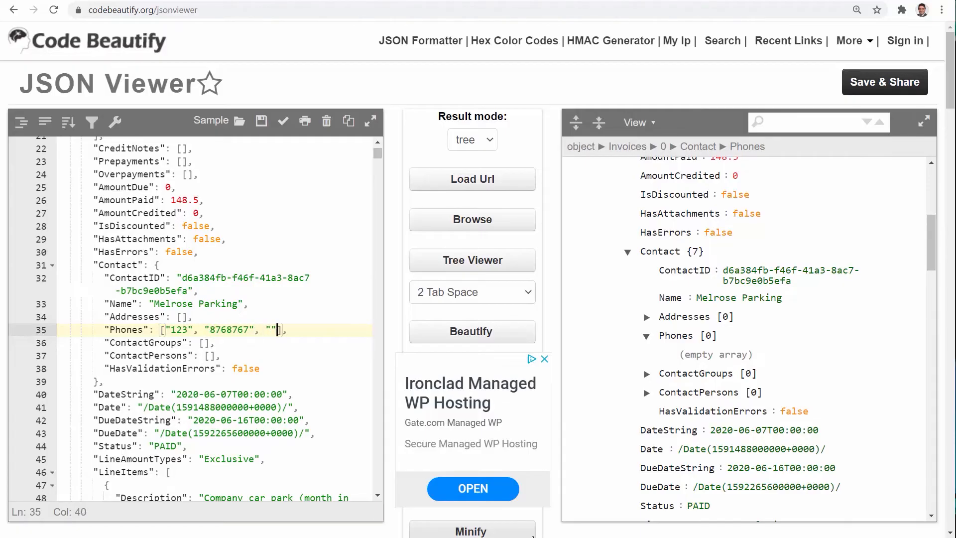
pyautogui.write('7809')
pyautogui.moveTo(166, 329); pyautogui.dragTo(332, 329)
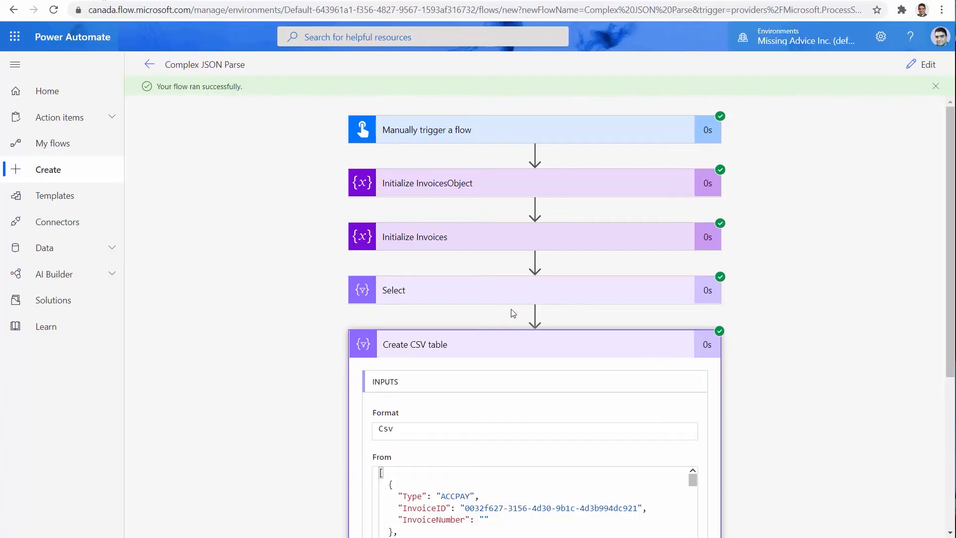
# Back in edit mode, add ContactID as a fourth key in the Select map
pyautogui.click(922, 65)
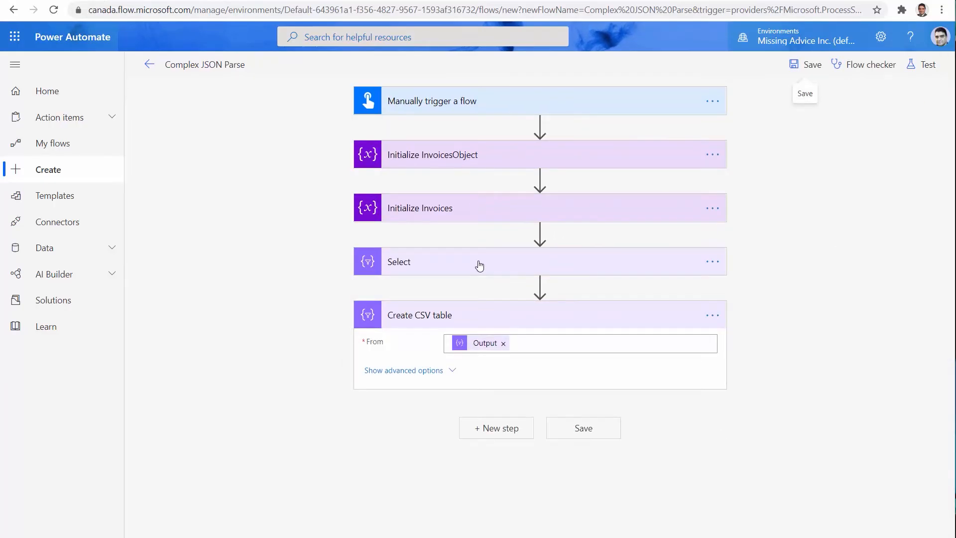
pyautogui.click(479, 264)
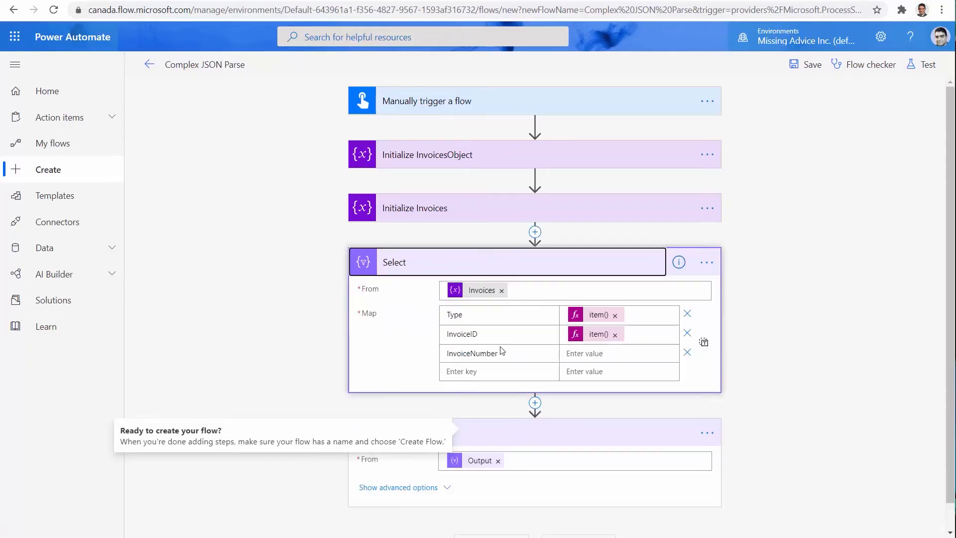
pyautogui.click(497, 374)
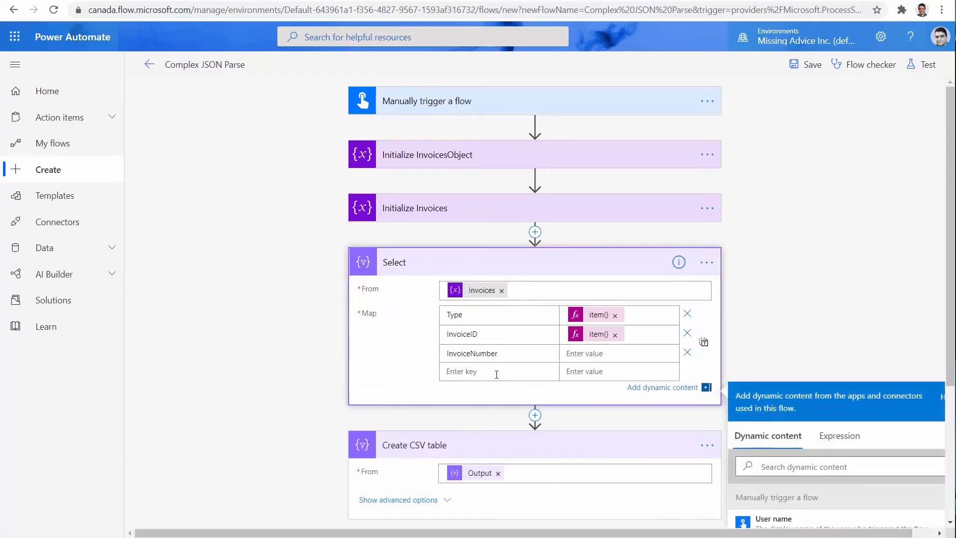
pyautogui.write('ContactID')
pyautogui.click(588, 356)
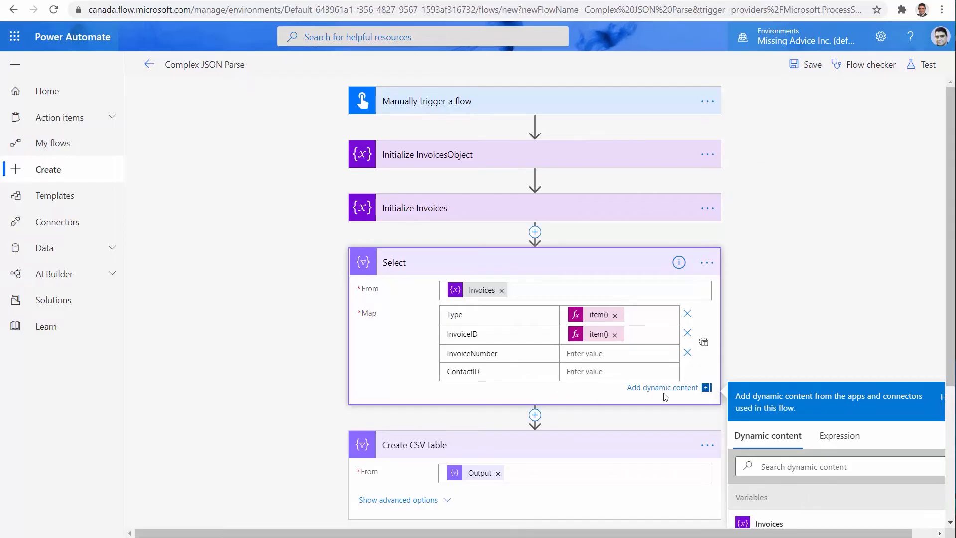
pyautogui.click(827, 466)
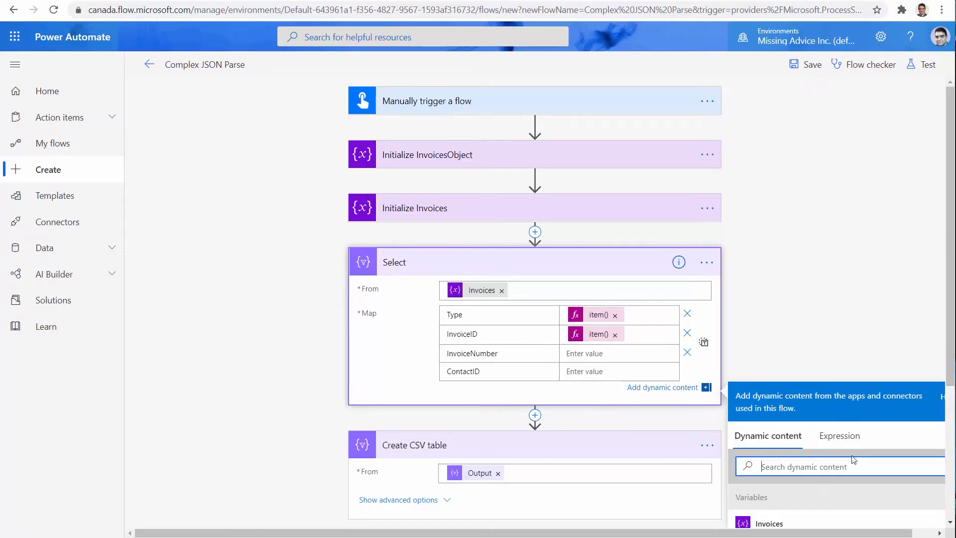
# Apply item().InvoiceNumber as the InvoiceNumber value expression
pyautogui.click(837, 437)
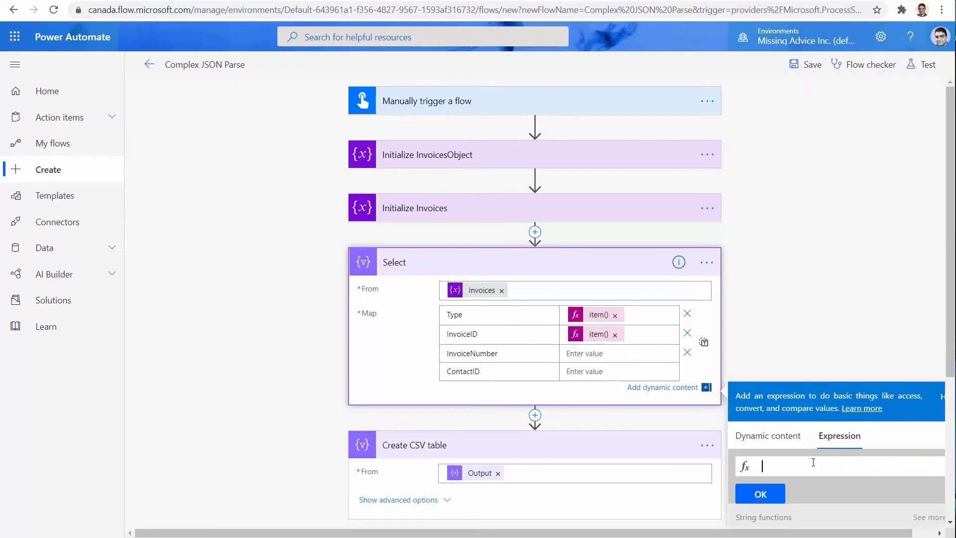
pyautogui.write('ite')
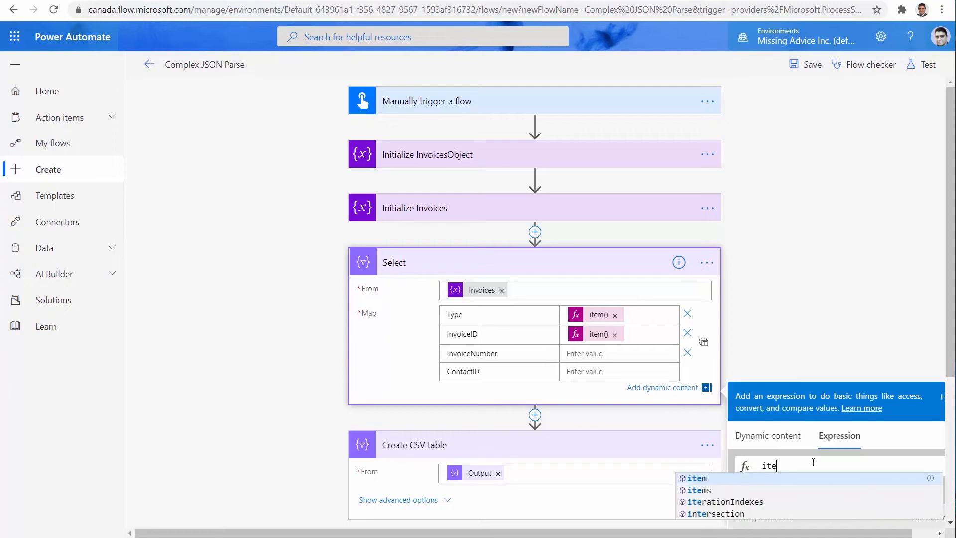
pyautogui.write('m().')
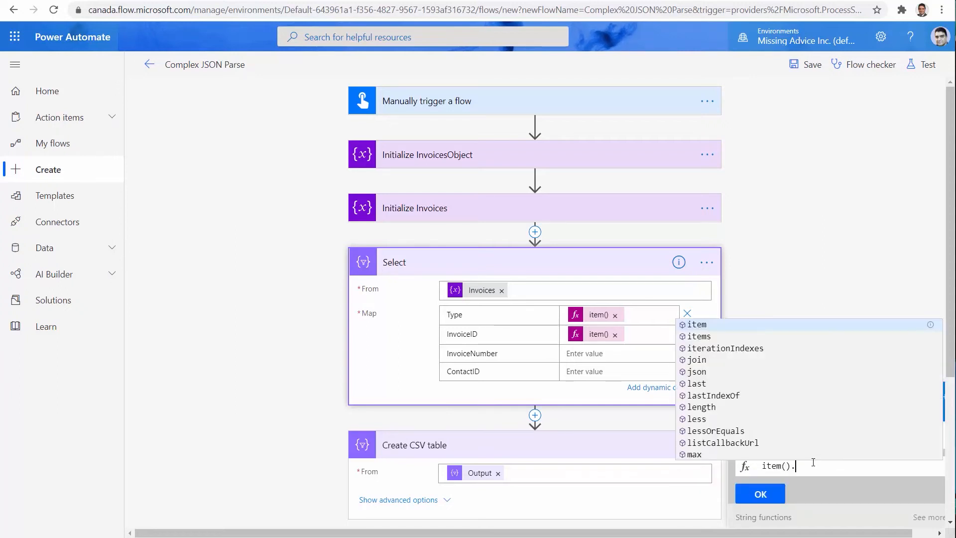
pyautogui.write('Invoi')
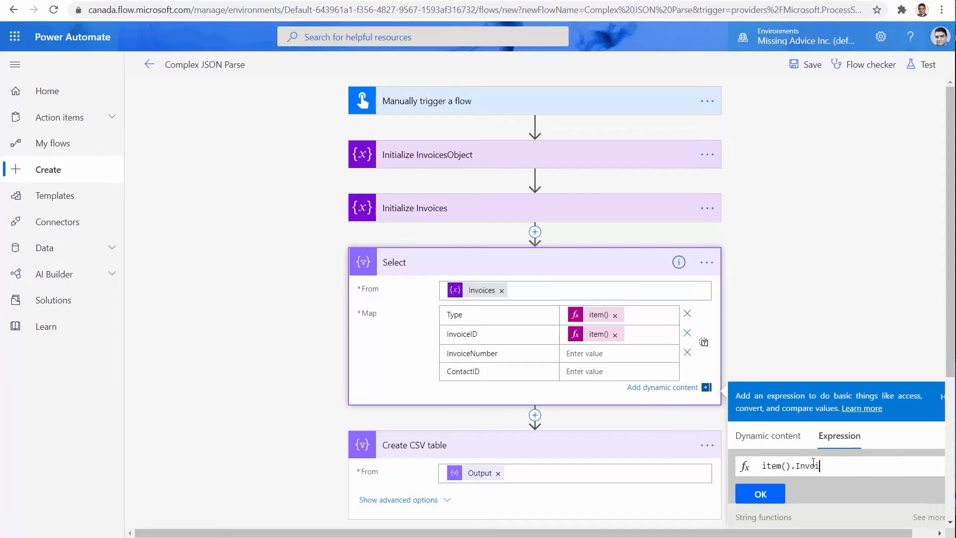
pyautogui.write('ceNumber')
pyautogui.click(764, 496)
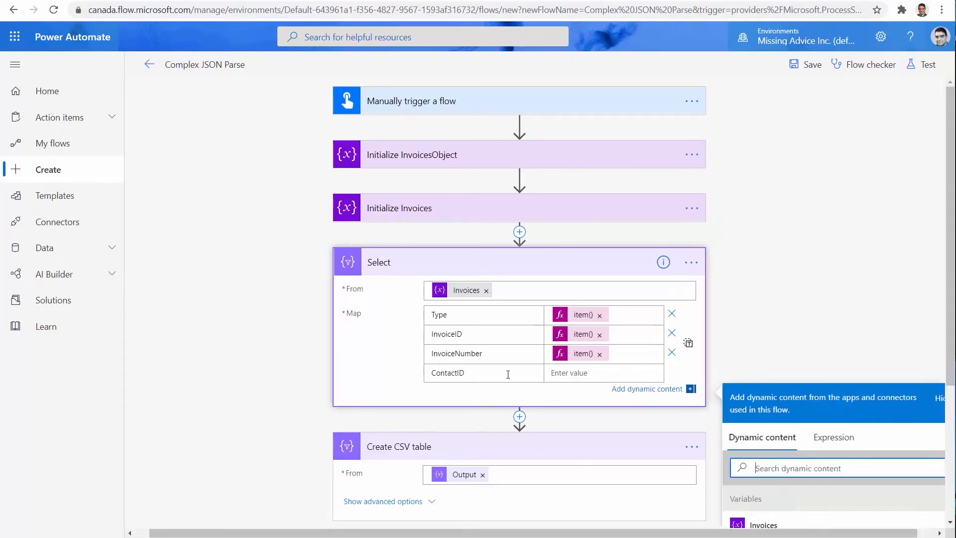
# Begin the ContactID value expression as item()
pyautogui.click(581, 371)
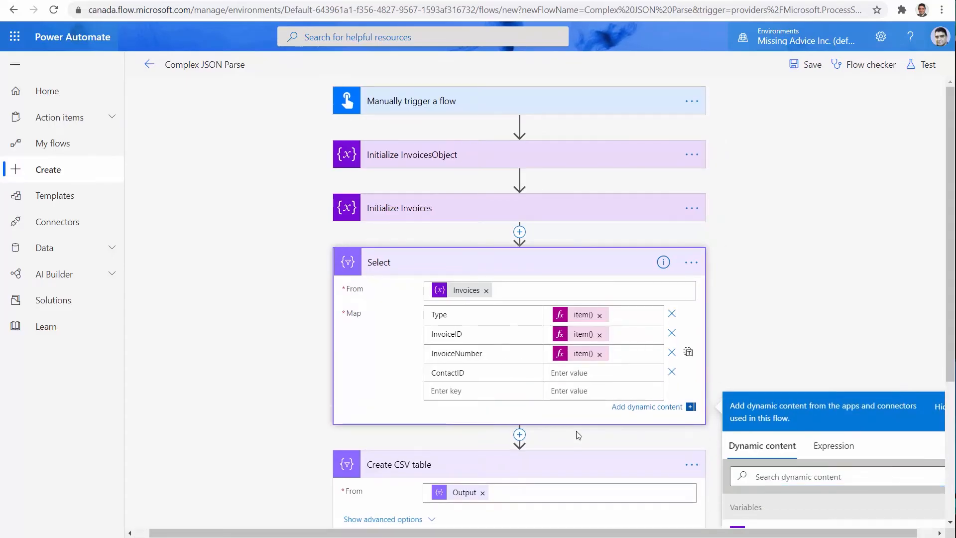
pyautogui.click(843, 477)
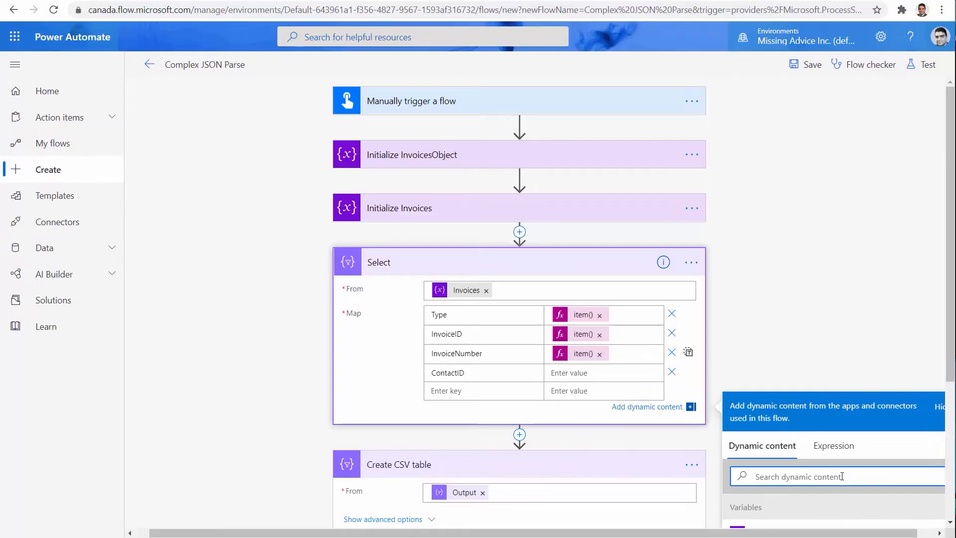
pyautogui.click(835, 446)
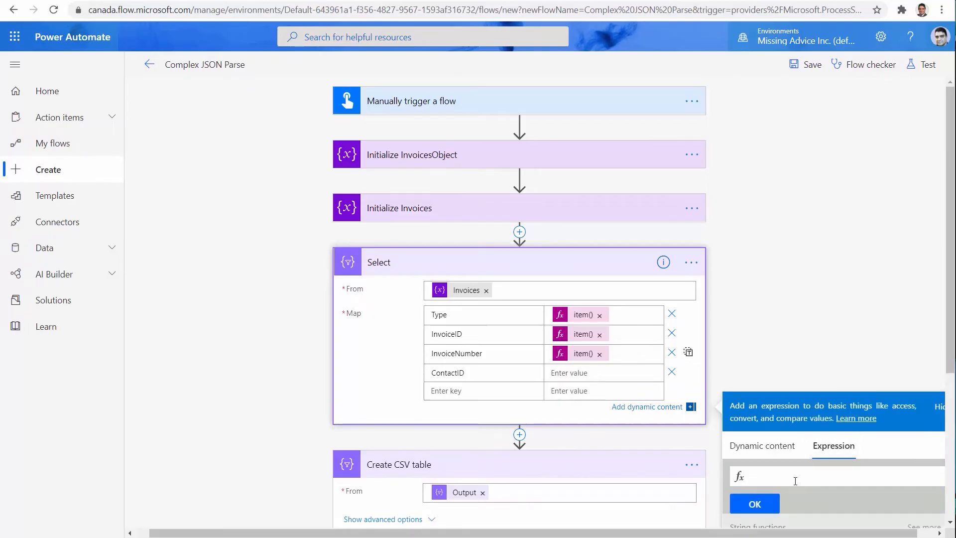
pyautogui.write('item')
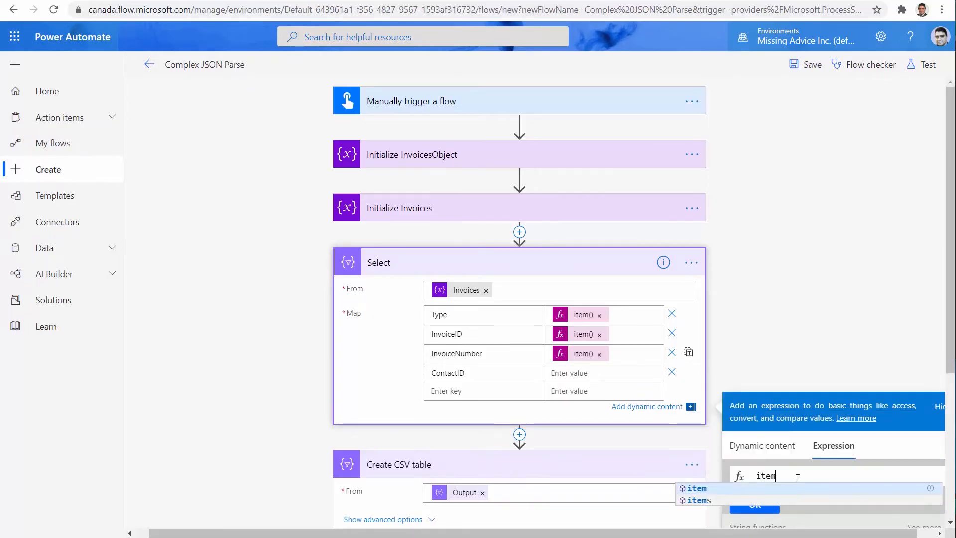
pyautogui.press('Tab')
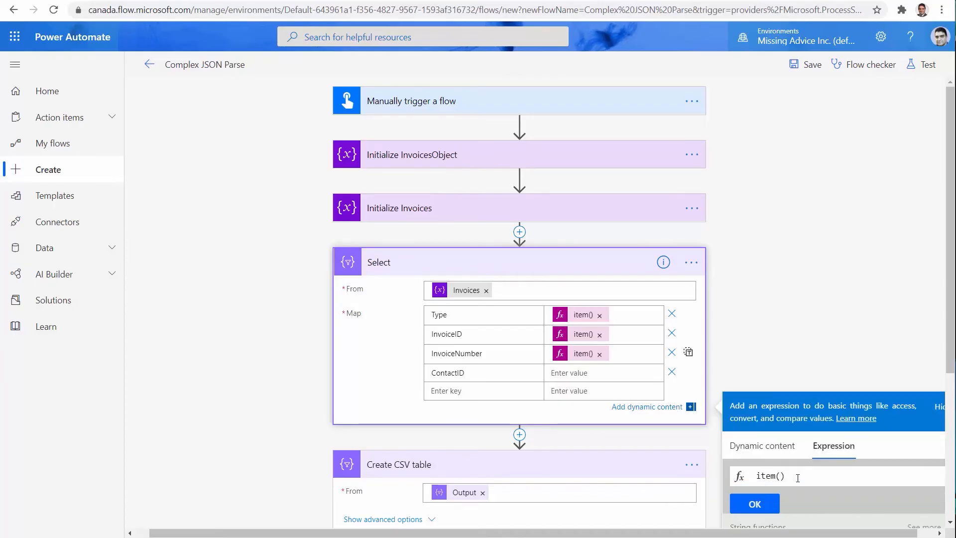
pyautogui.write('.')
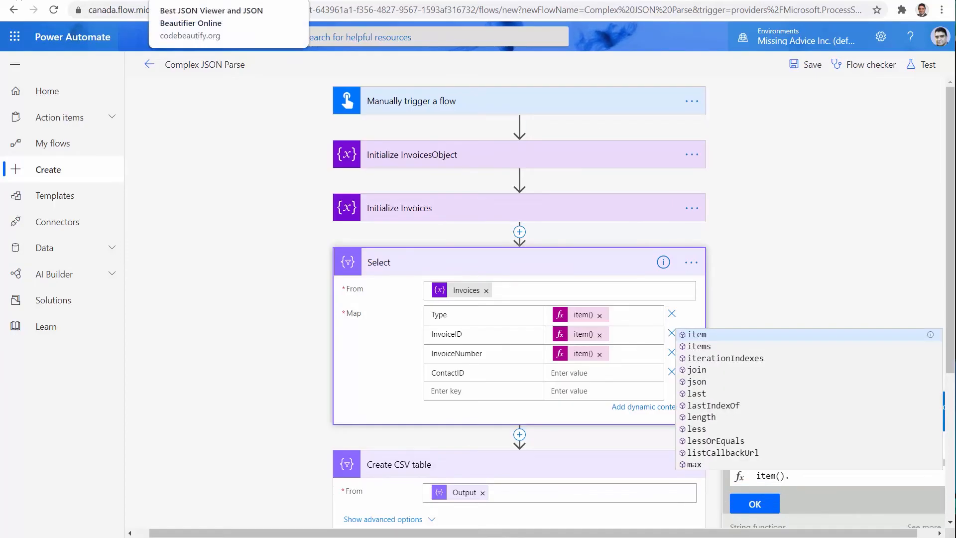
pyautogui.click(200, 1)
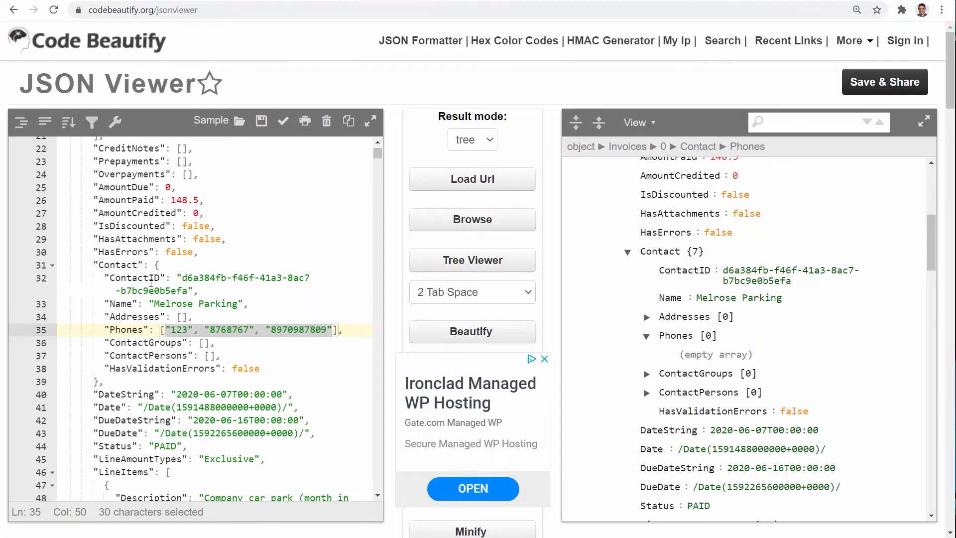
# Look up the Contact and ContactID key names in the JSON and extend the expression to item().Contact
pyautogui.scroll(3, 166, 256)
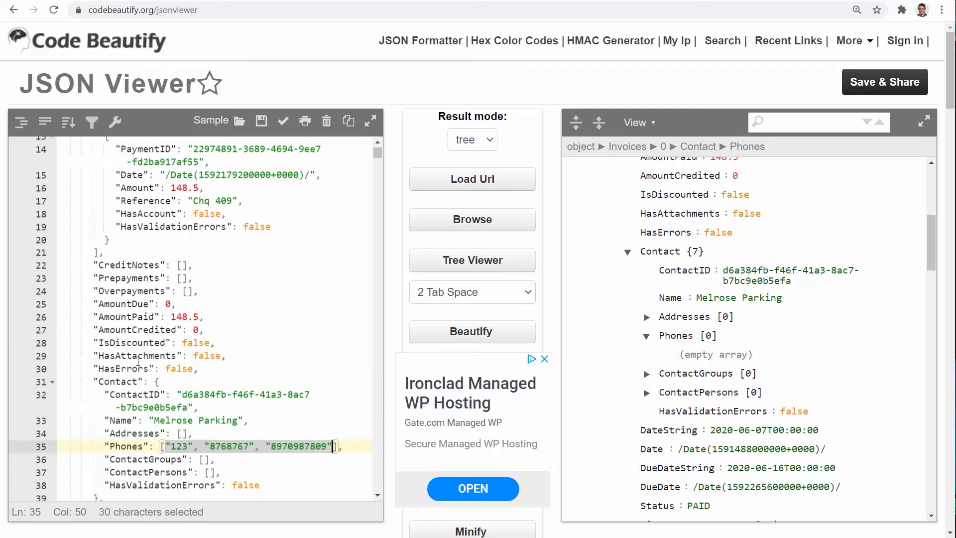
pyautogui.moveTo(99, 383); pyautogui.dragTo(138, 382)
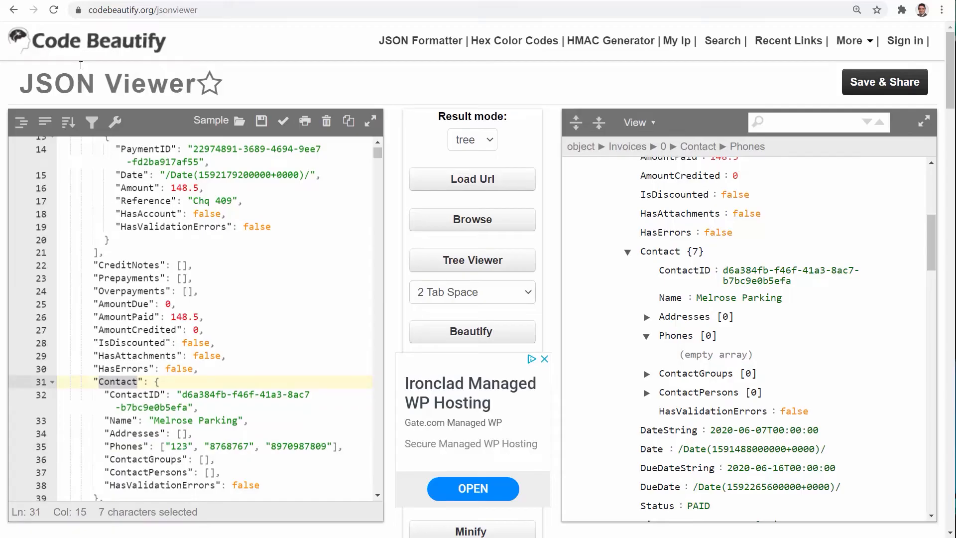
pyautogui.click(79, 1)
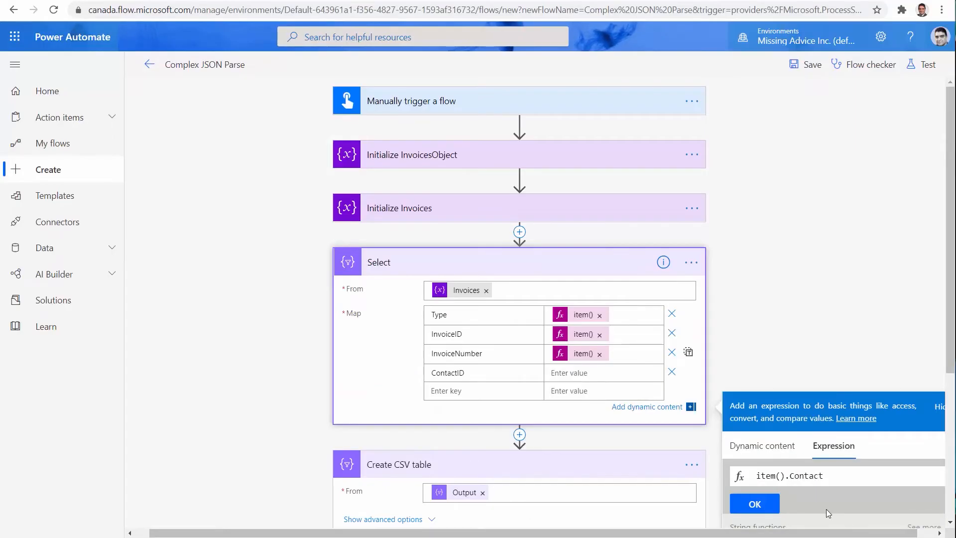
pyautogui.write('.')
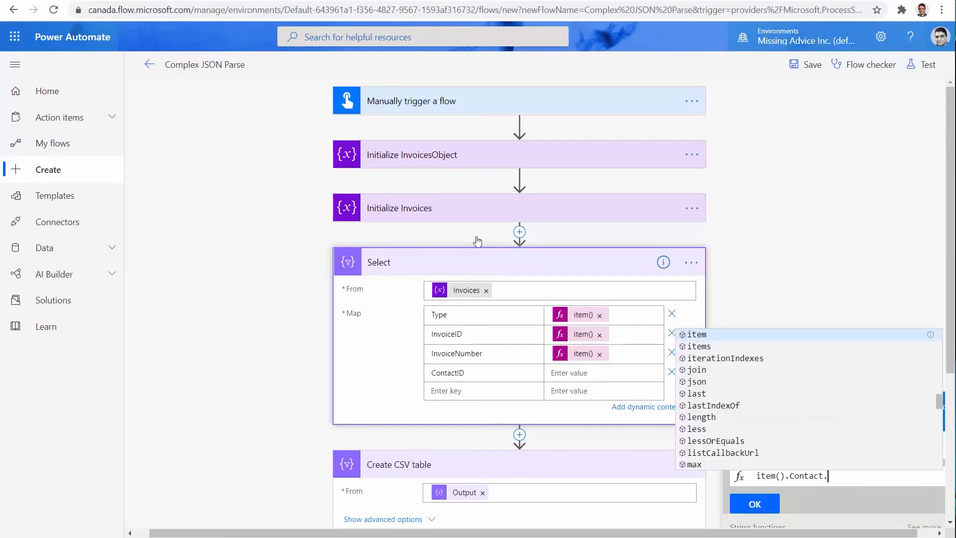
pyautogui.click(388, 1)
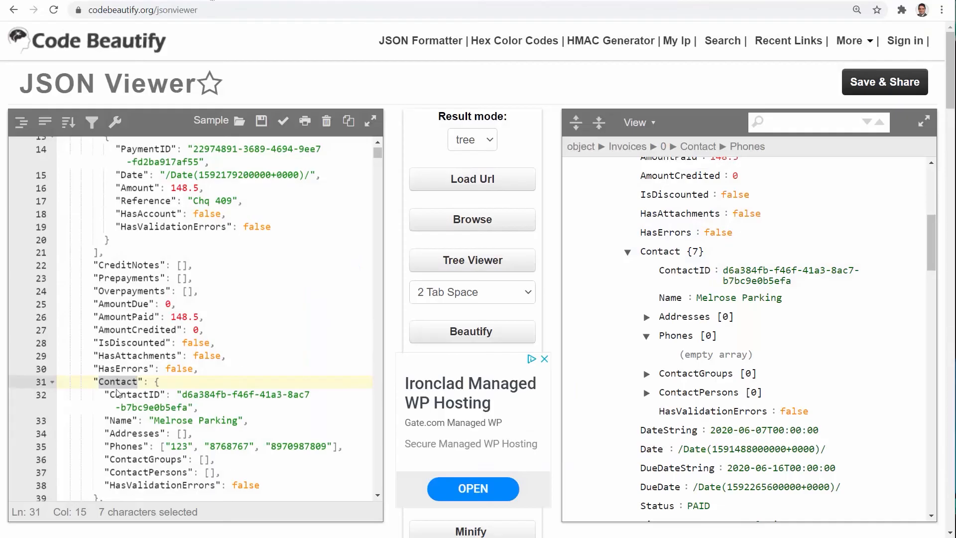
pyautogui.moveTo(110, 394); pyautogui.dragTo(161, 398)
pyautogui.hotkey('ctrl', 'c')
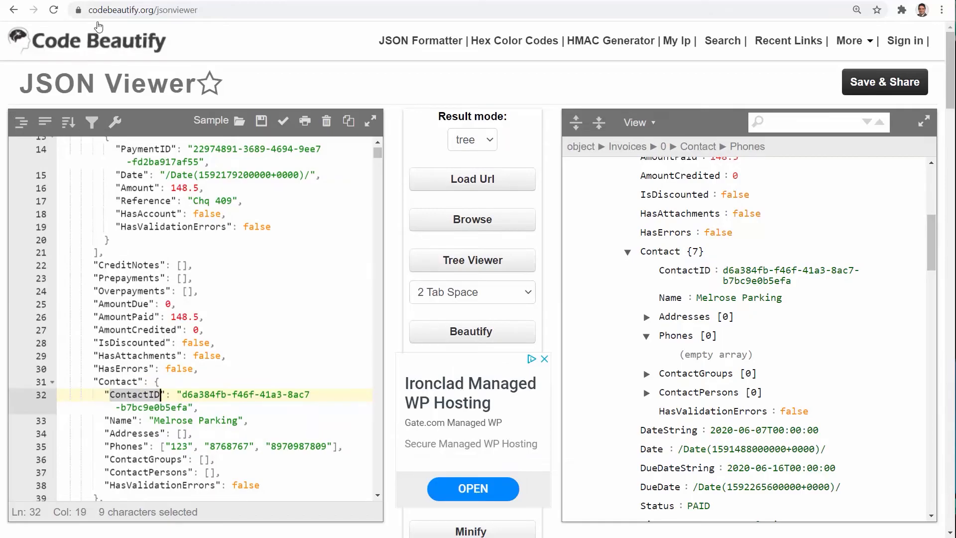
pyautogui.click(100, 1)
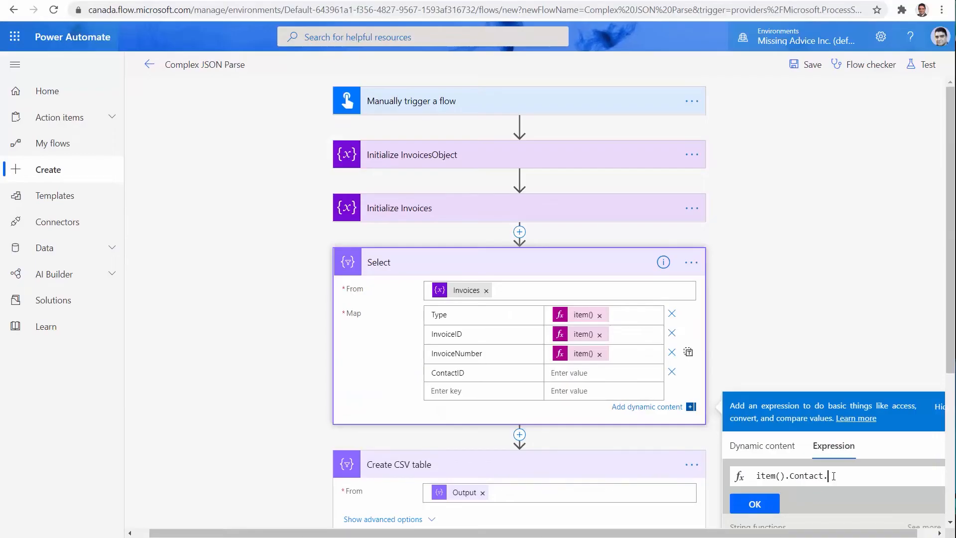
# Complete the ContactID value as item().Contact.ContactID and save the flow
pyautogui.hotkey('ctrl', 'v')
pyautogui.click(751, 504)
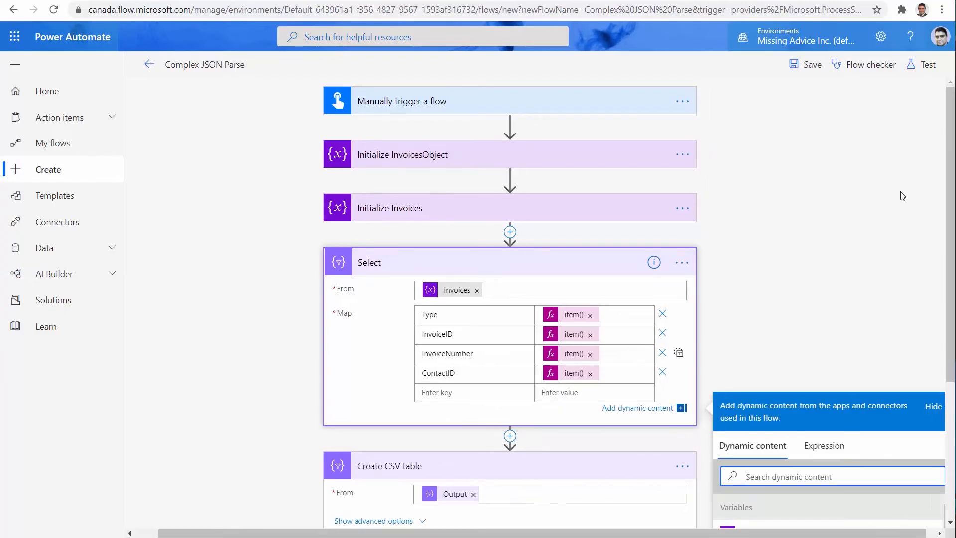
pyautogui.click(807, 64)
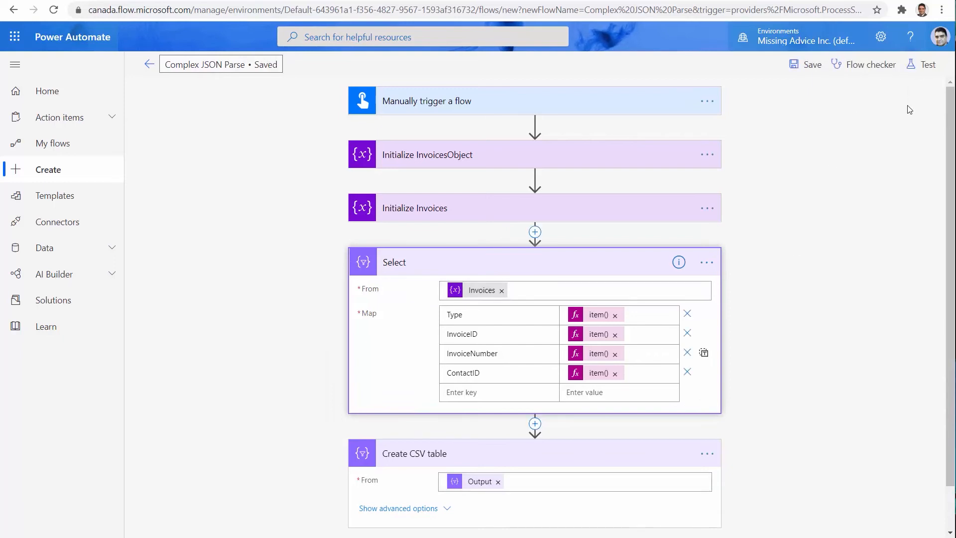
# Run a manual test of the flow
pyautogui.click(923, 64)
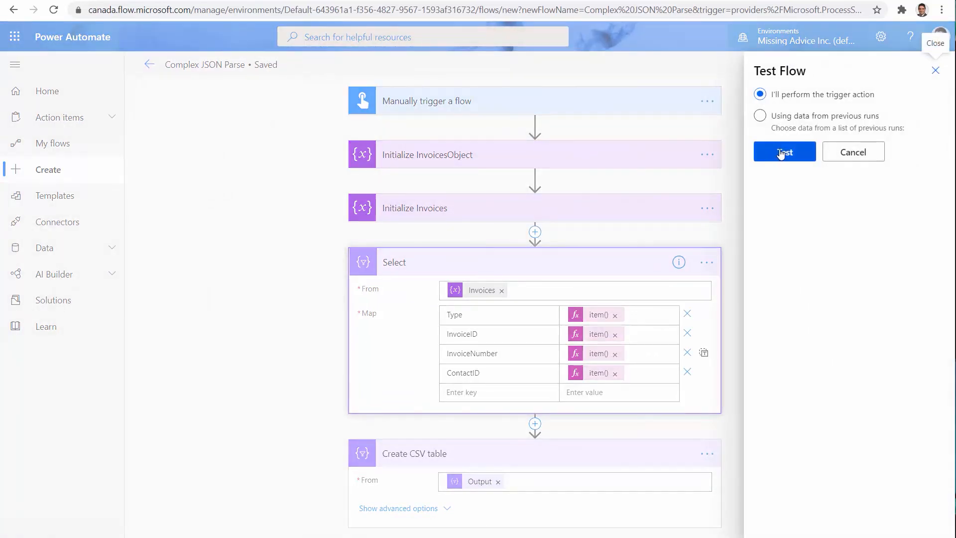
pyautogui.click(781, 154)
pyautogui.click(782, 516)
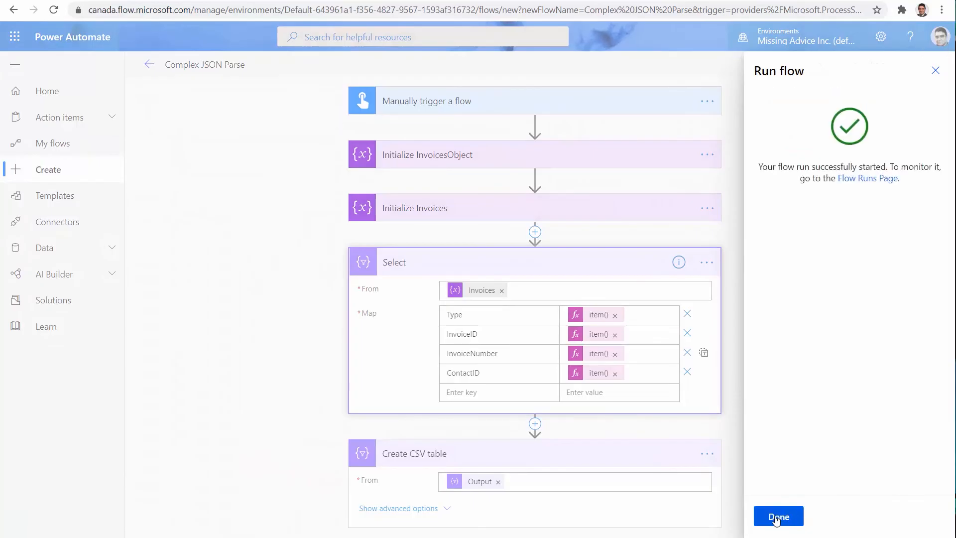
pyautogui.click(778, 516)
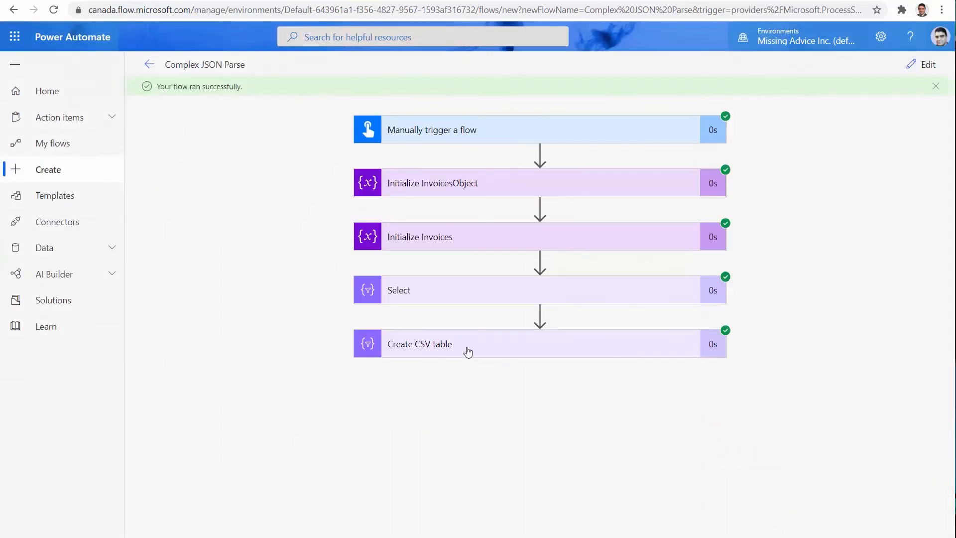
# Inspect the Create CSV table Body output, checking InvoiceNumber 9871 and the new ContactID column
pyautogui.click(468, 352)
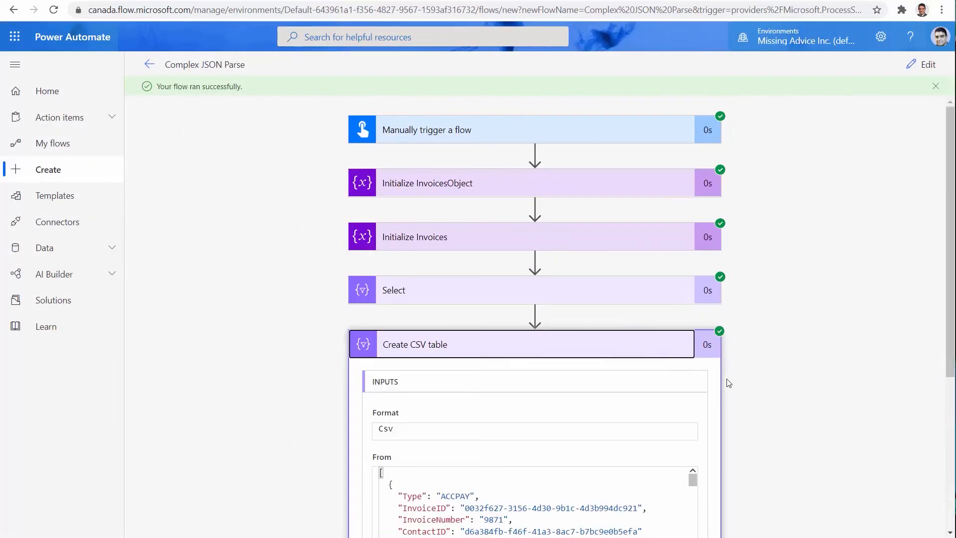
pyautogui.scroll(-2, 775, 383)
pyautogui.scroll(-2, 774, 383)
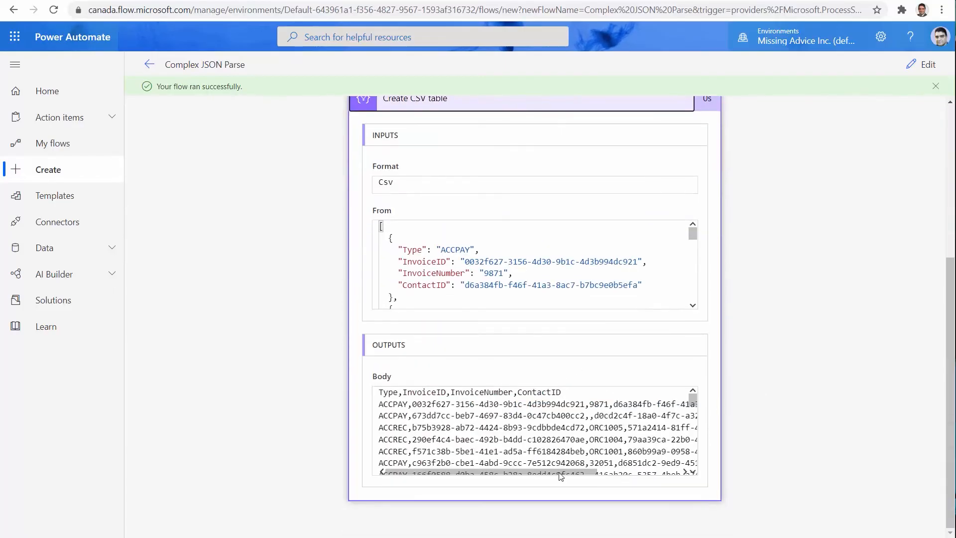
pyautogui.hscroll(5, 562, 474)
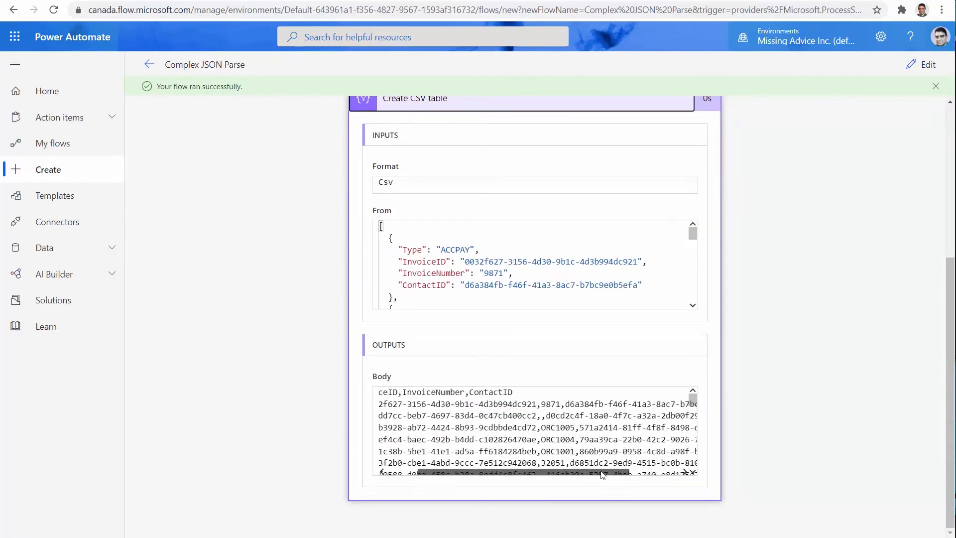
pyautogui.hscroll(-5, 556, 476)
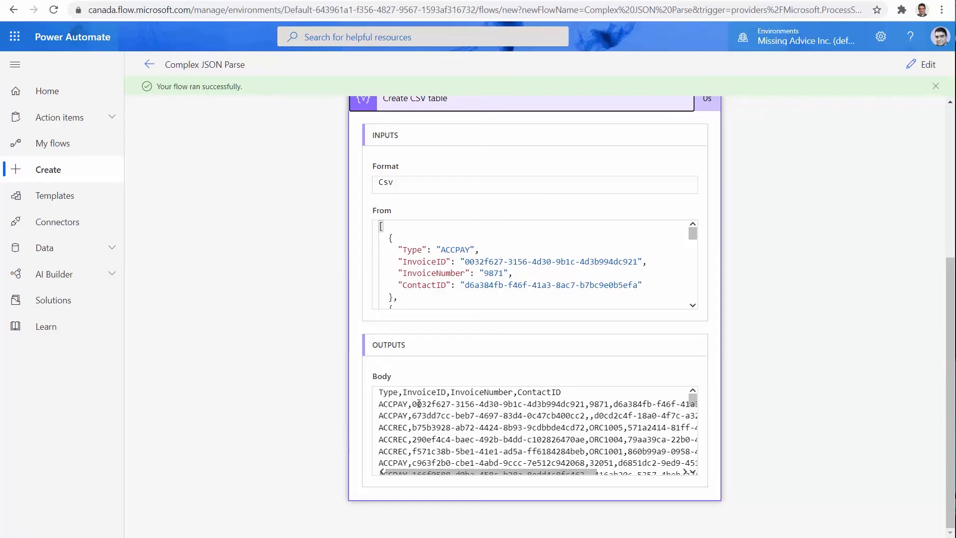
pyautogui.moveTo(609, 404); pyautogui.dragTo(589, 404)
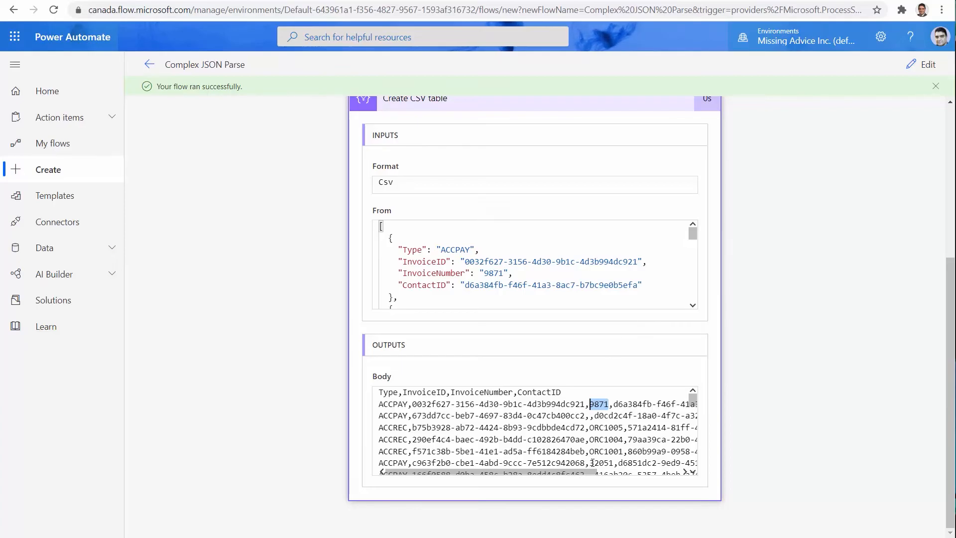
pyautogui.click(269, 1)
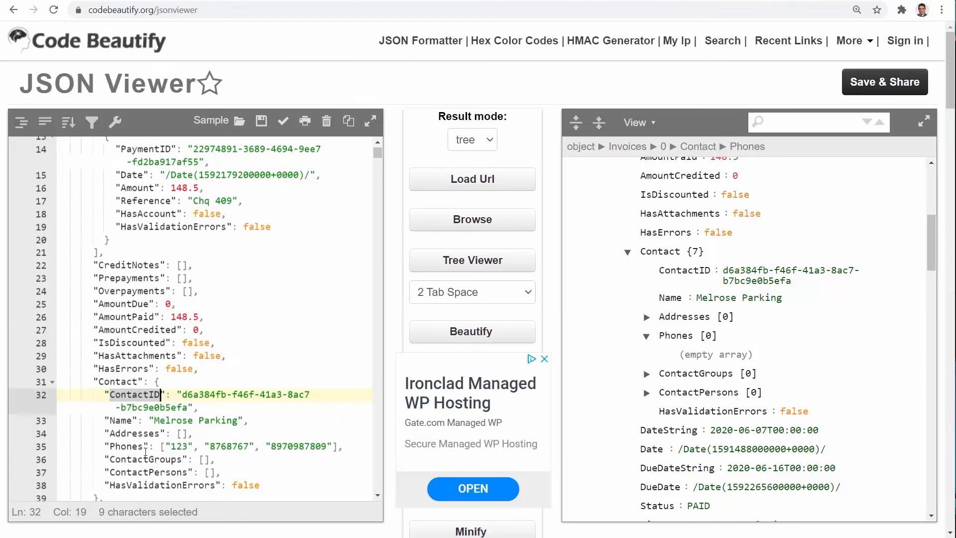
# Check the contact's Phones key on line 35 of the invoice JSON
pyautogui.moveTo(143, 446); pyautogui.dragTo(110, 446)
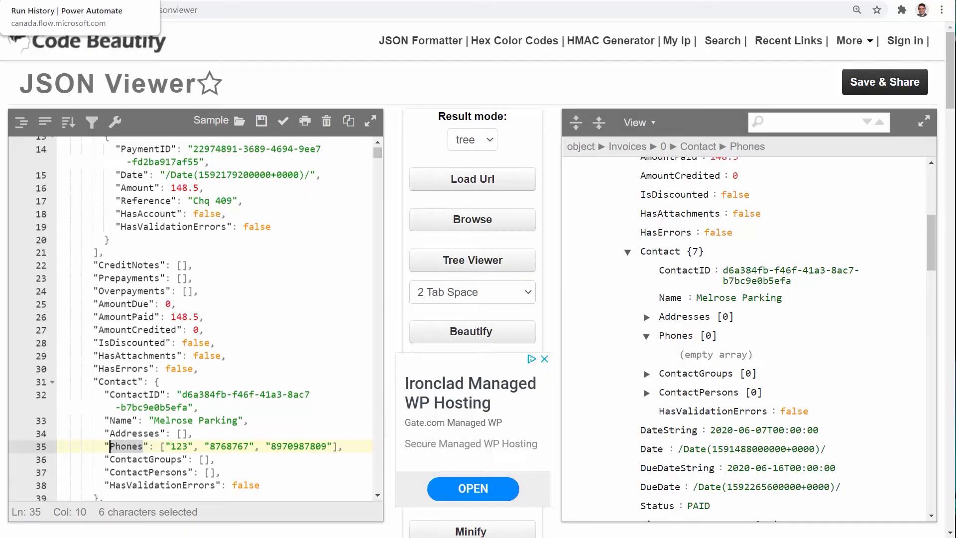
pyautogui.click(55, 0)
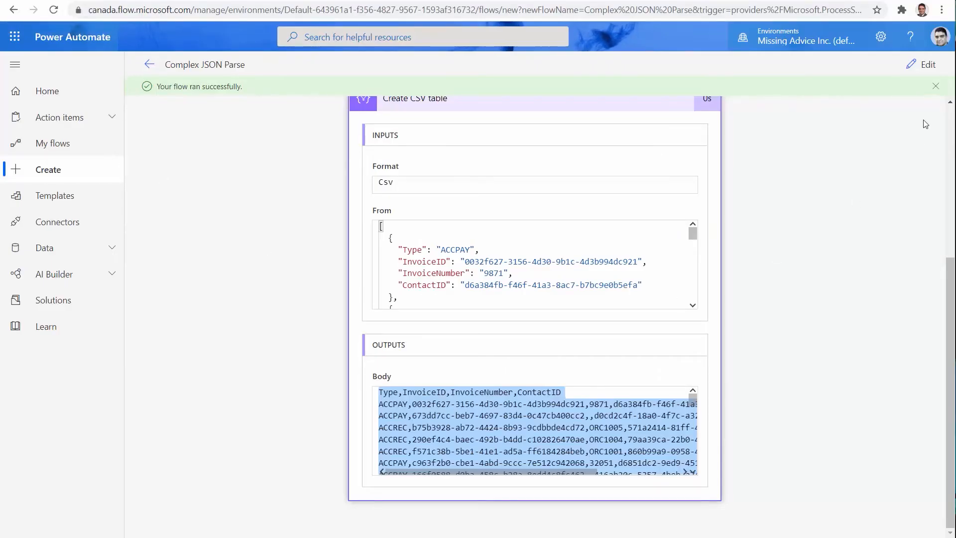
# Add a new ContactPhone key to the Select action's map
pyautogui.click(925, 65)
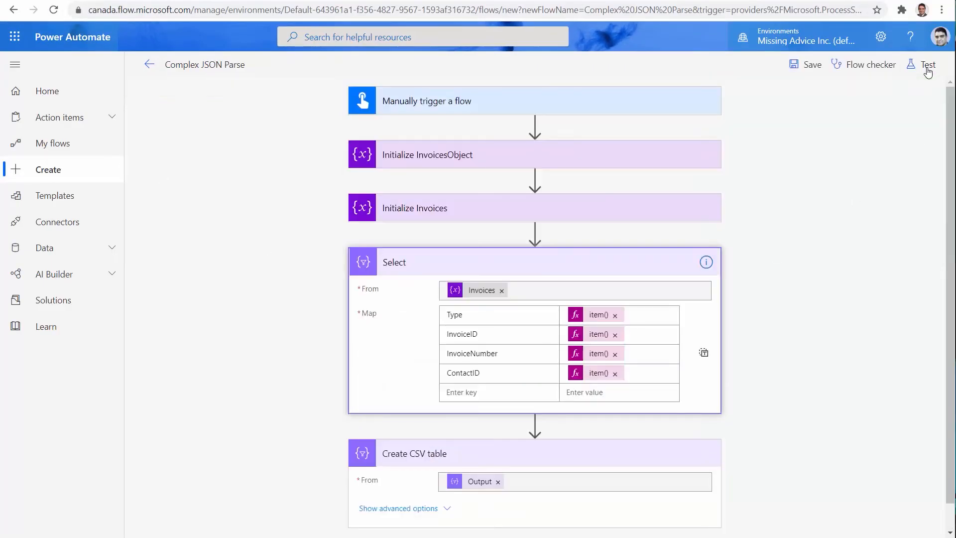
pyautogui.click(460, 395)
pyautogui.write('ContactPhone')
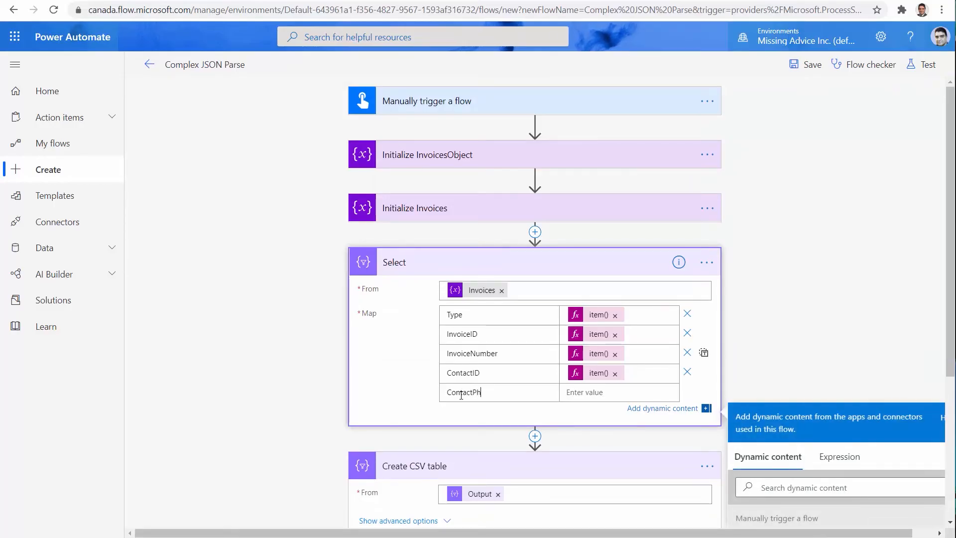
# Start the ContactPhone value expression as item().Contact
pyautogui.click(597, 393)
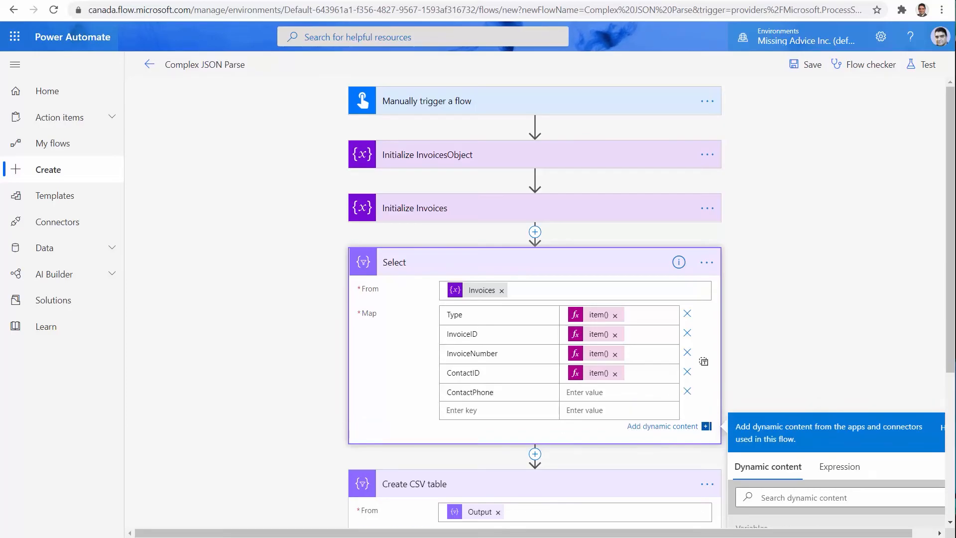
pyautogui.click(819, 498)
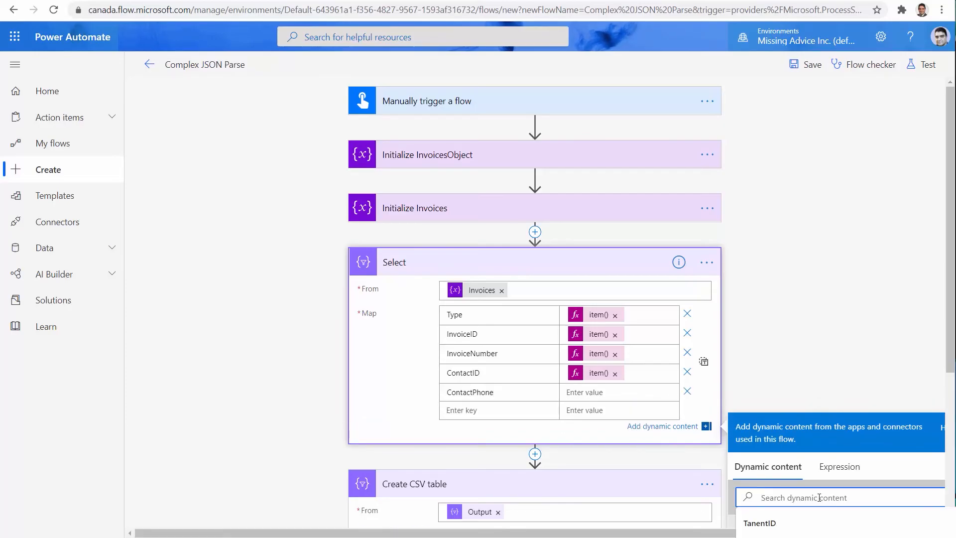
pyautogui.click(572, 393)
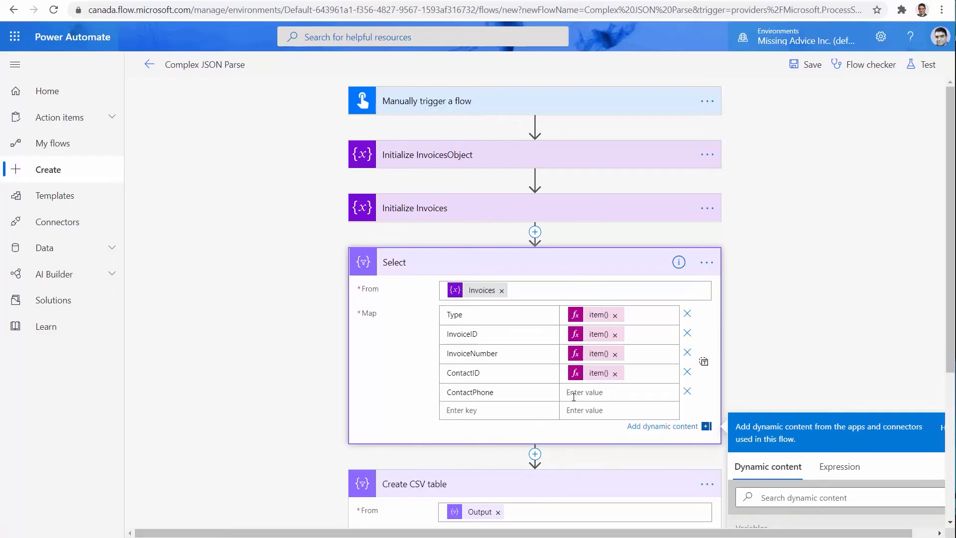
pyautogui.click(840, 467)
pyautogui.scroll(-3, 845, 493)
pyautogui.write('ite')
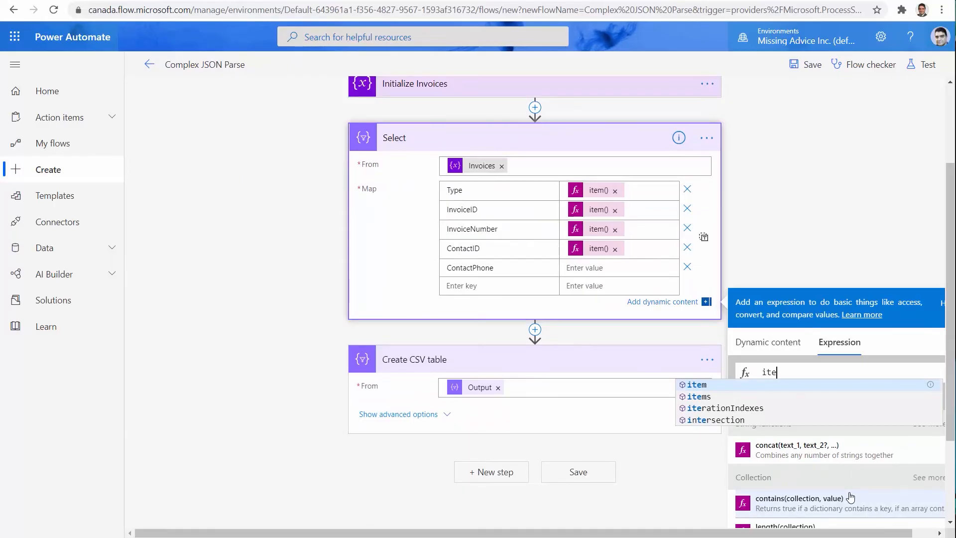
pyautogui.press('Return')
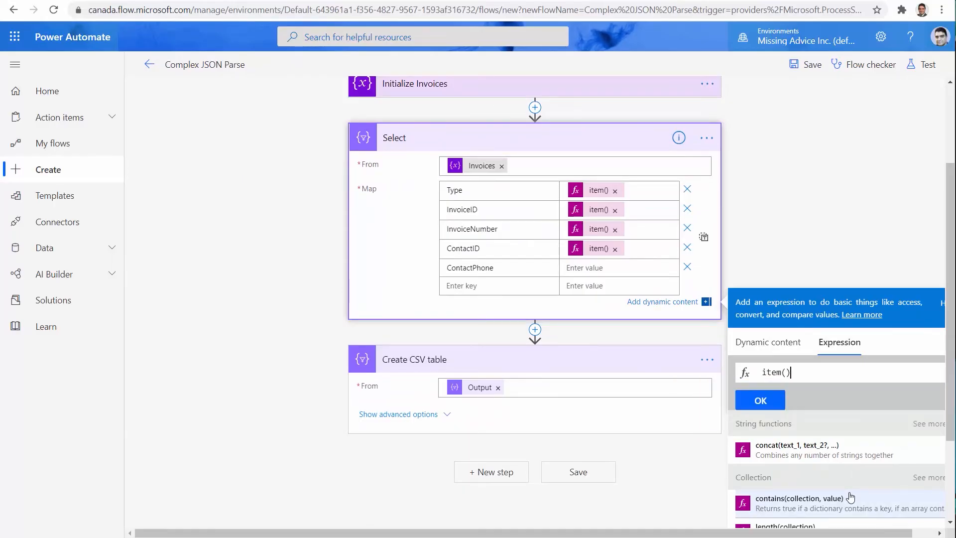
pyautogui.write('.')
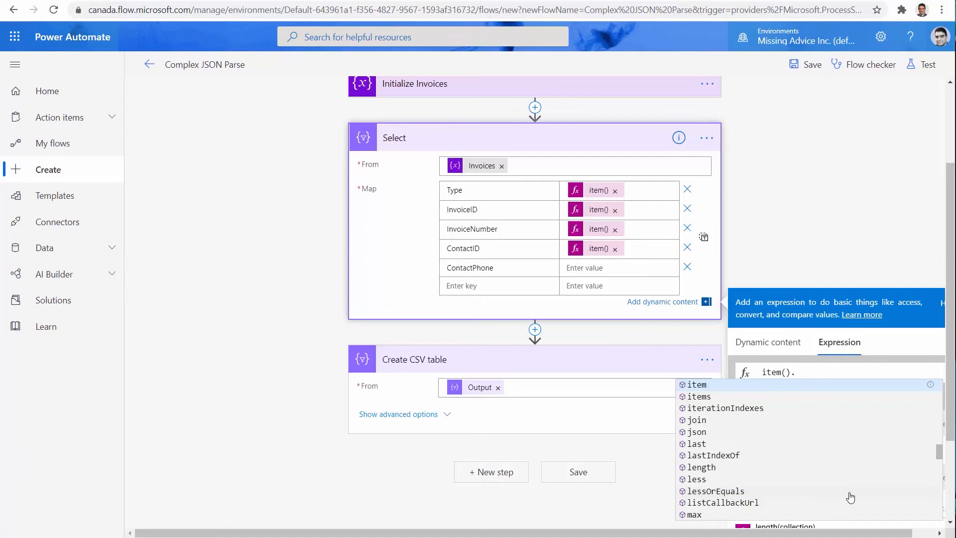
pyautogui.write('Contact')
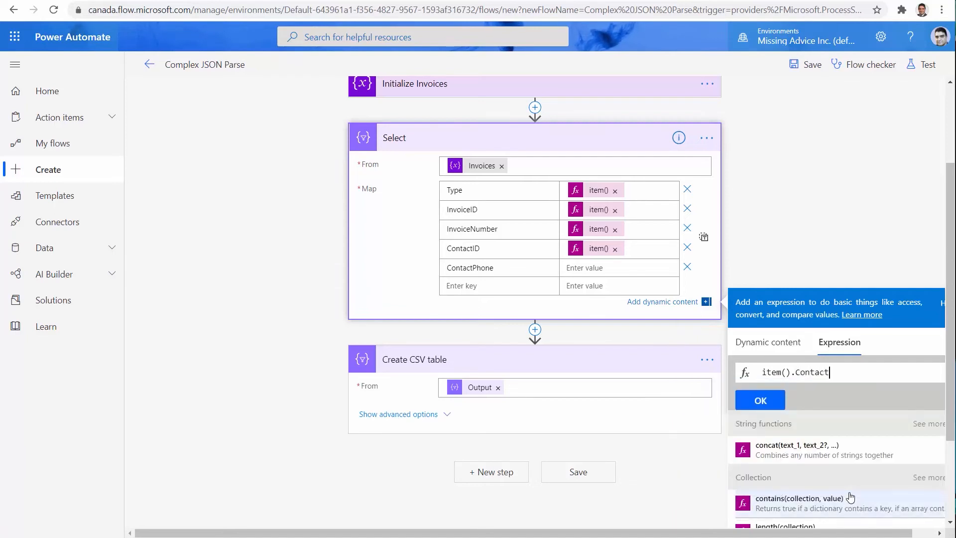
pyautogui.write('.')
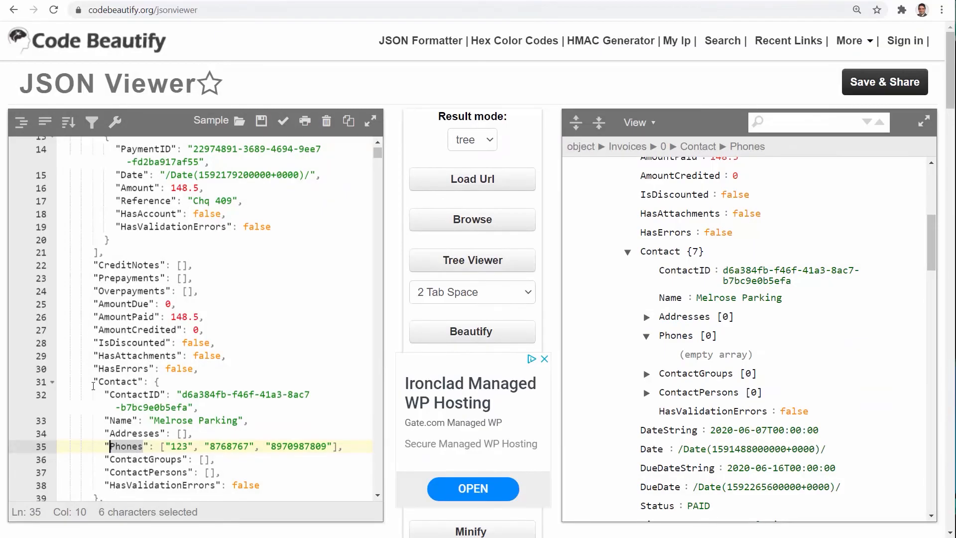
# Select the Phones property name in the JSON editor to copy it
pyautogui.doubleClick(126, 448)
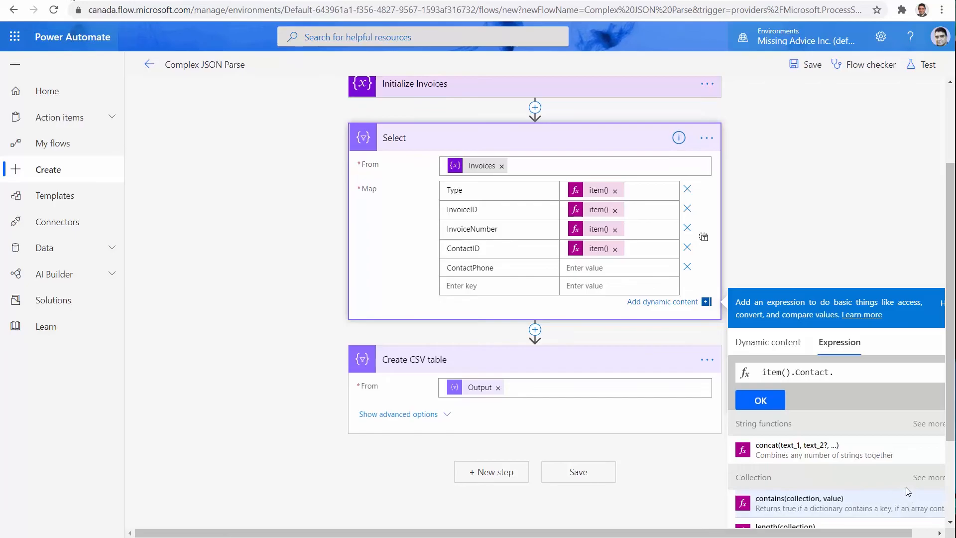
# Set ContactPhone's value to join(item().Contact.Phones, ' / ') and save the flow
pyautogui.write('Phones')
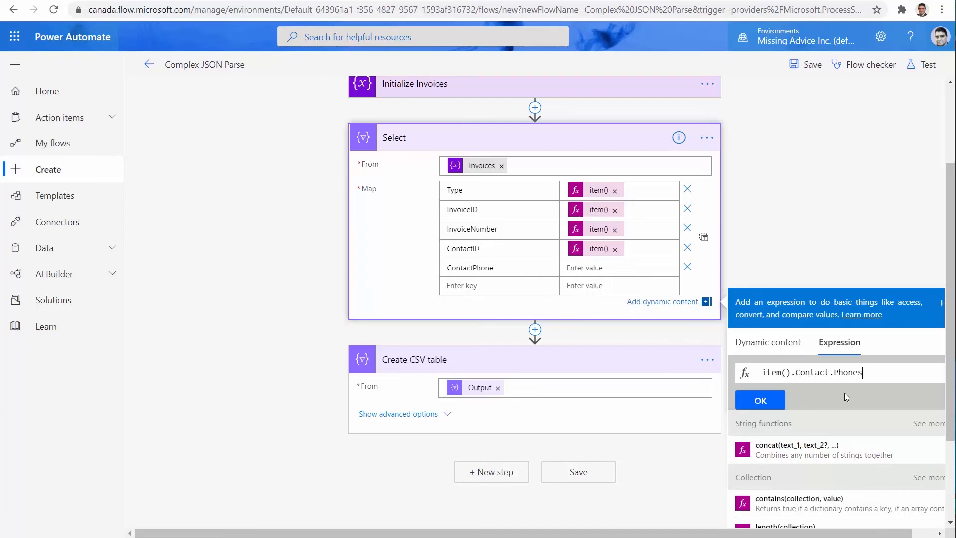
pyautogui.press('Left')
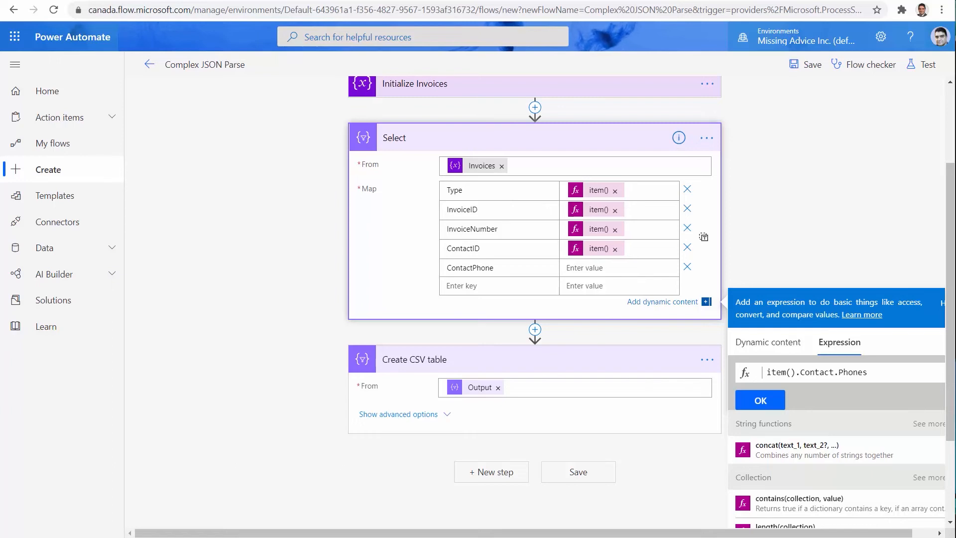
pyautogui.write('join ')
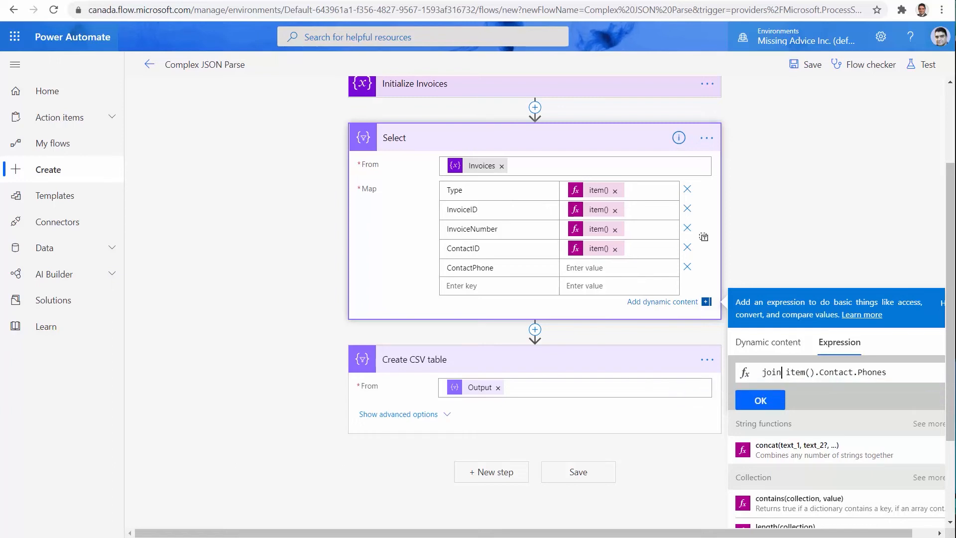
pyautogui.write('(')
pyautogui.hotkey('shift', 'Right')
pyautogui.hotkey('shift', 'Right')
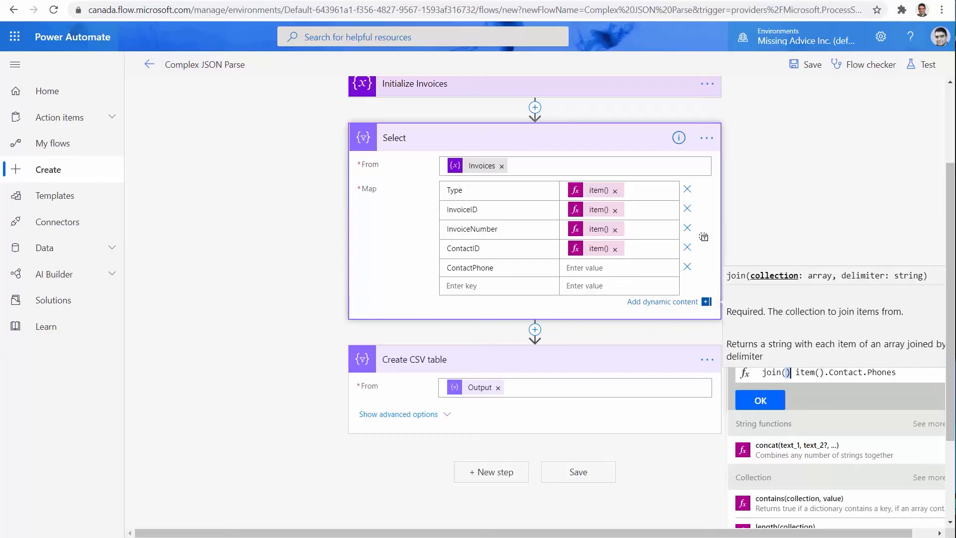
pyautogui.press('BackSpace')
pyautogui.press('End')
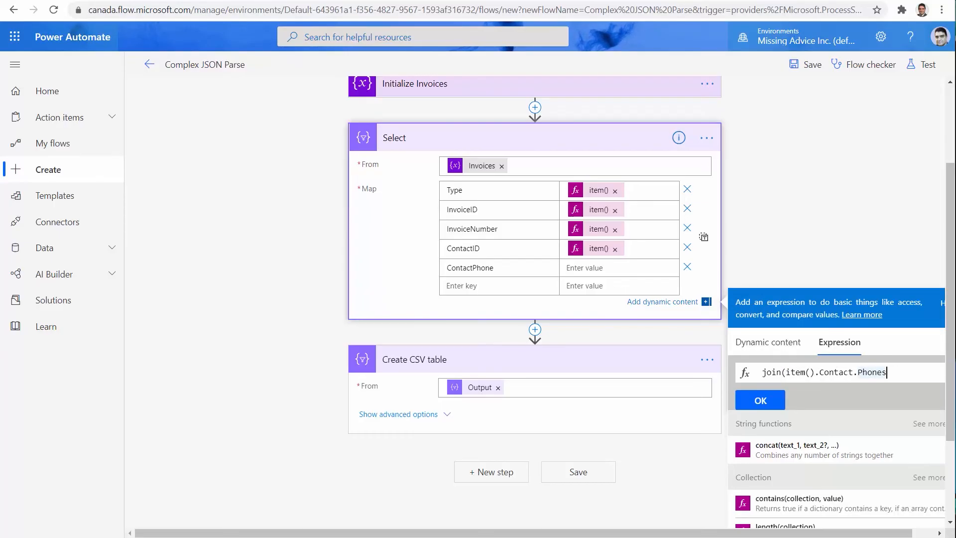
pyautogui.write(',')
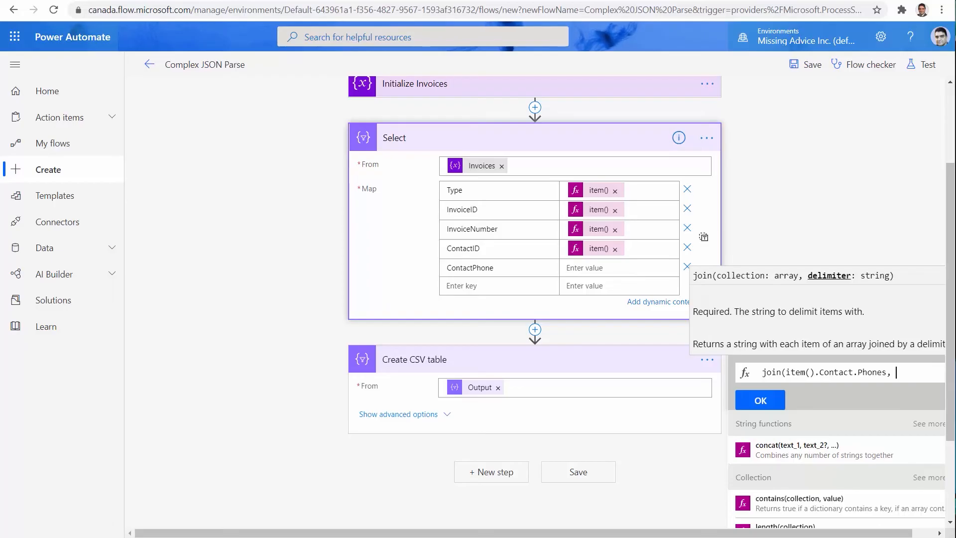
pyautogui.write("'/'")
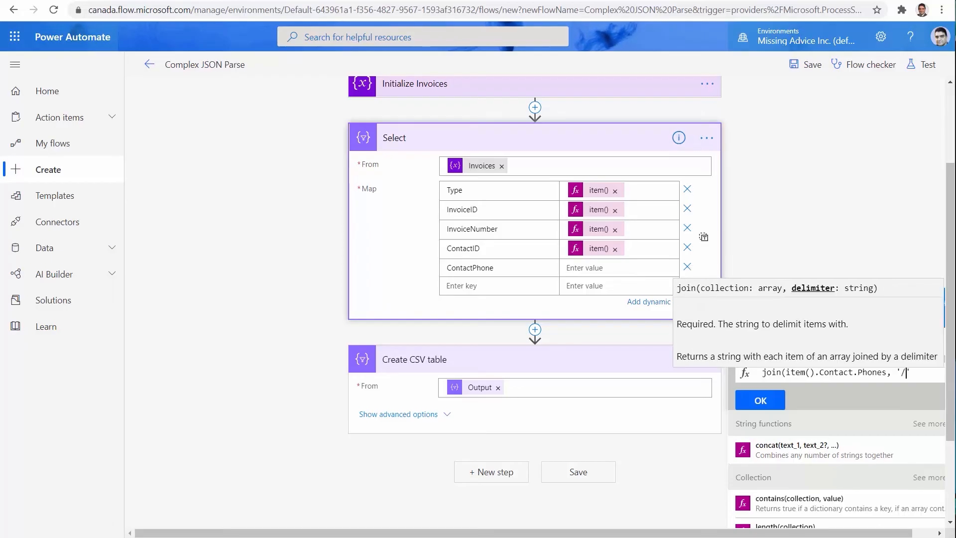
pyautogui.write(')')
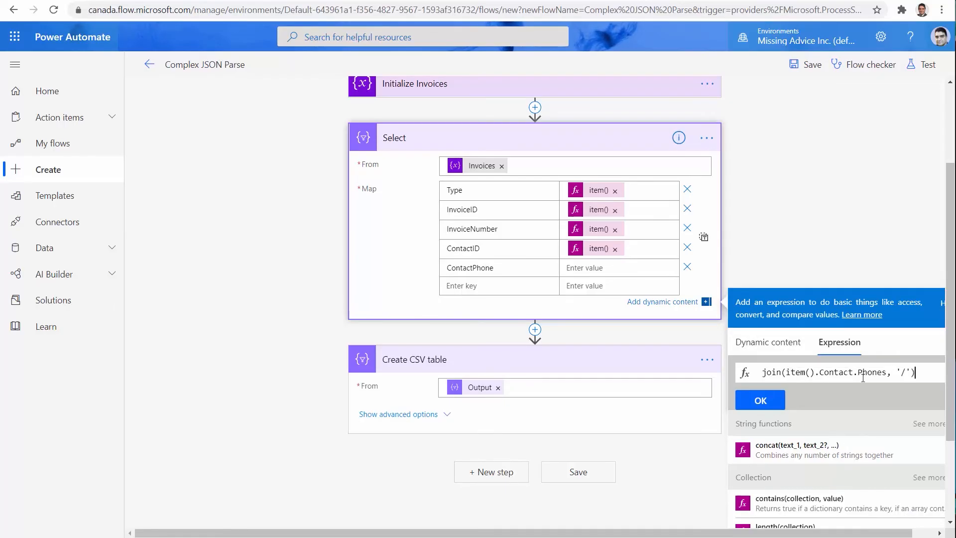
pyautogui.click(902, 372)
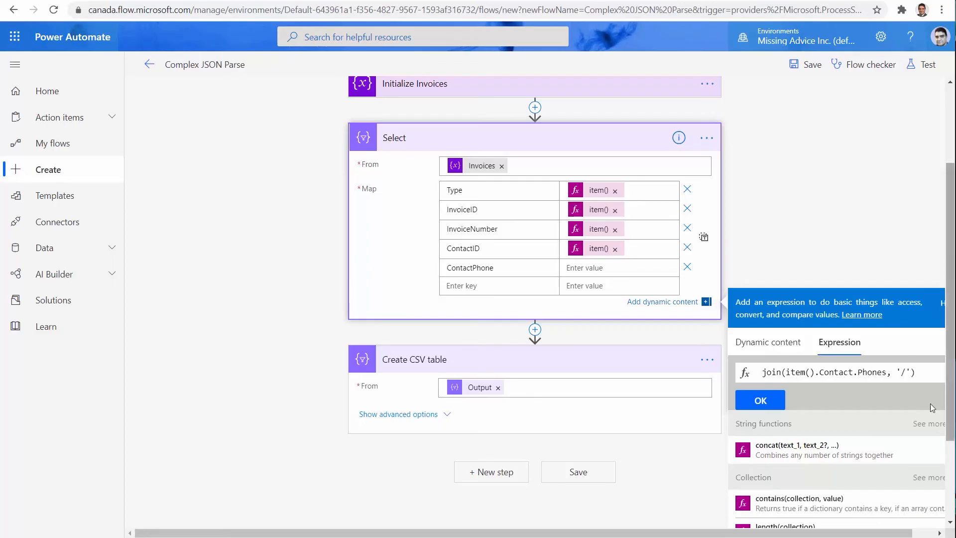
pyautogui.press('Right')
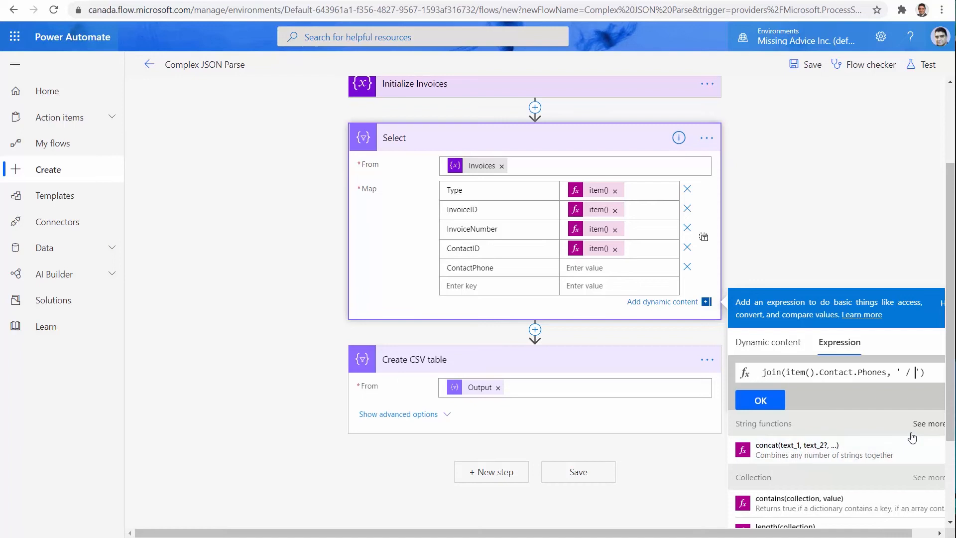
pyautogui.click(771, 400)
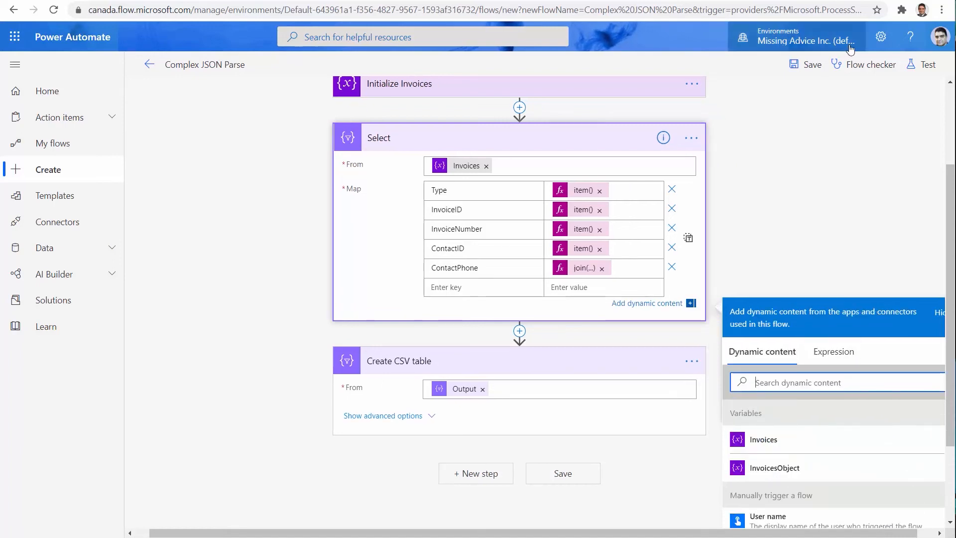
pyautogui.click(809, 65)
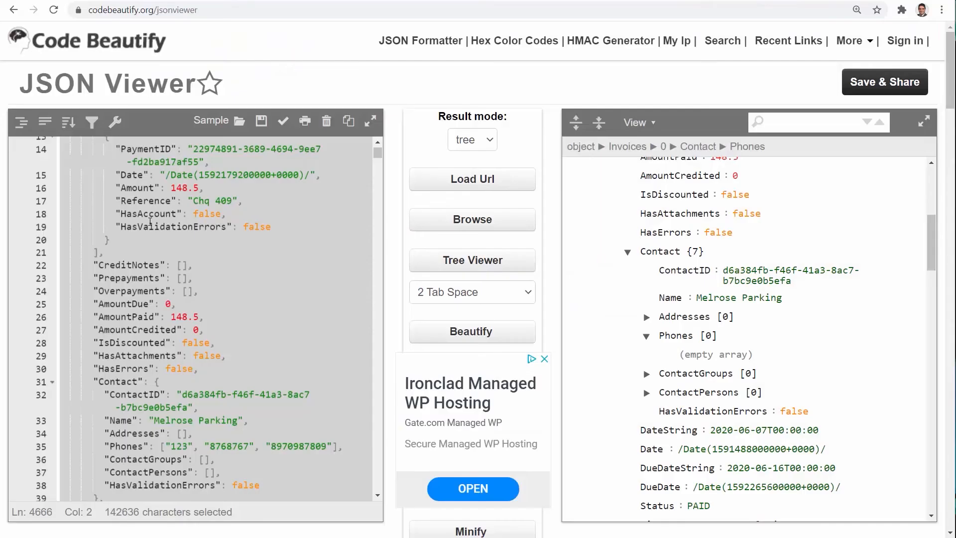
# Copy the entire invoice JSON from the Code Beautify editor
pyautogui.rightClick(165, 195)
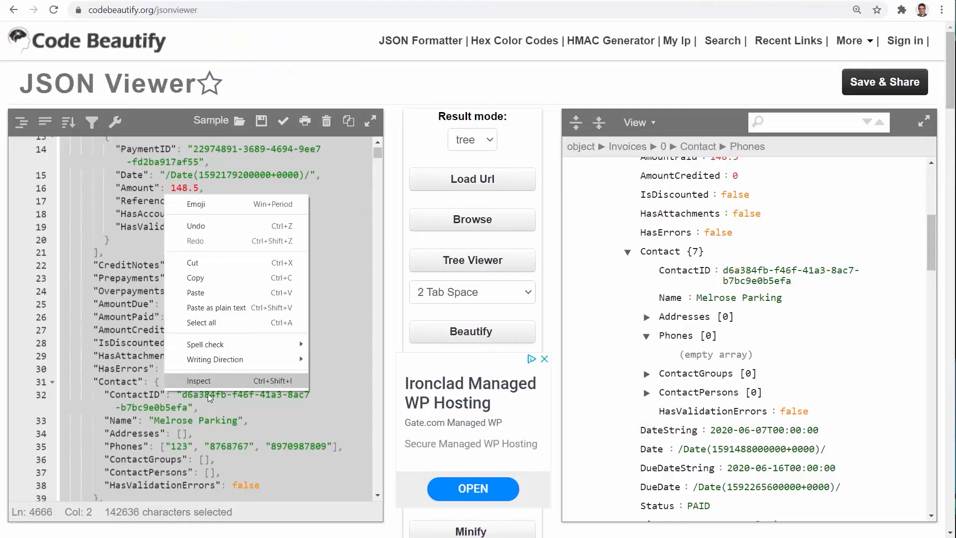
pyautogui.click(189, 277)
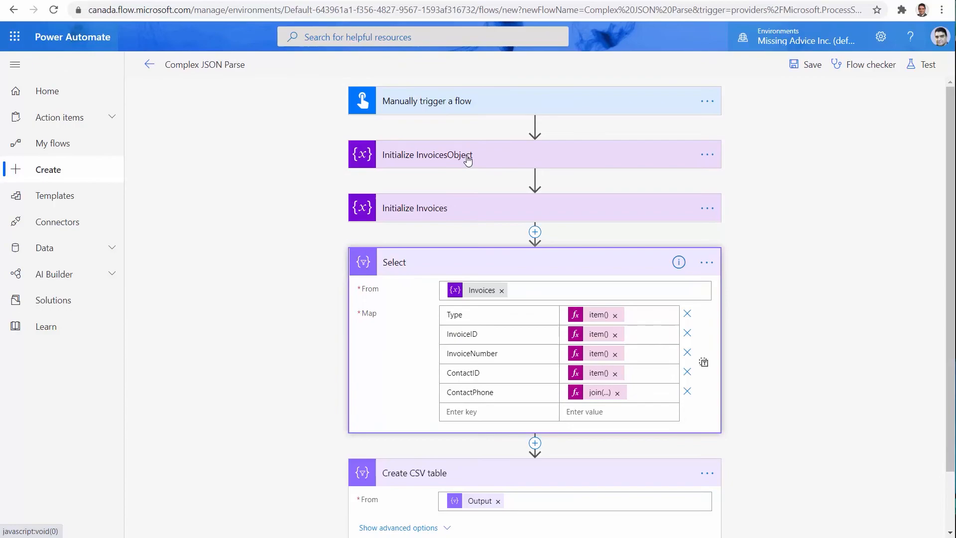
pyautogui.click(468, 158)
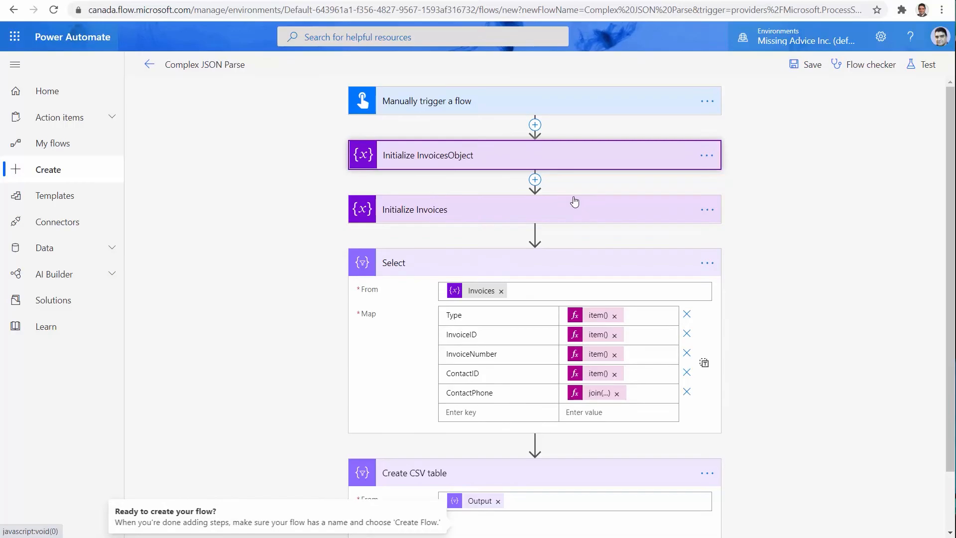
# Replace the Initialize InvoicesObject value with the copied invoice JSON and save the flow
pyautogui.click(529, 296)
pyautogui.hotkey('ctrl', 'a')
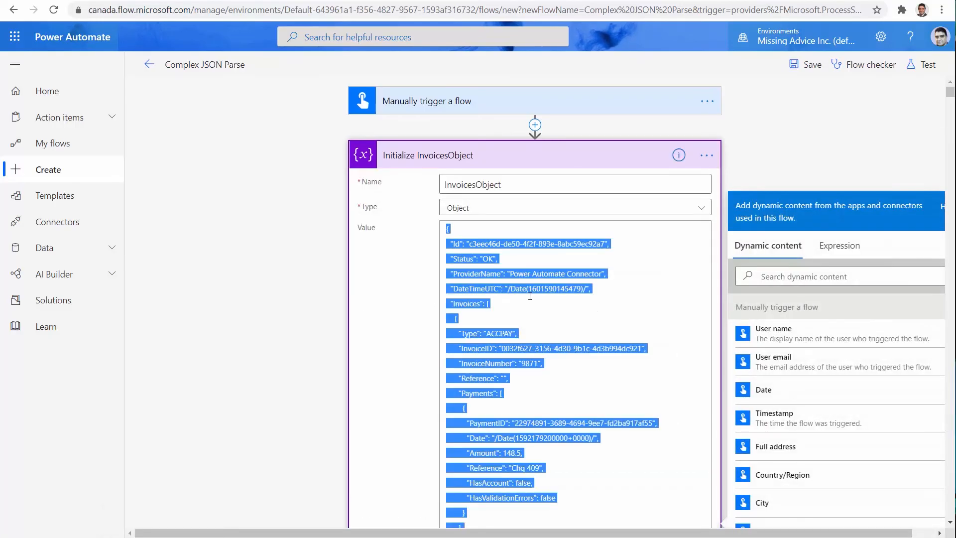
pyautogui.hotkey('ctrl', 'x')
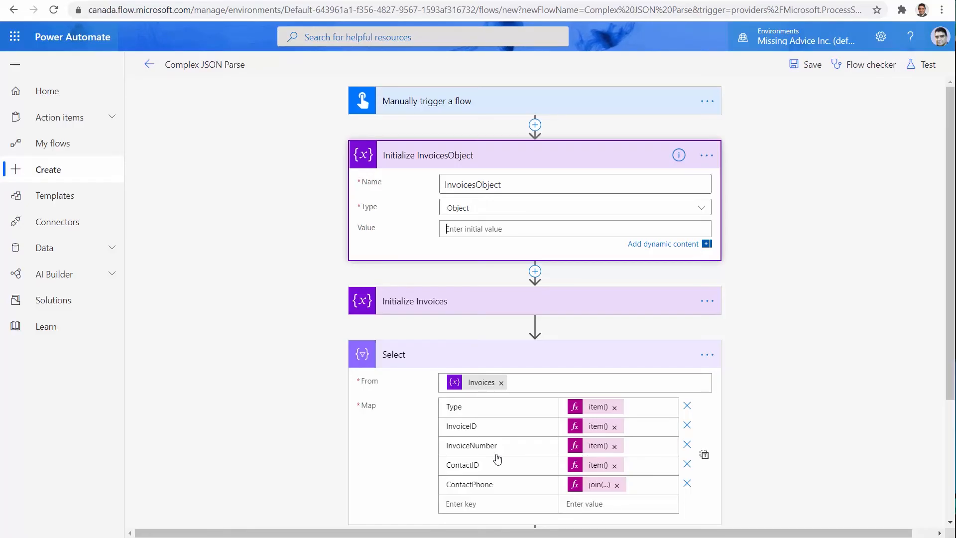
pyautogui.hotkey('ctrl', 'v')
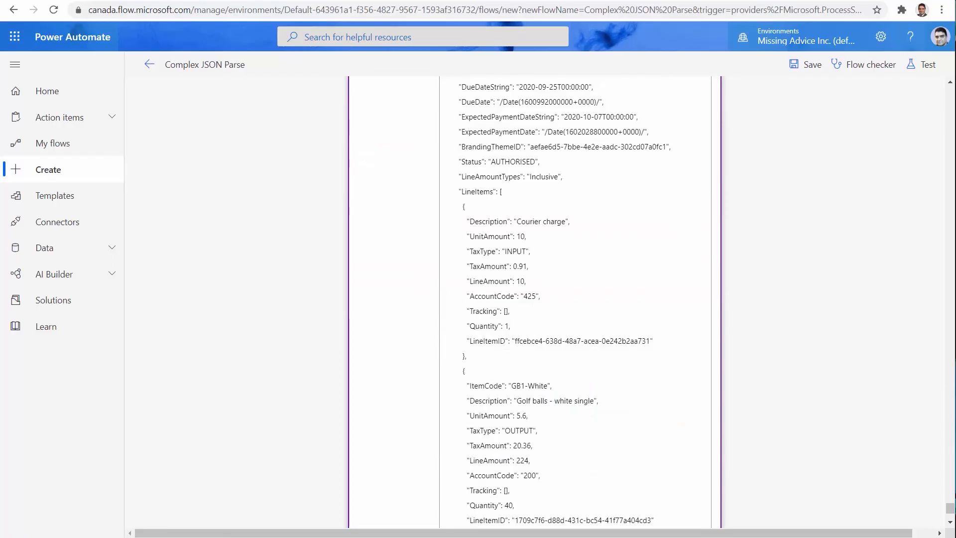
pyautogui.moveTo(950, 508); pyautogui.dragTo(939, 86)
pyautogui.click(551, 159)
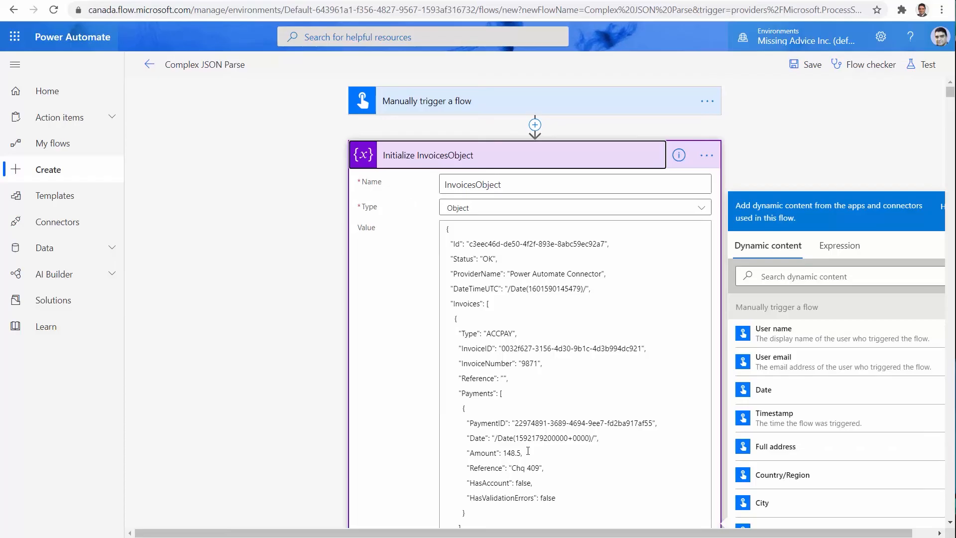
pyautogui.click(498, 155)
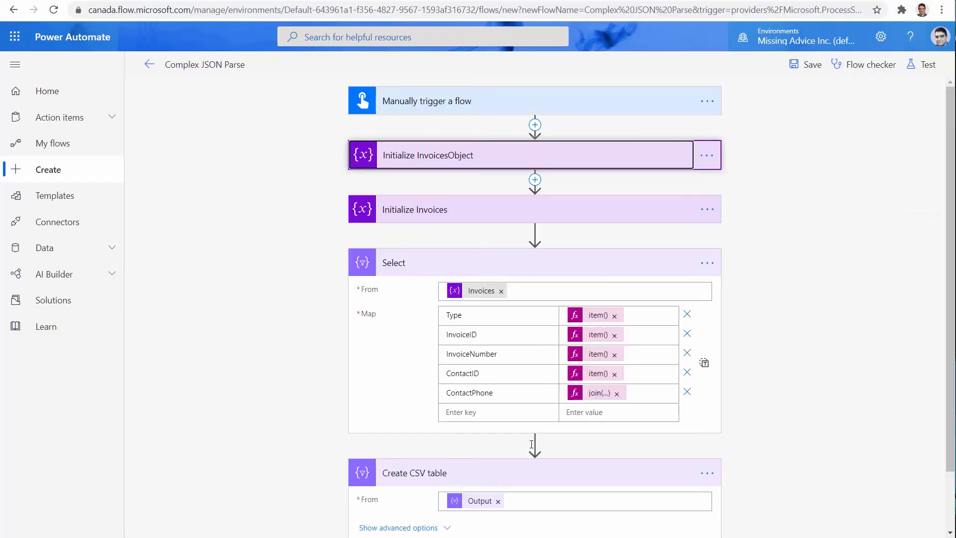
pyautogui.click(807, 67)
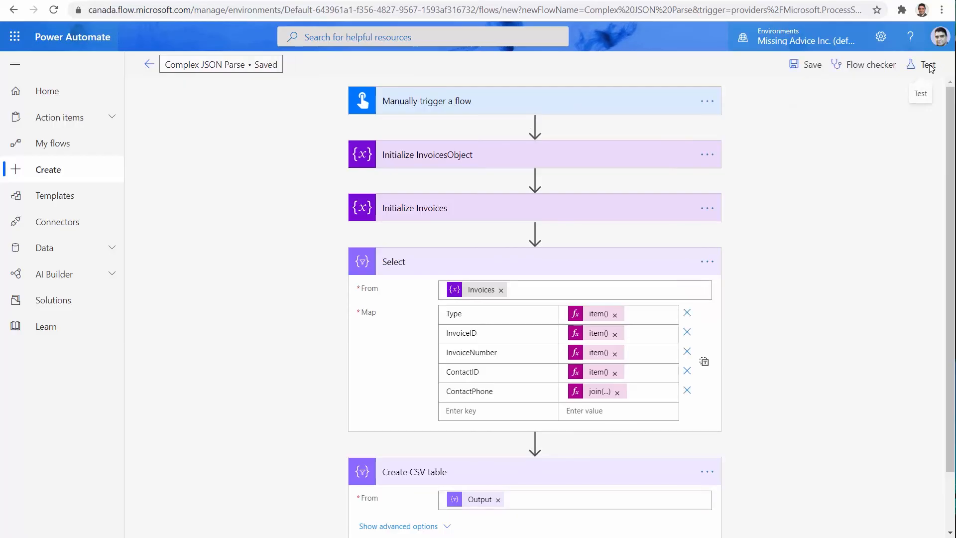
# Run another manual test of the flow
pyautogui.click(929, 67)
pyautogui.click(763, 164)
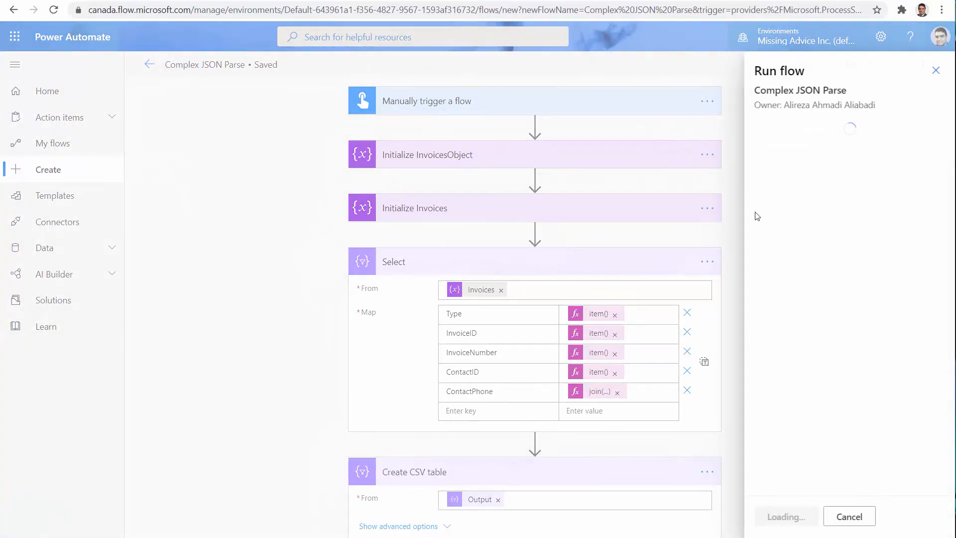
pyautogui.click(772, 516)
pyautogui.click(770, 516)
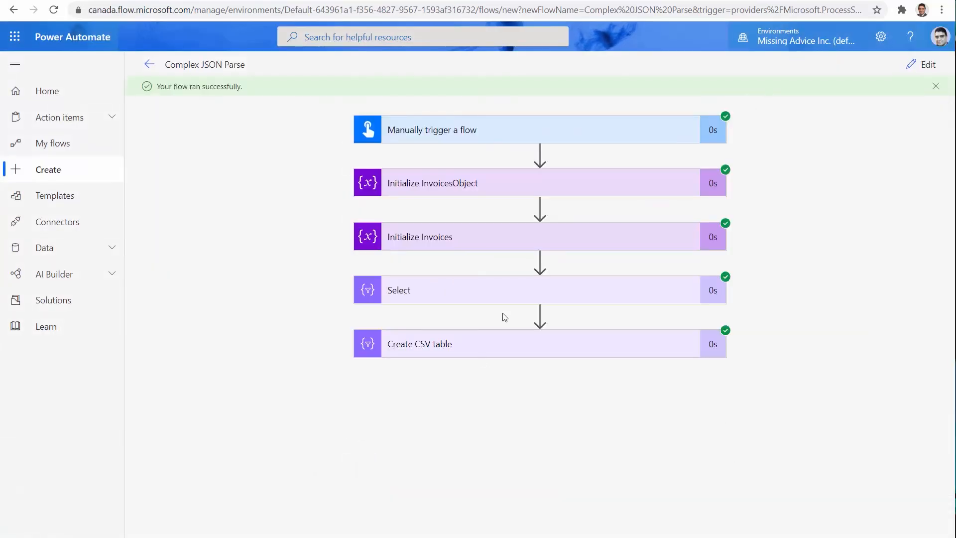
pyautogui.click(500, 344)
pyautogui.scroll(-3, 597, 508)
pyautogui.scroll(-5, 747, 467)
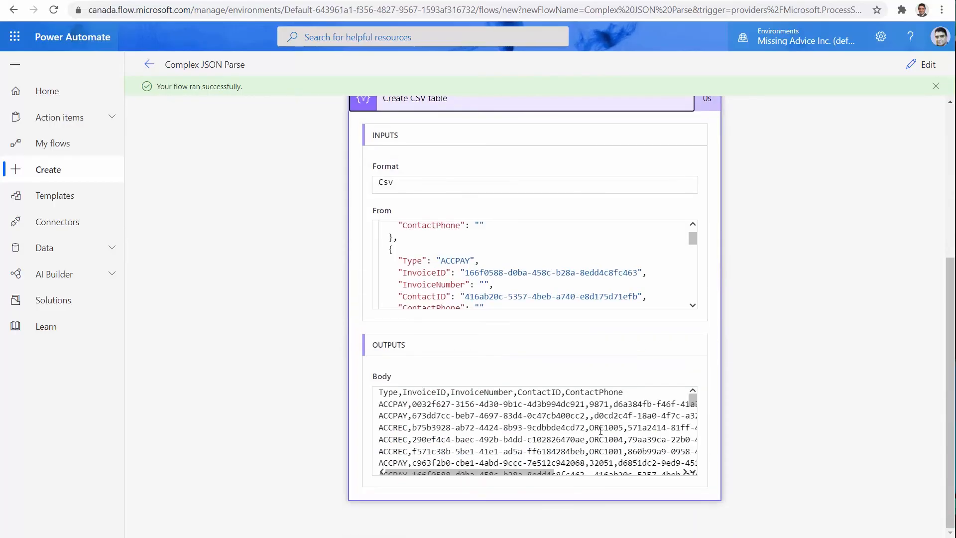
pyautogui.moveTo(529, 473); pyautogui.dragTo(657, 473)
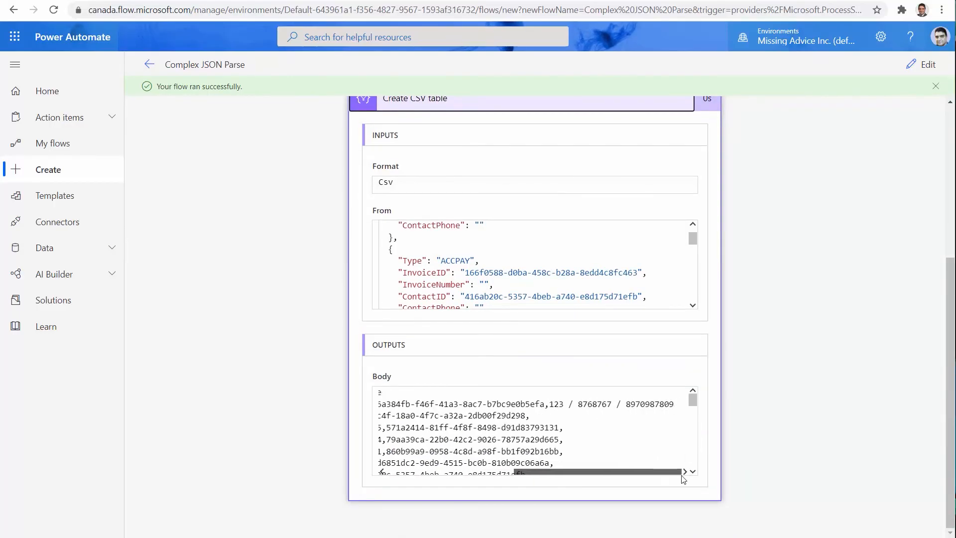
pyautogui.moveTo(548, 407); pyautogui.dragTo(676, 405)
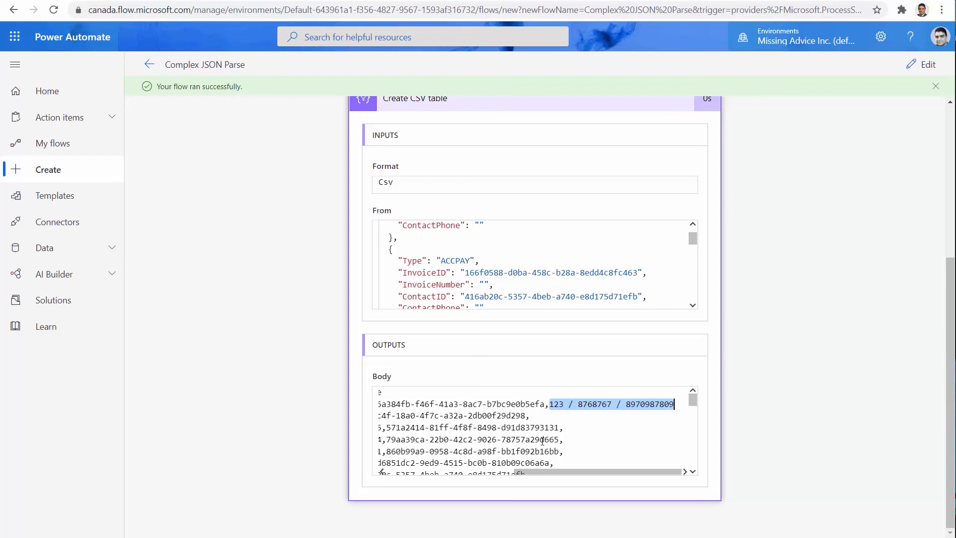
# Add a SharePoint Create file action as a new step at the end of the flow
pyautogui.click(916, 66)
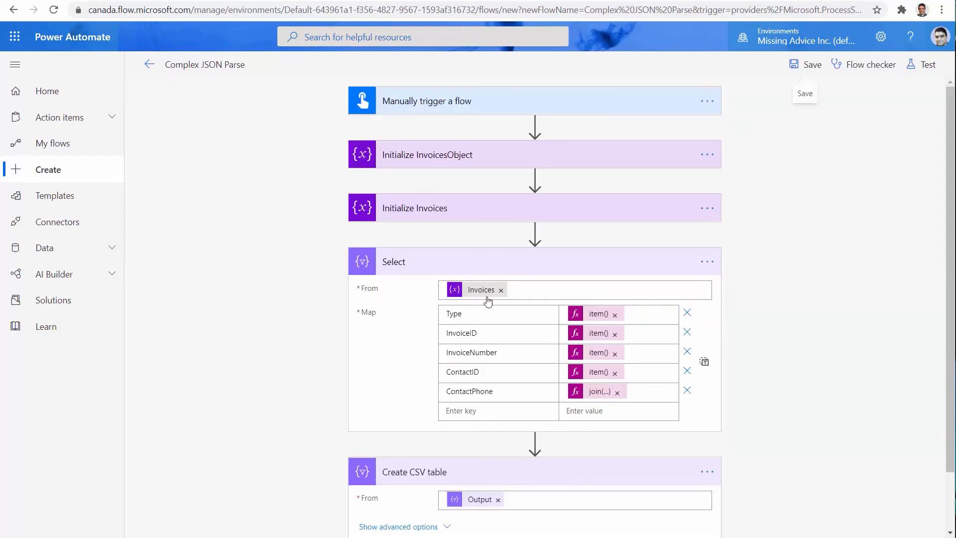
pyautogui.scroll(-2, 781, 390)
pyautogui.click(473, 519)
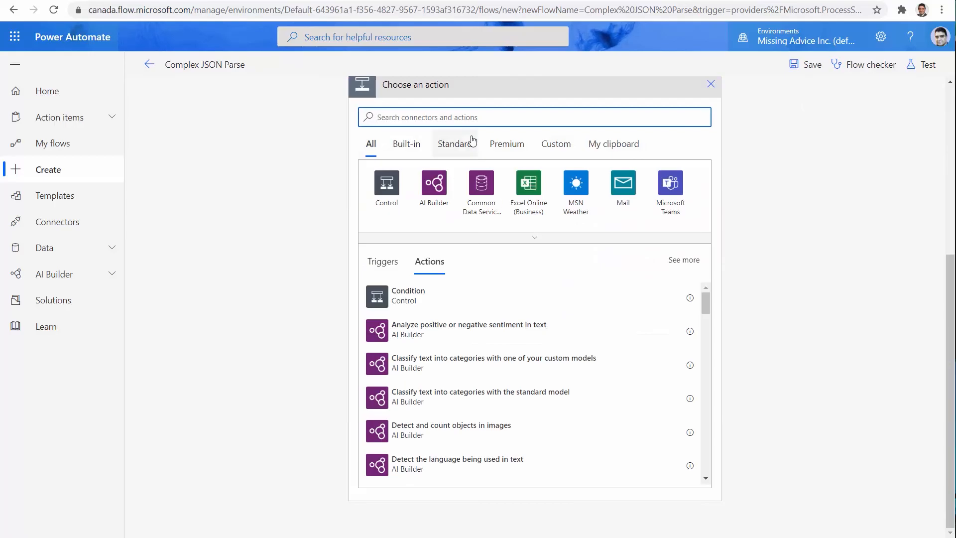
pyautogui.write('Crea')
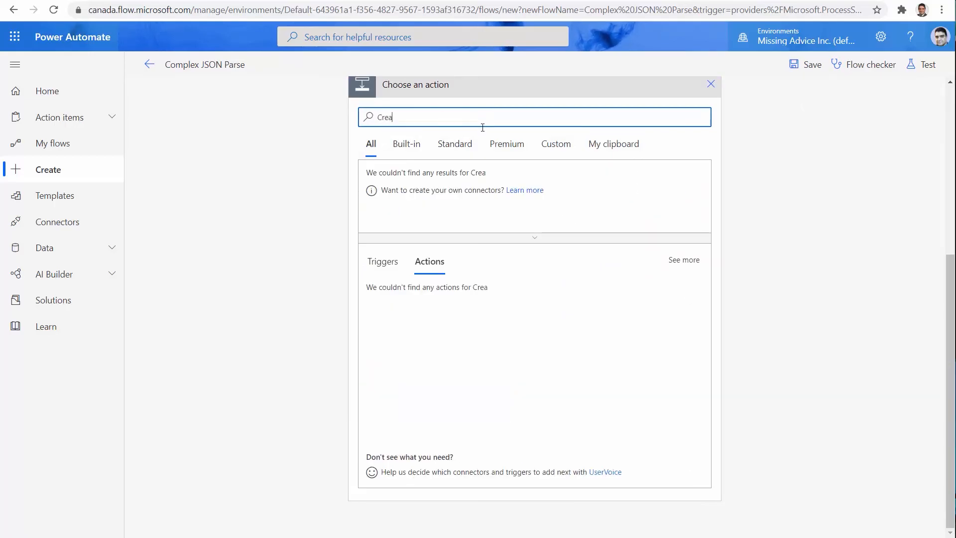
pyautogui.write('te file')
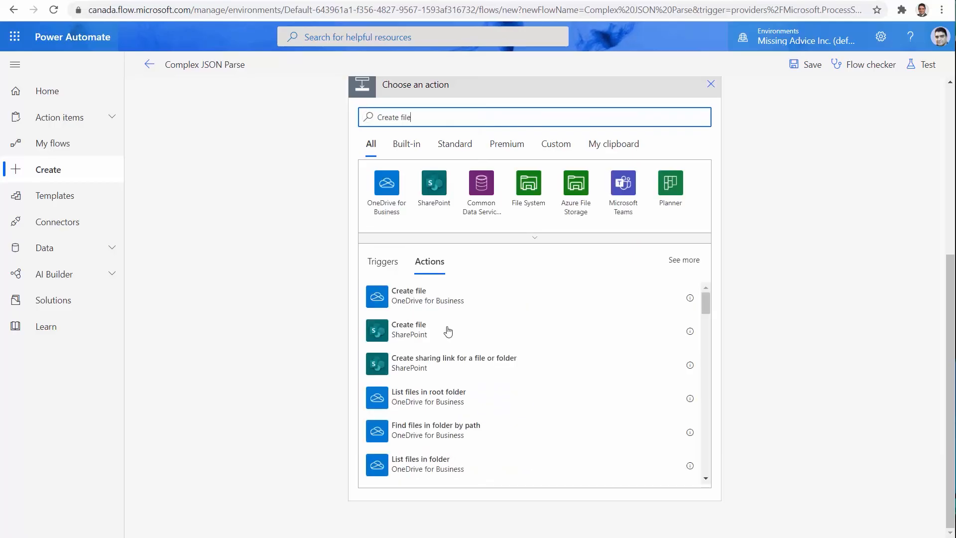
pyautogui.click(396, 331)
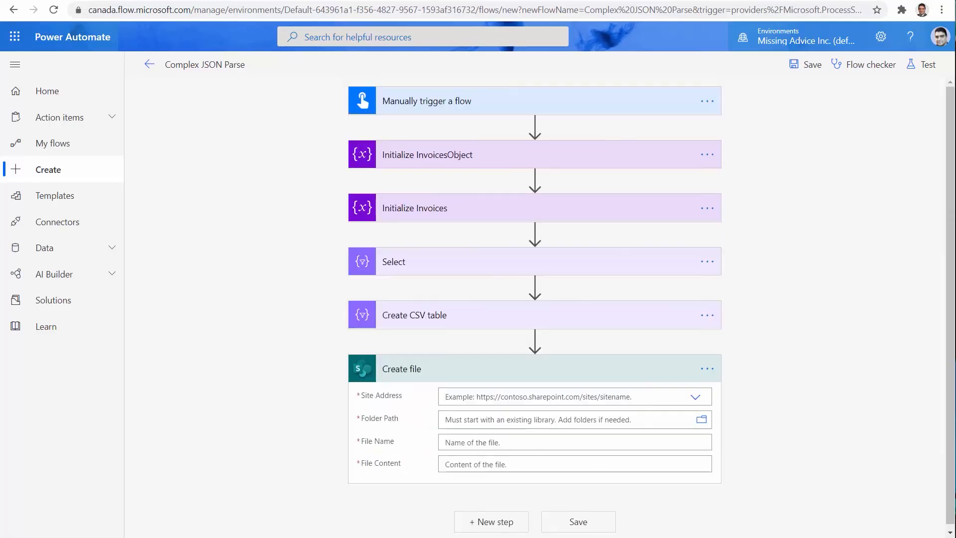
# Write the CSV Output to TestInvoices.csv in /Shared Documents on the Power Automate Workshop site, then save
pyautogui.click(696, 396)
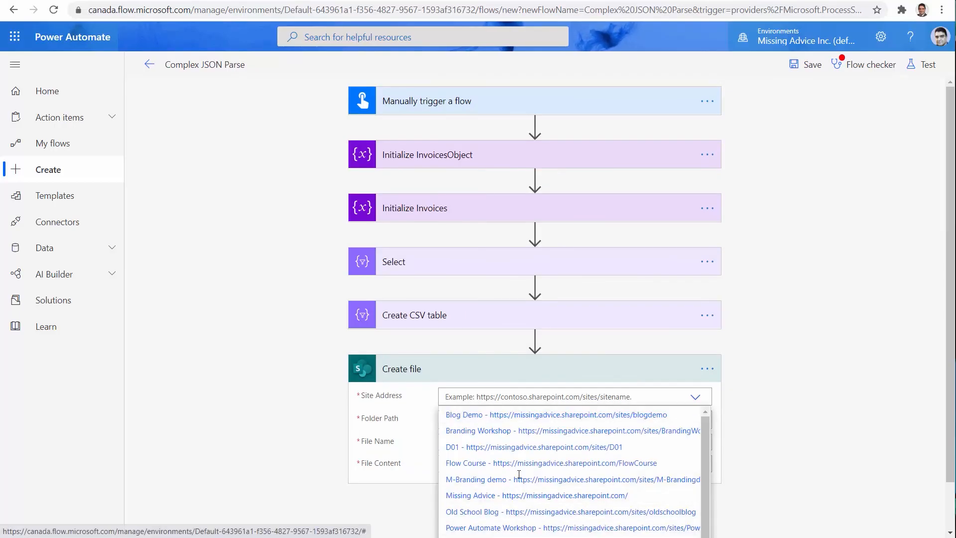
pyautogui.click(490, 528)
pyautogui.click(507, 434)
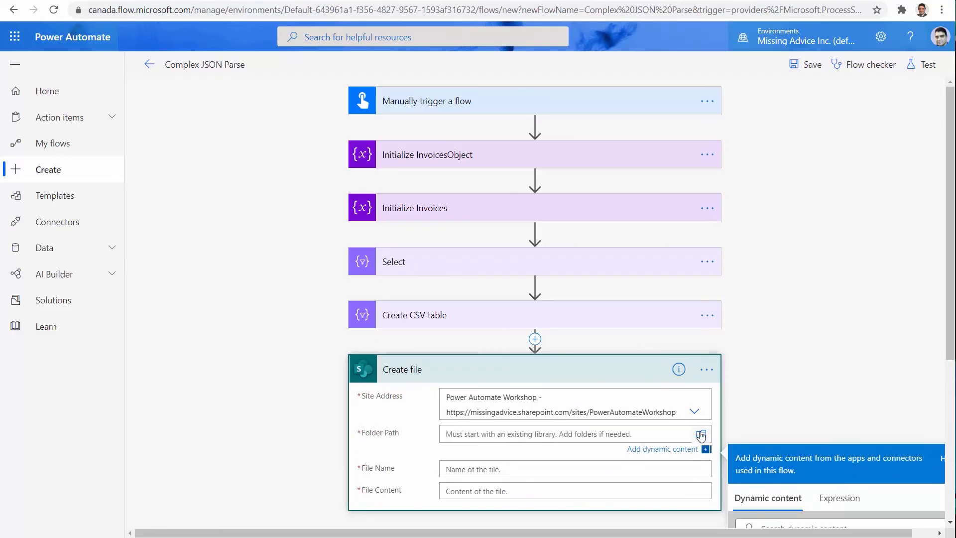
pyautogui.click(701, 436)
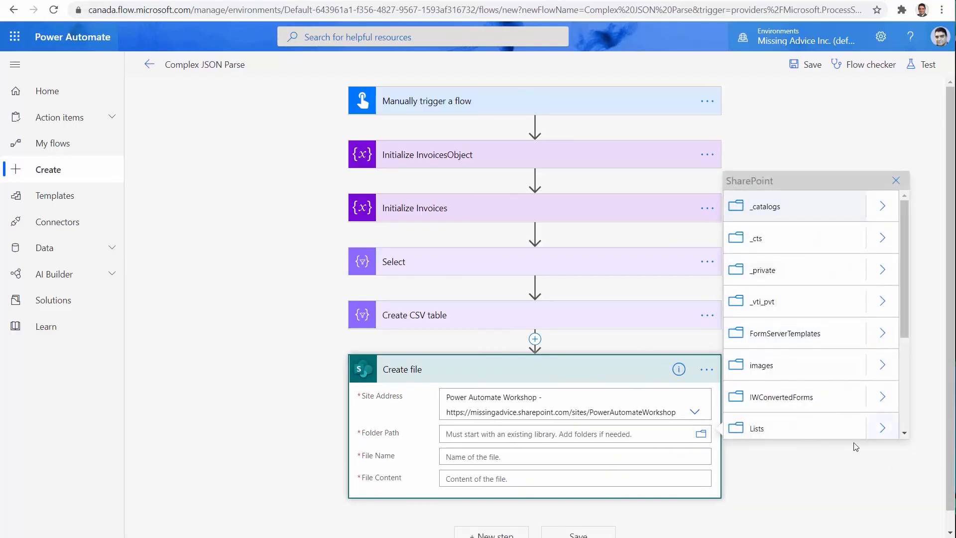
pyautogui.scroll(-3, 808, 405)
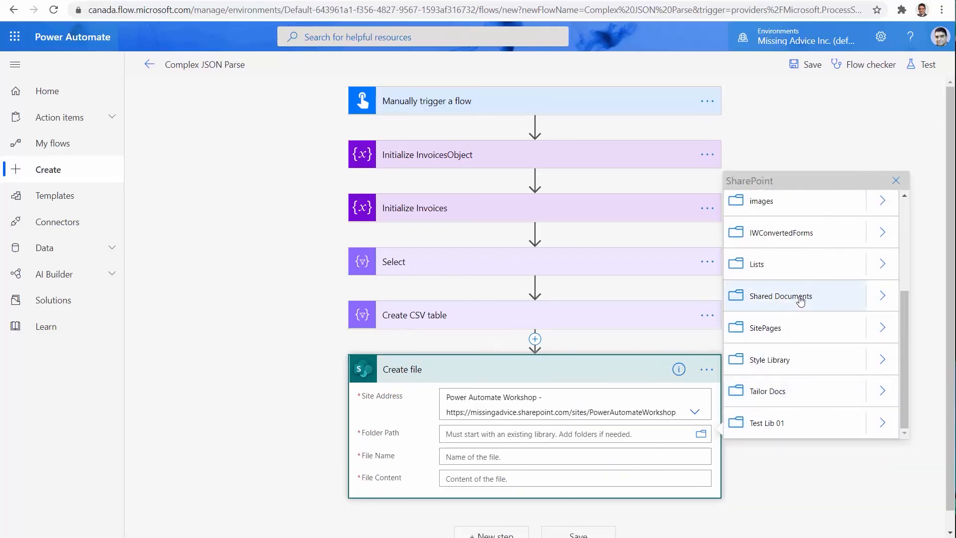
pyautogui.click(819, 296)
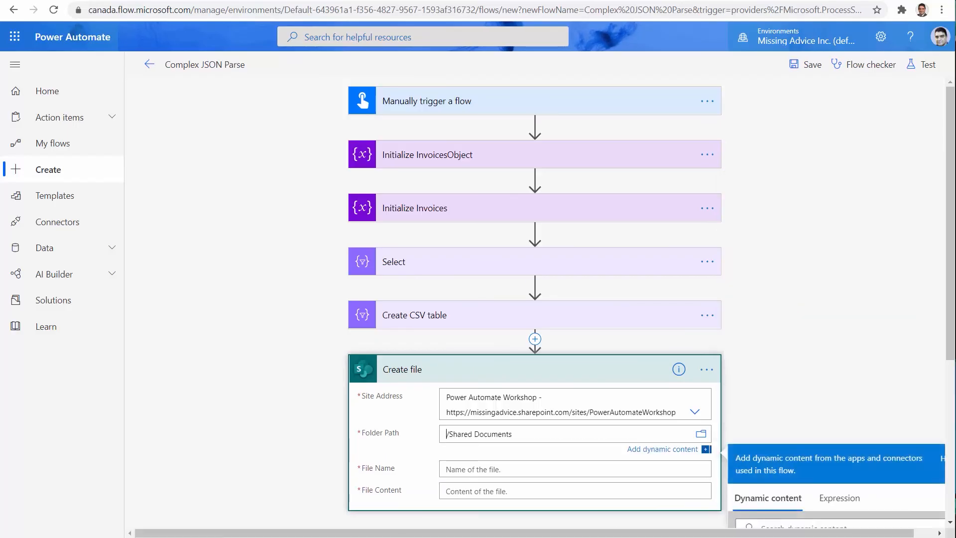
pyautogui.click(495, 463)
pyautogui.write('TestInvoices.csv')
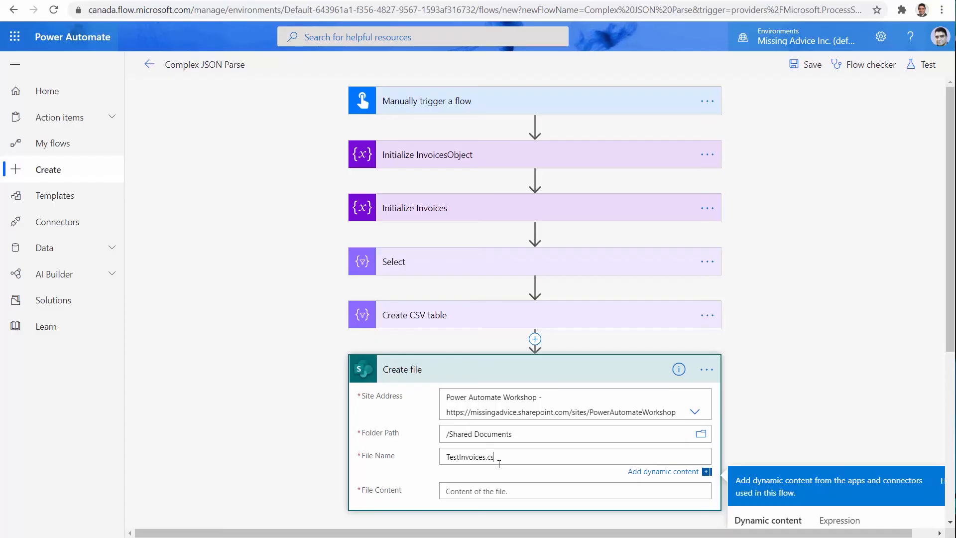
pyautogui.click(517, 494)
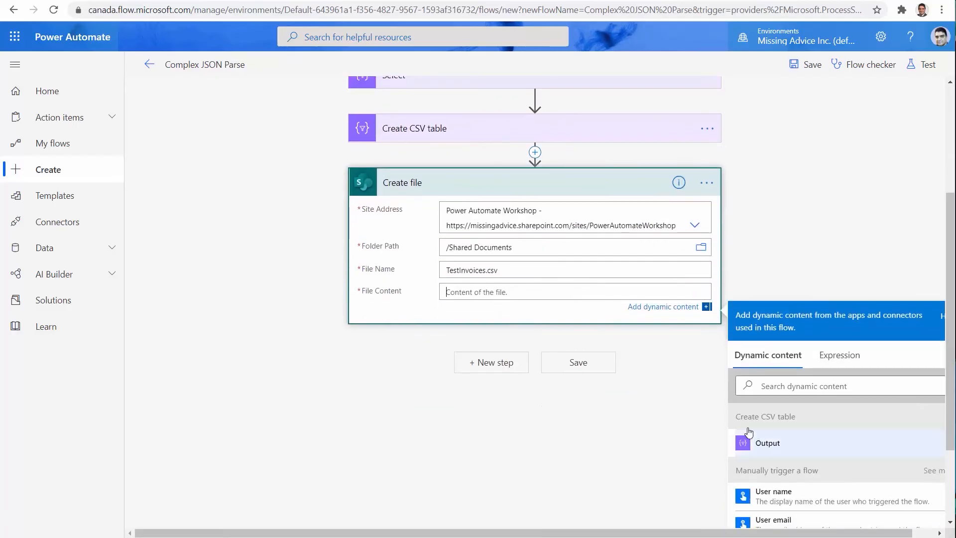
pyautogui.click(769, 442)
pyautogui.click(599, 371)
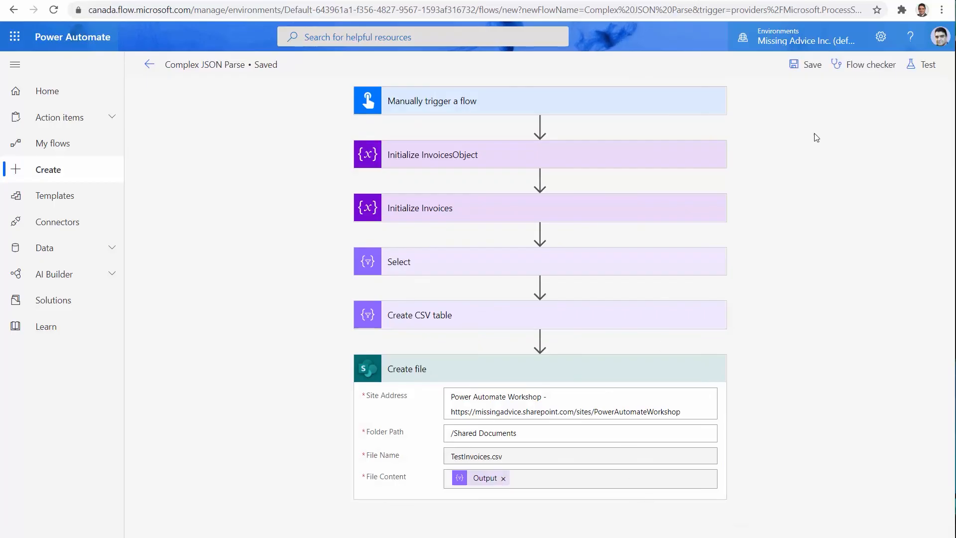
# Run a manual test of the flow including the new Create file step
pyautogui.click(925, 64)
pyautogui.click(785, 151)
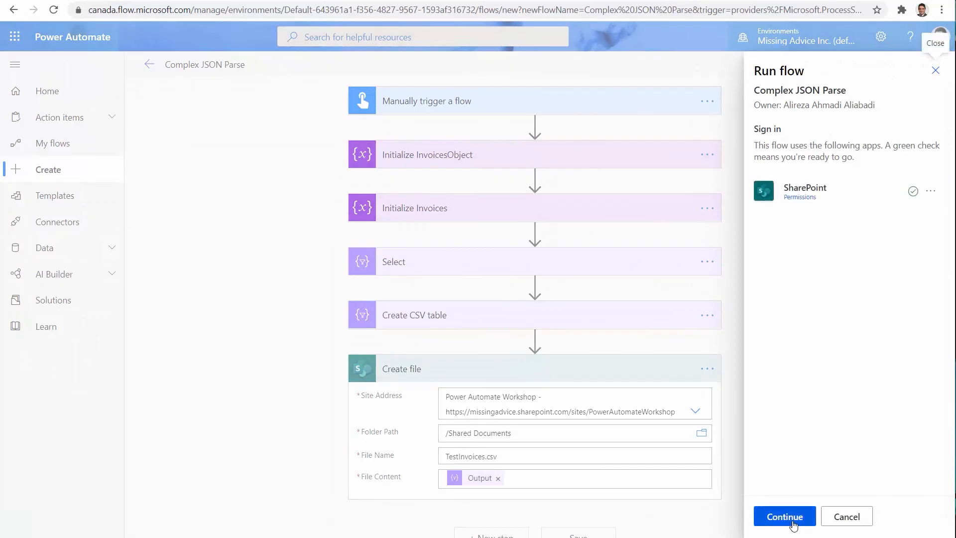
pyautogui.click(785, 517)
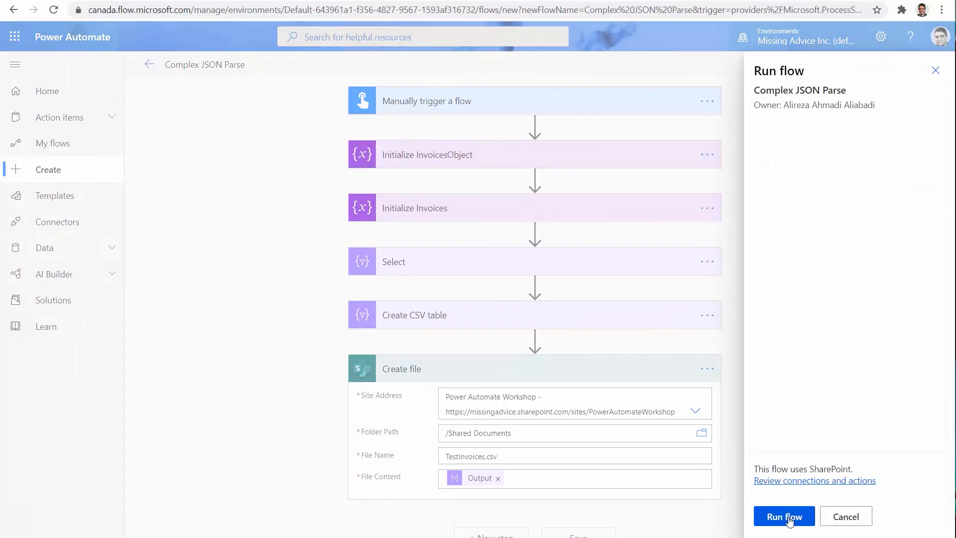
pyautogui.click(788, 518)
pyautogui.click(788, 518)
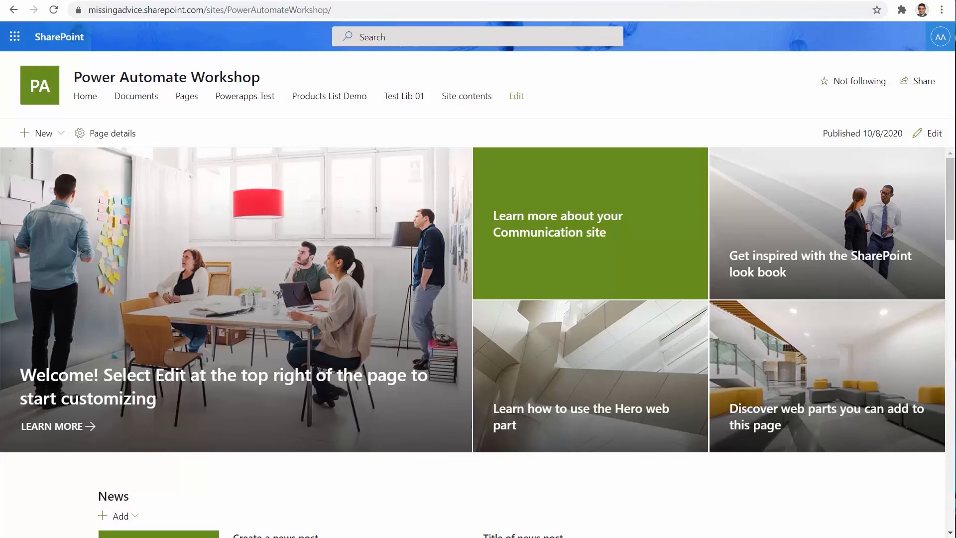
# Open TestInvoices.csv from the site's Documents library in Excel for the web
pyautogui.click(144, 97)
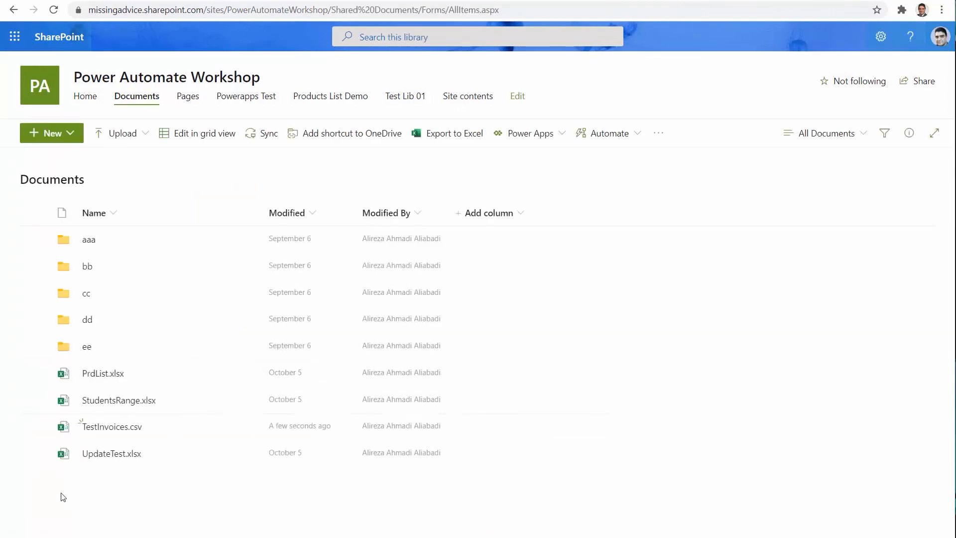
pyautogui.moveTo(116, 373)
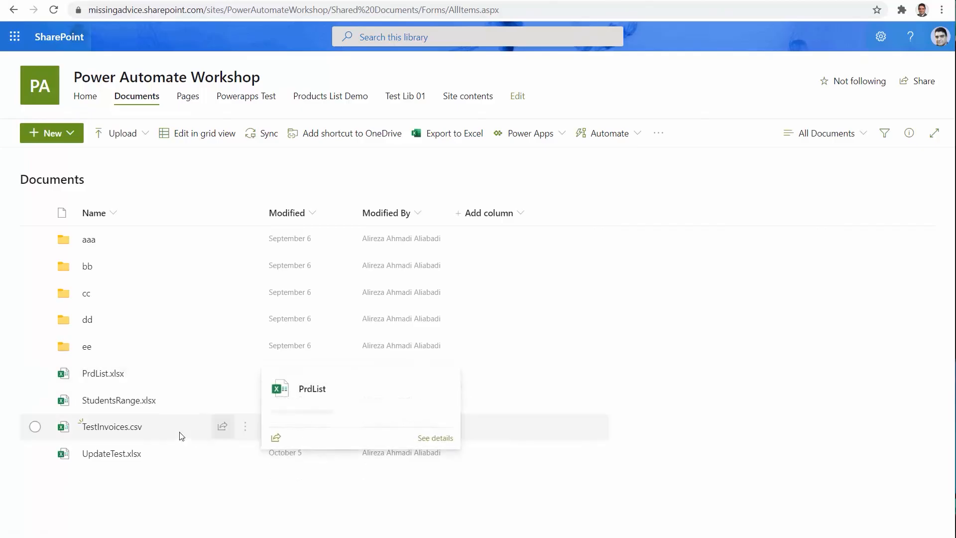
pyautogui.click(115, 427)
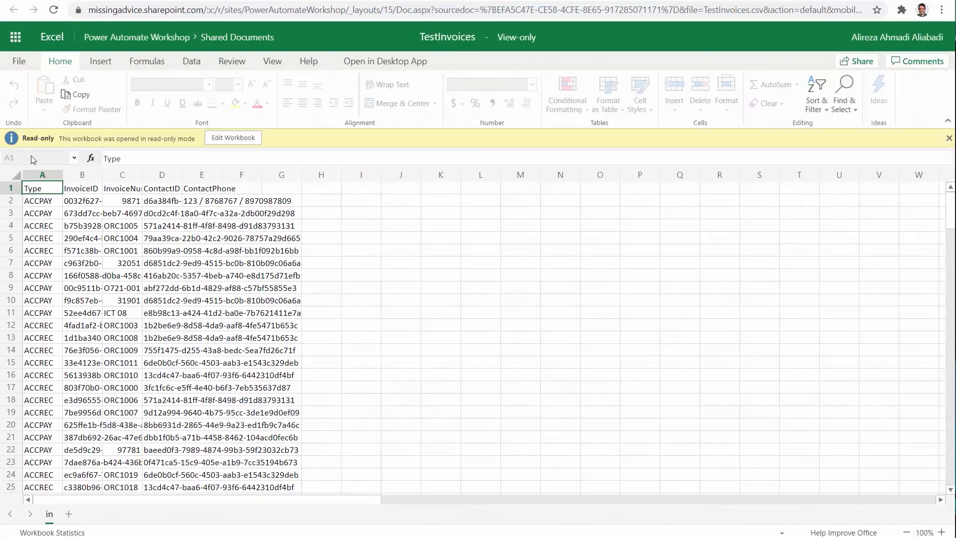
# Autofit columns A, B, D and E to show full InvoiceIDs, ContactIDs and ContactPhone values
pyautogui.doubleClick(61, 172)
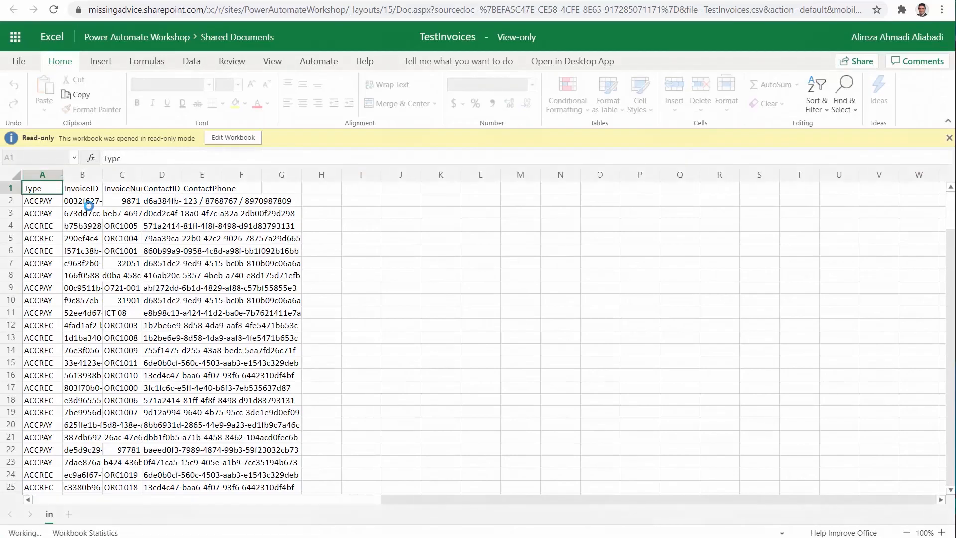
pyautogui.doubleClick(98, 175)
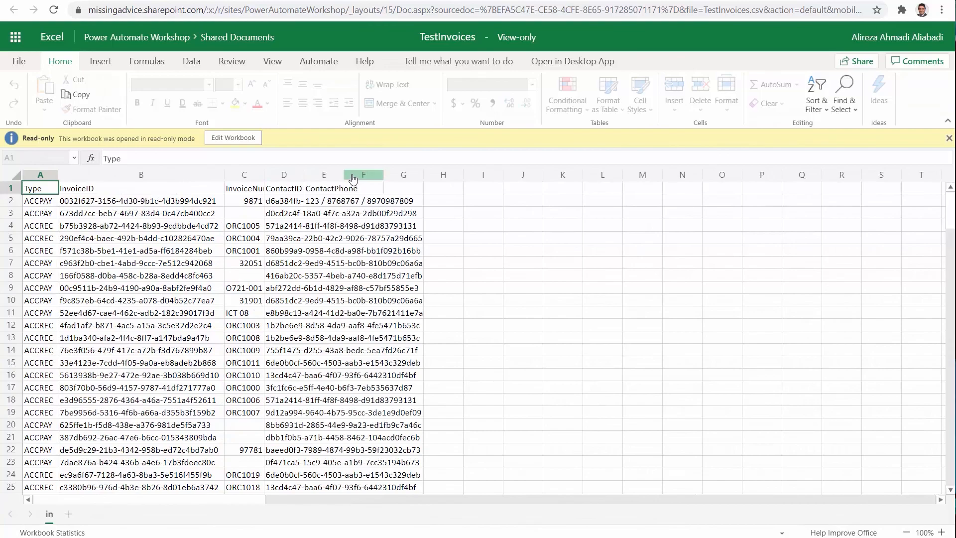
pyautogui.doubleClick(304, 176)
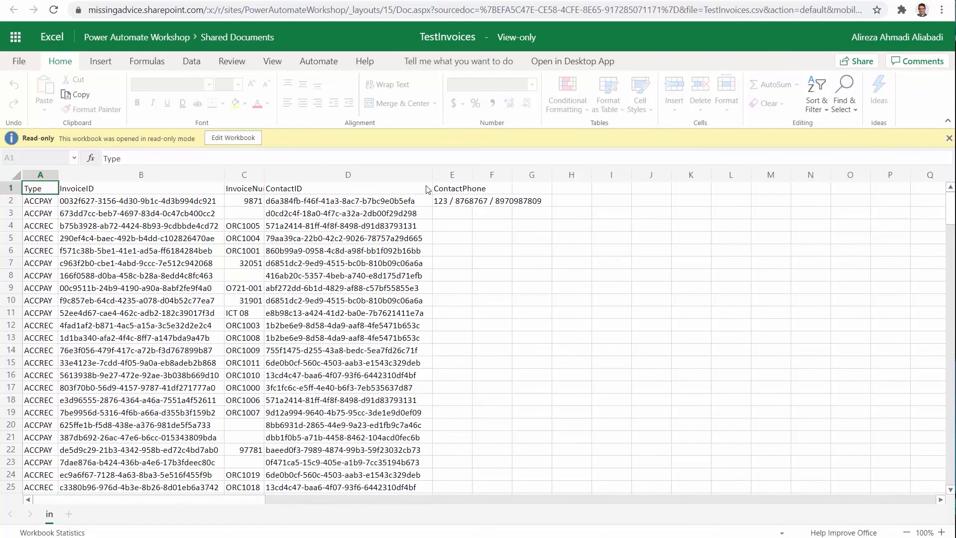
pyautogui.doubleClick(472, 175)
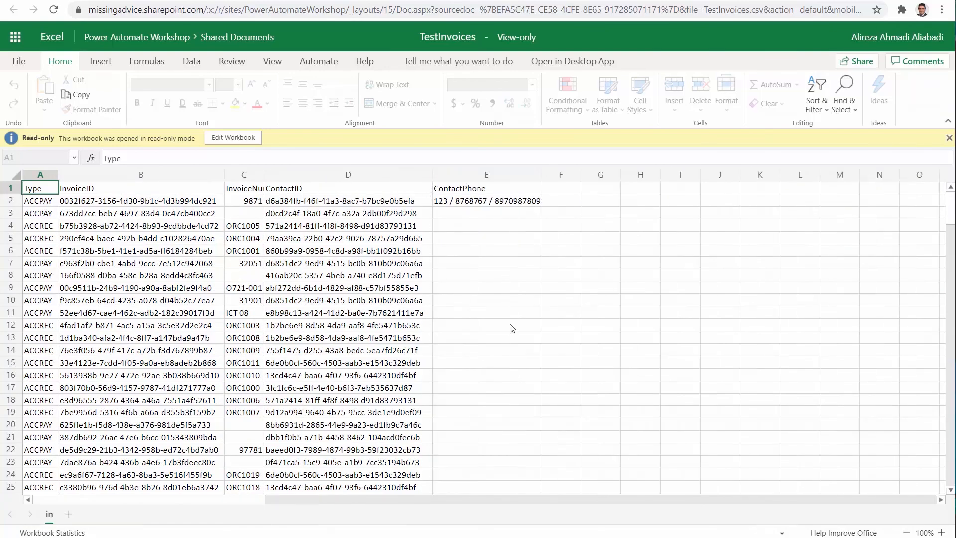